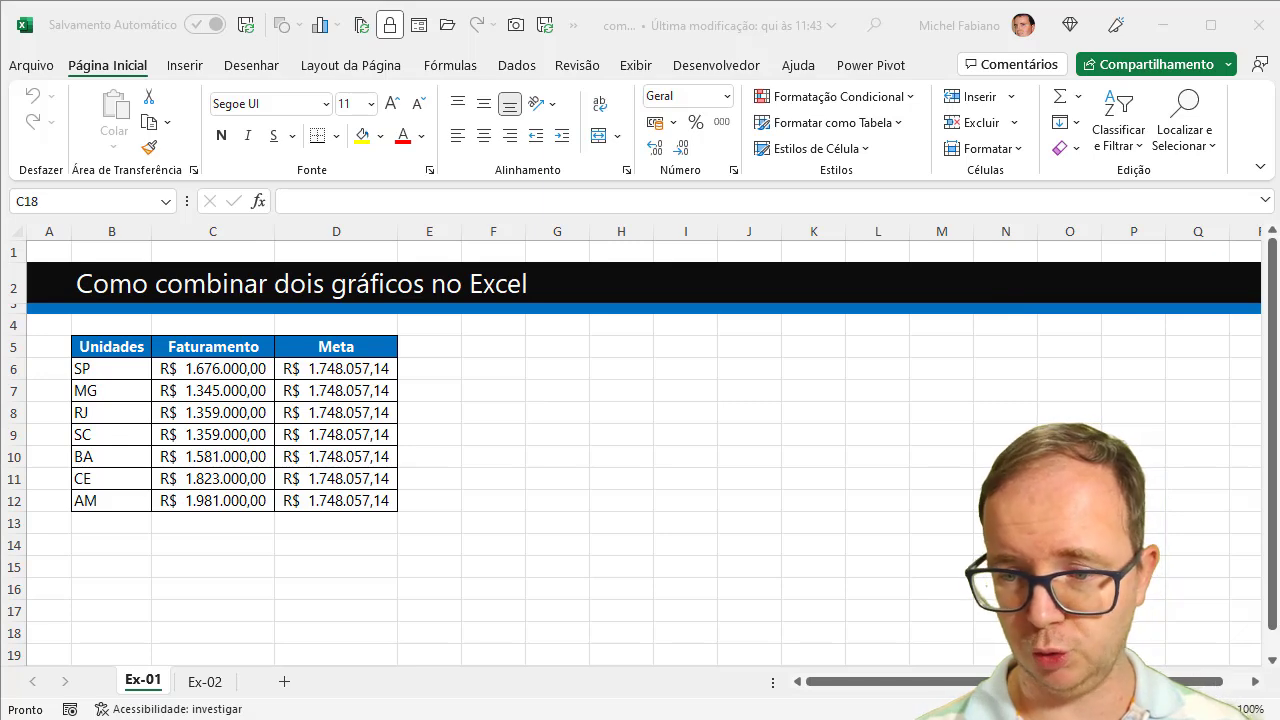
Zoom the sheet to 130% and bring the Unidades, Faturamento and Meta table back to row 1.
key(alt+Tab)
scroll(640, 450, up, 1)
scroll(640, 450, up, 1)
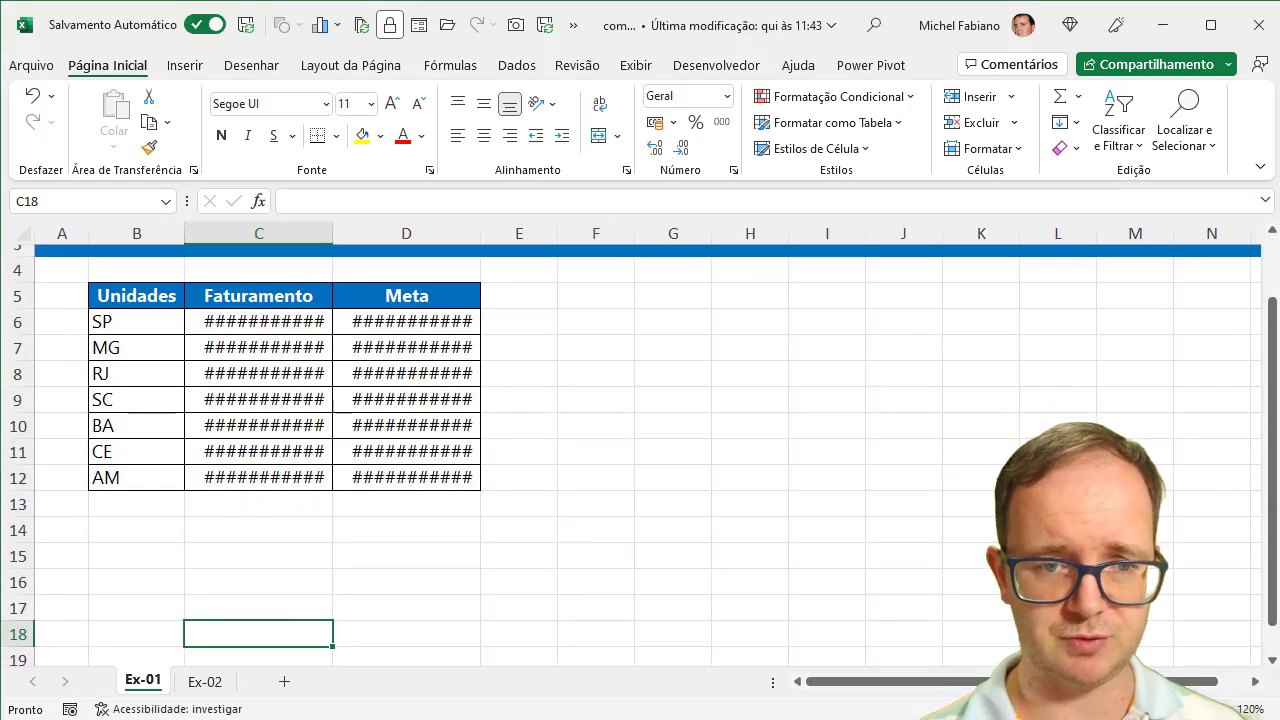
scroll(1270, 460, up, 1)
drag(1273, 467, 1275, 410)
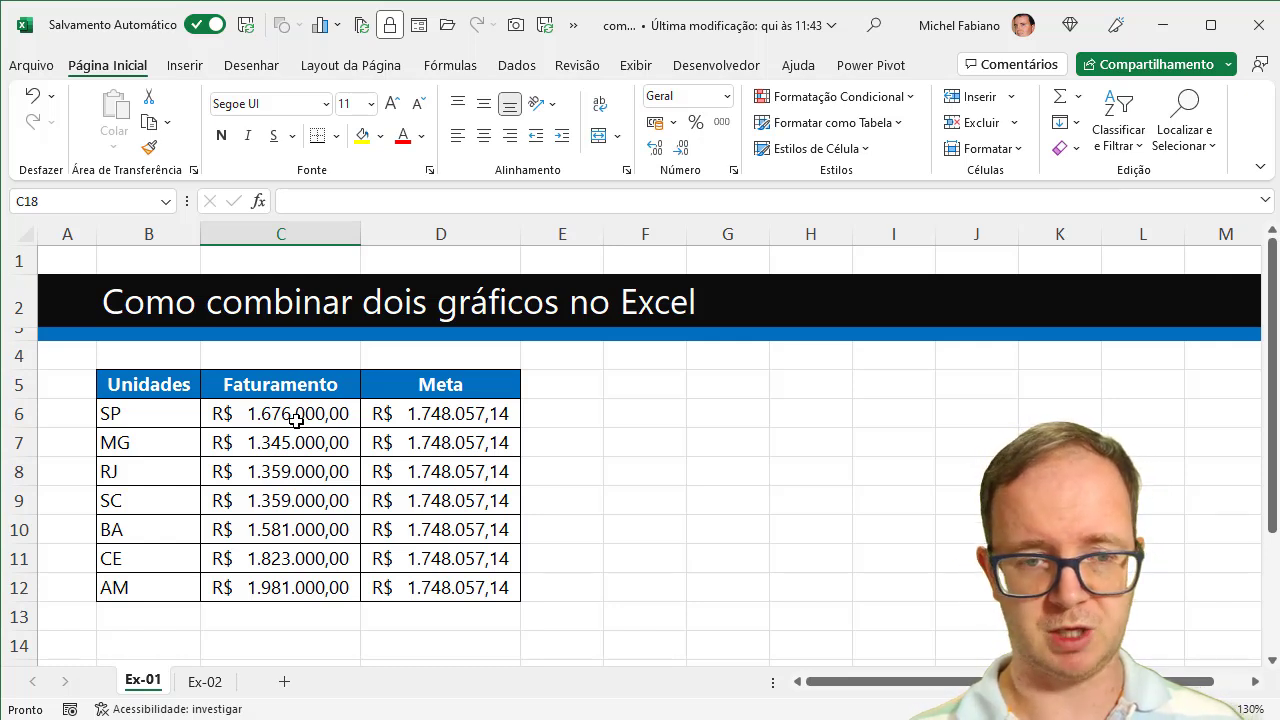
Insert a clustered column chart from B5:D12 comparing Faturamento and Meta per state.
drag(186, 392, 452, 587)
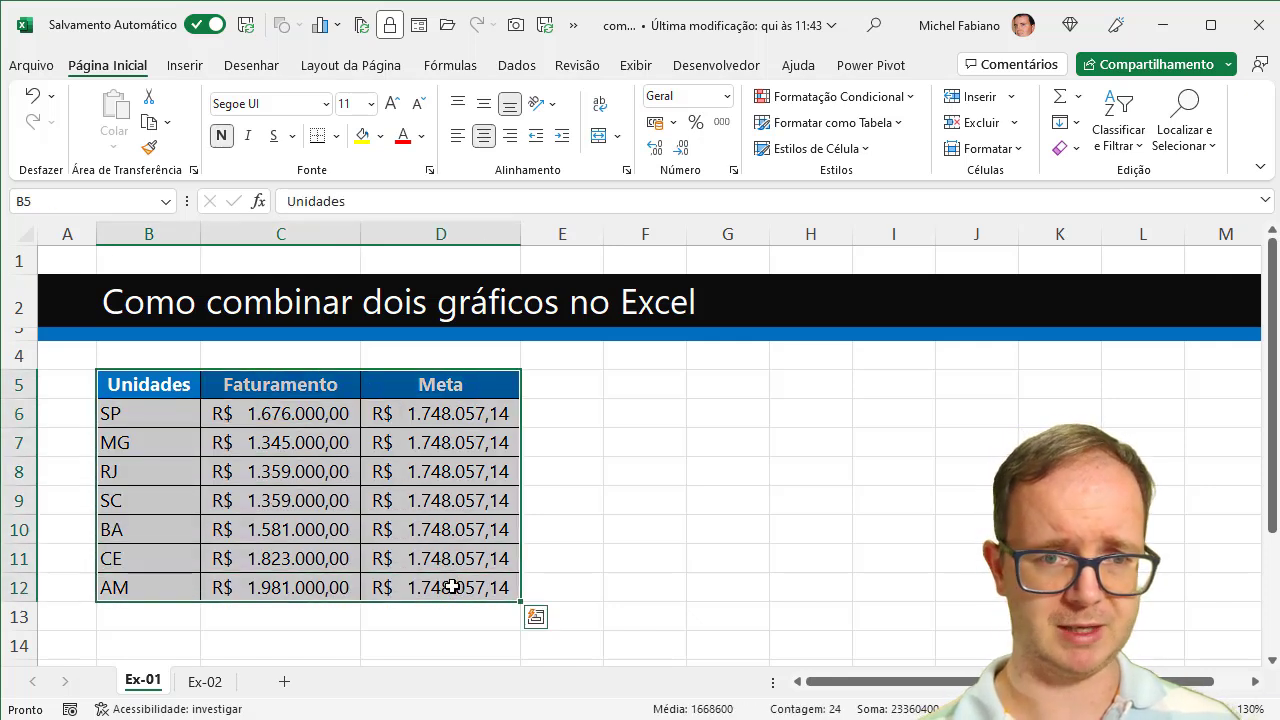
click(196, 70)
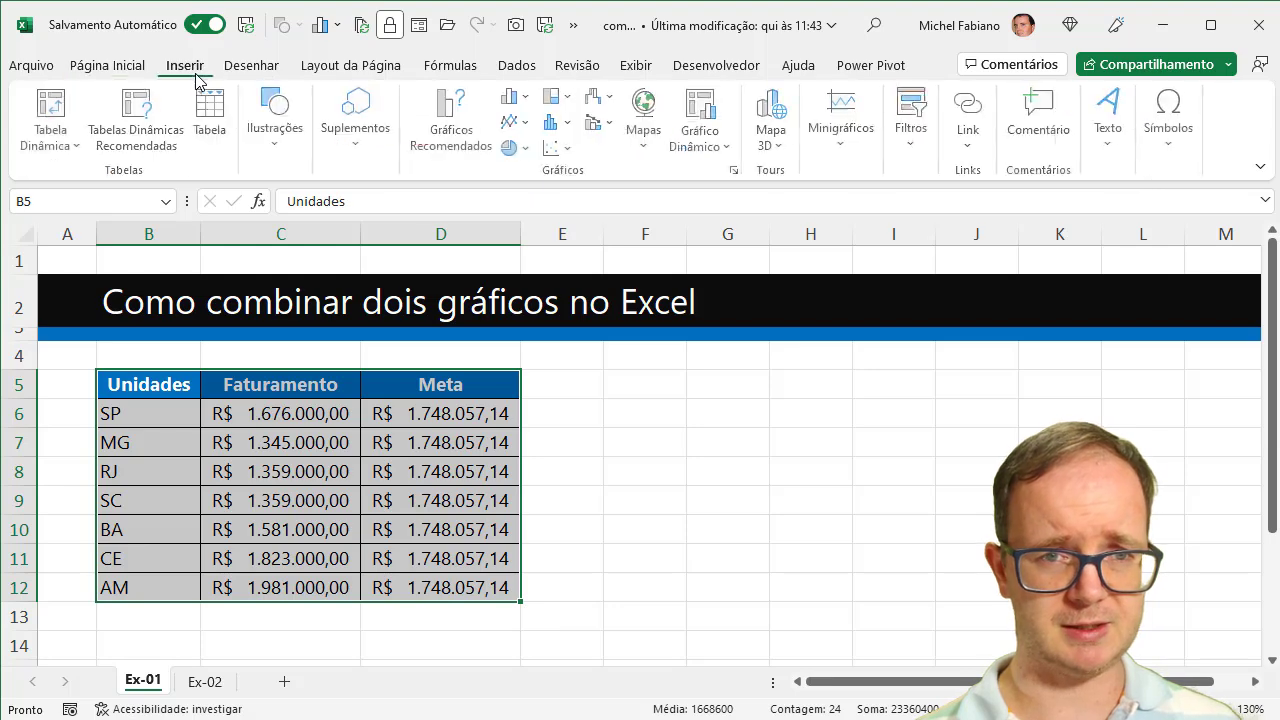
click(530, 100)
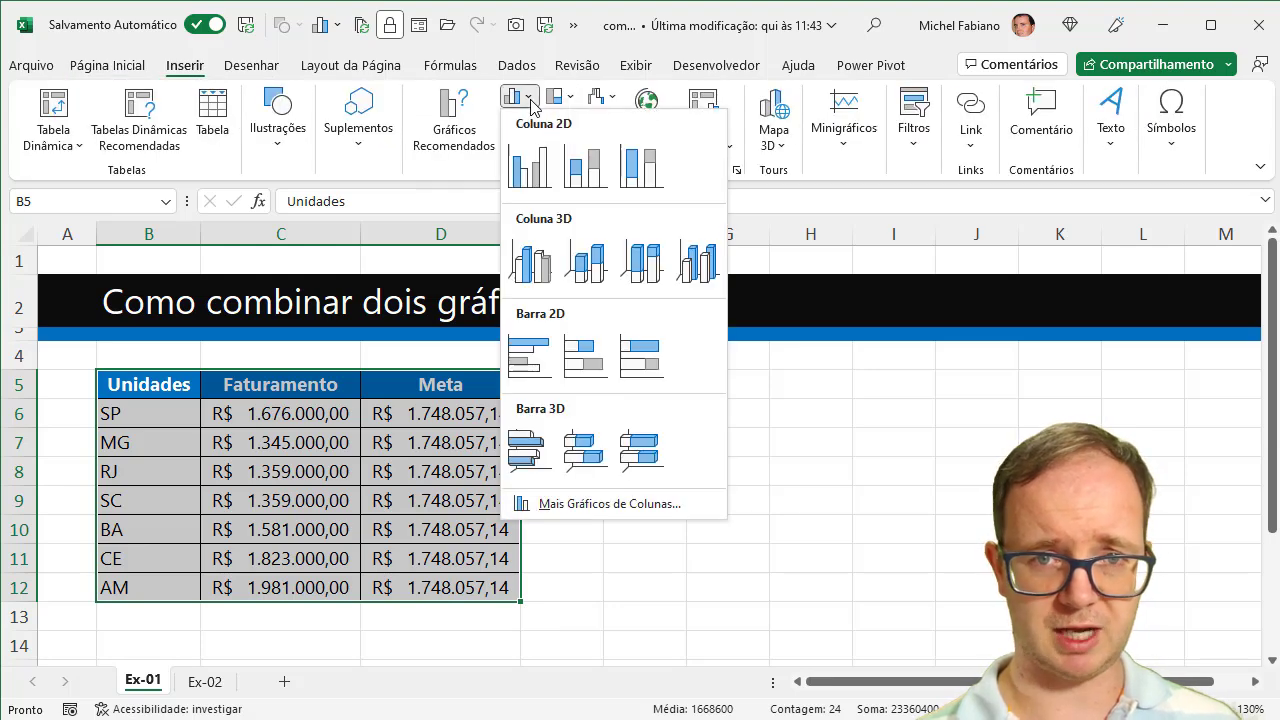
click(530, 168)
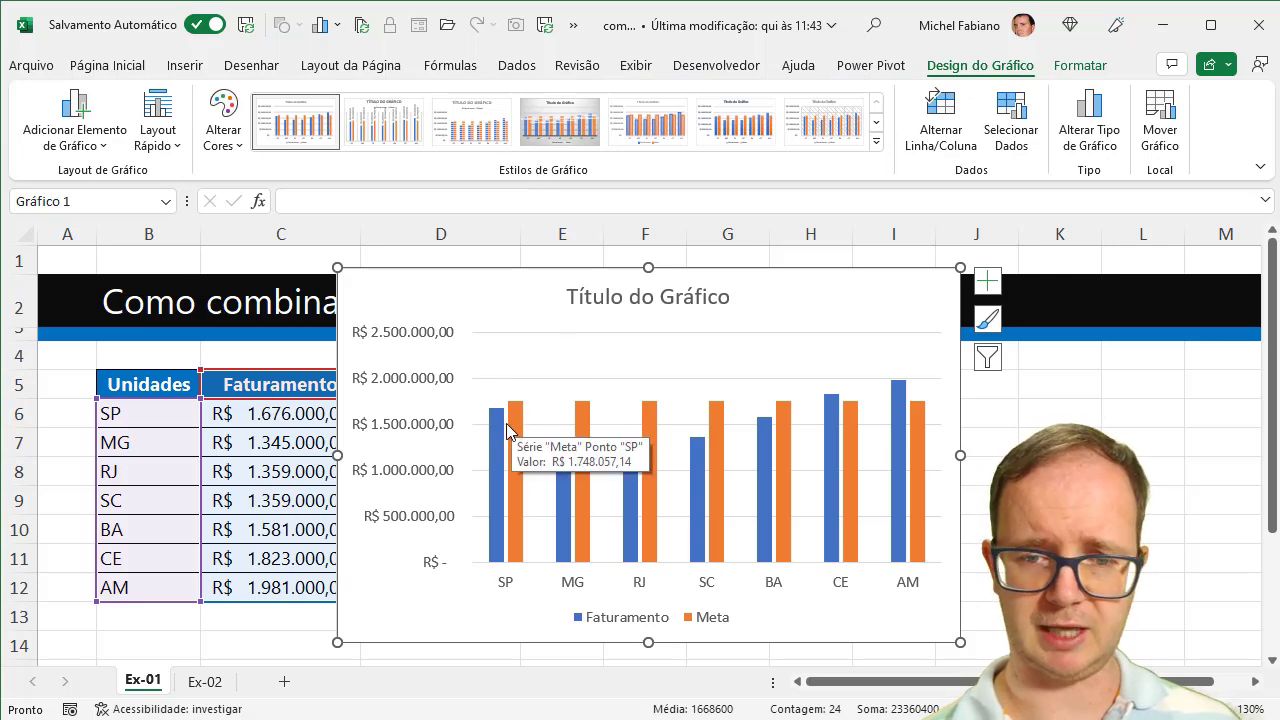
mouse_move(499, 440)
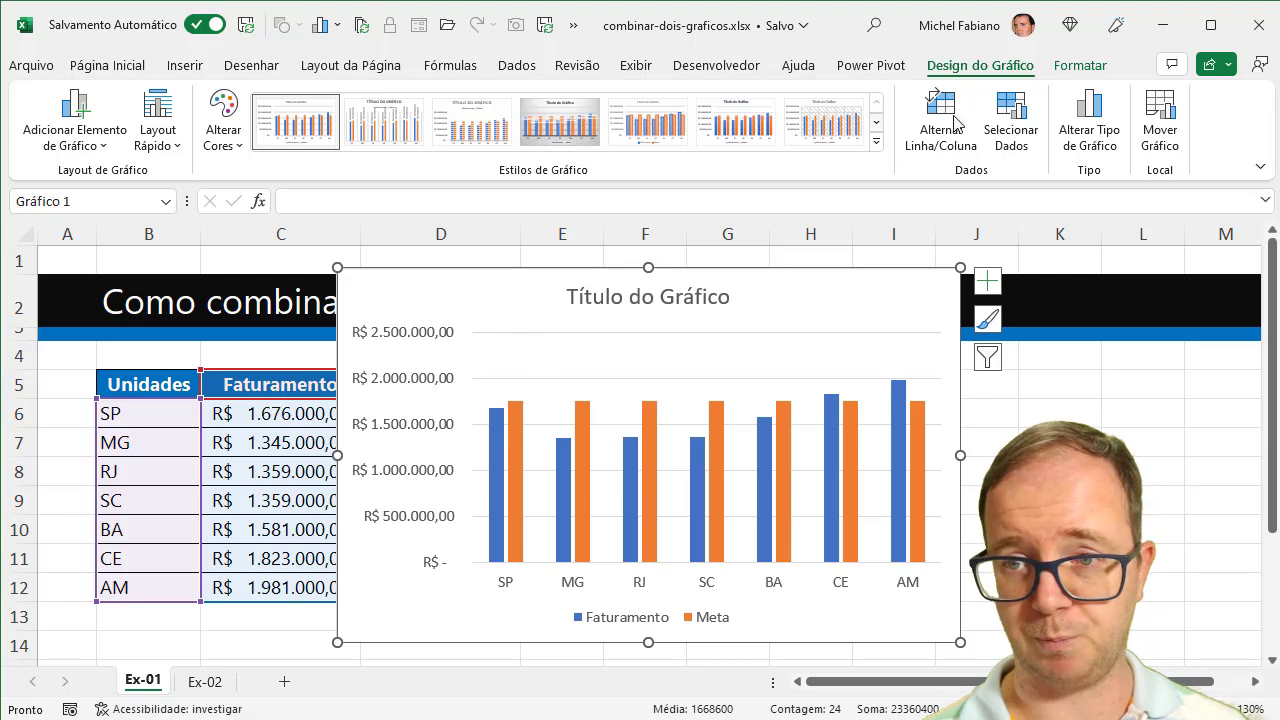
Change the chart to a Combinação type: Faturamento as clustered columns, Meta as a line.
click(1085, 123)
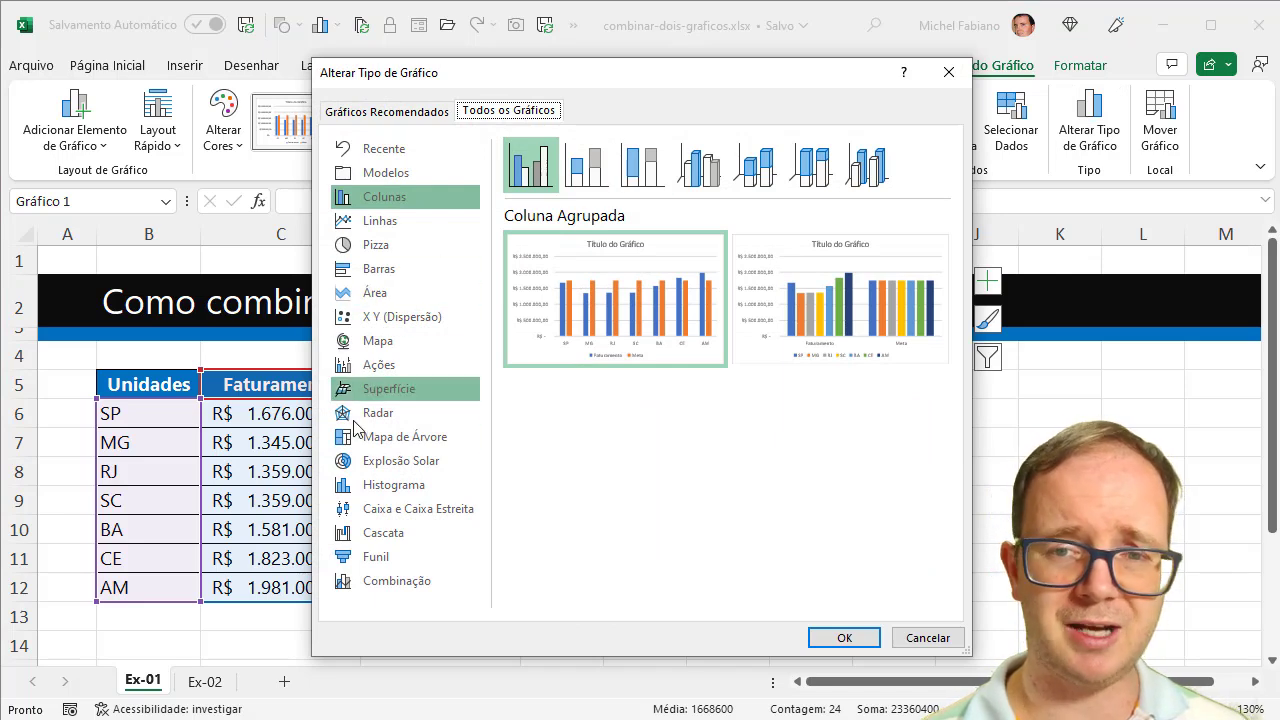
click(397, 585)
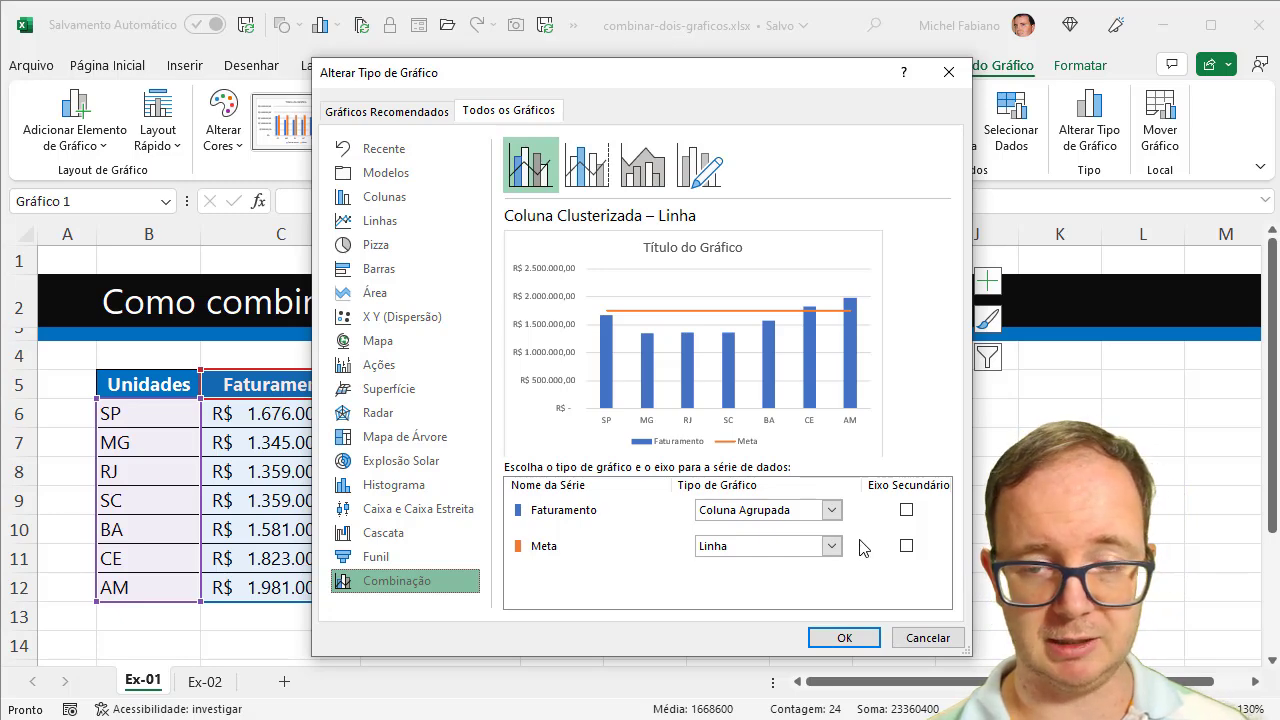
click(840, 639)
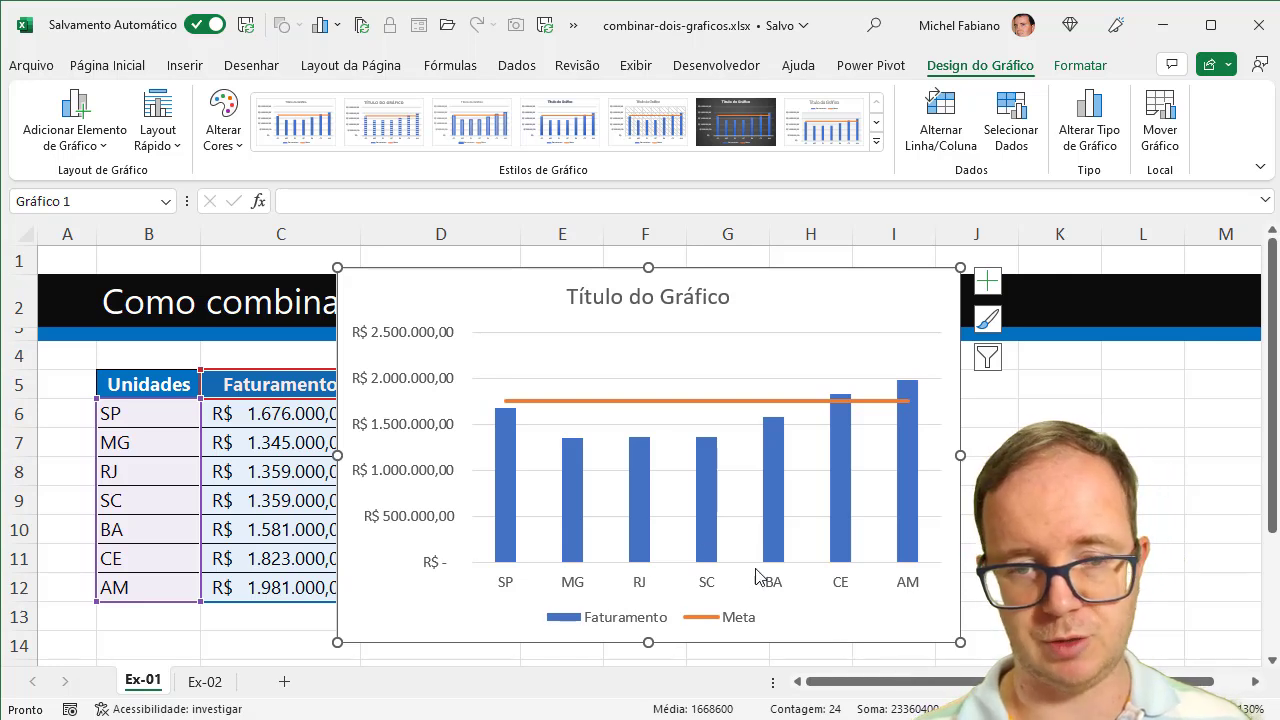
Delete the value axis and gridlines, then move the legend top-right and the title top-left.
click(433, 389)
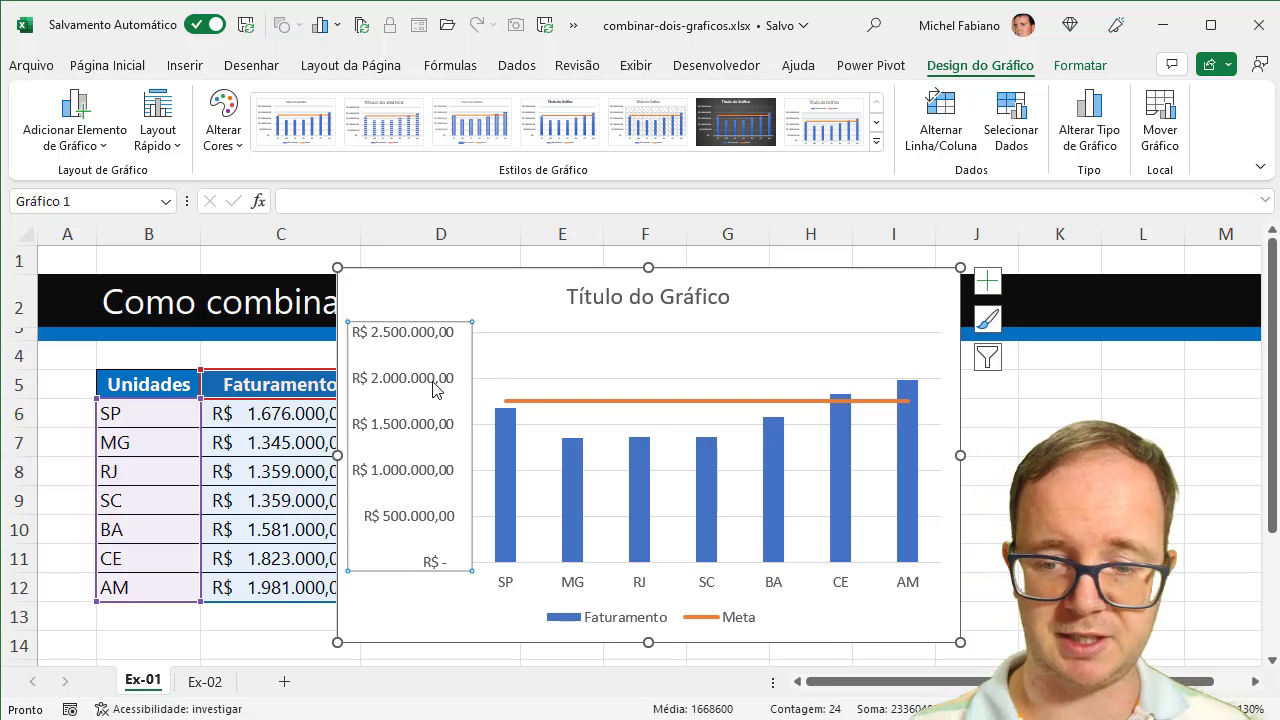
key(Delete)
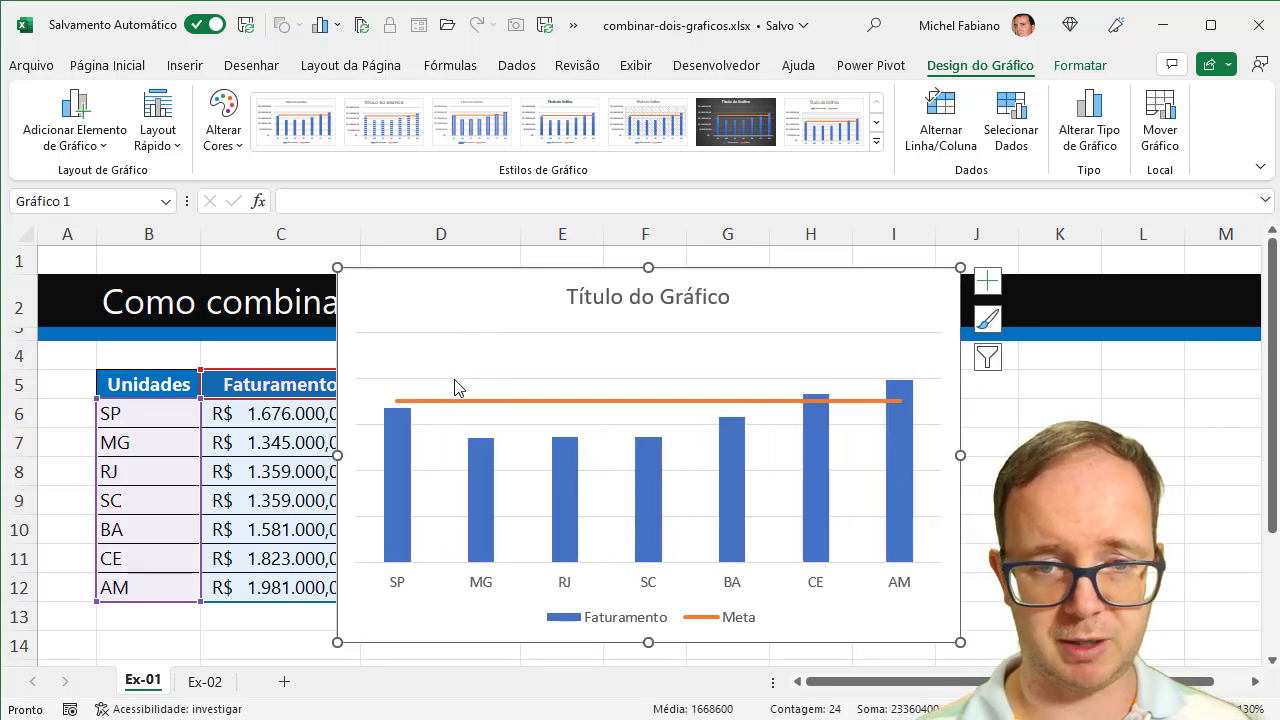
click(455, 380)
key(Delete)
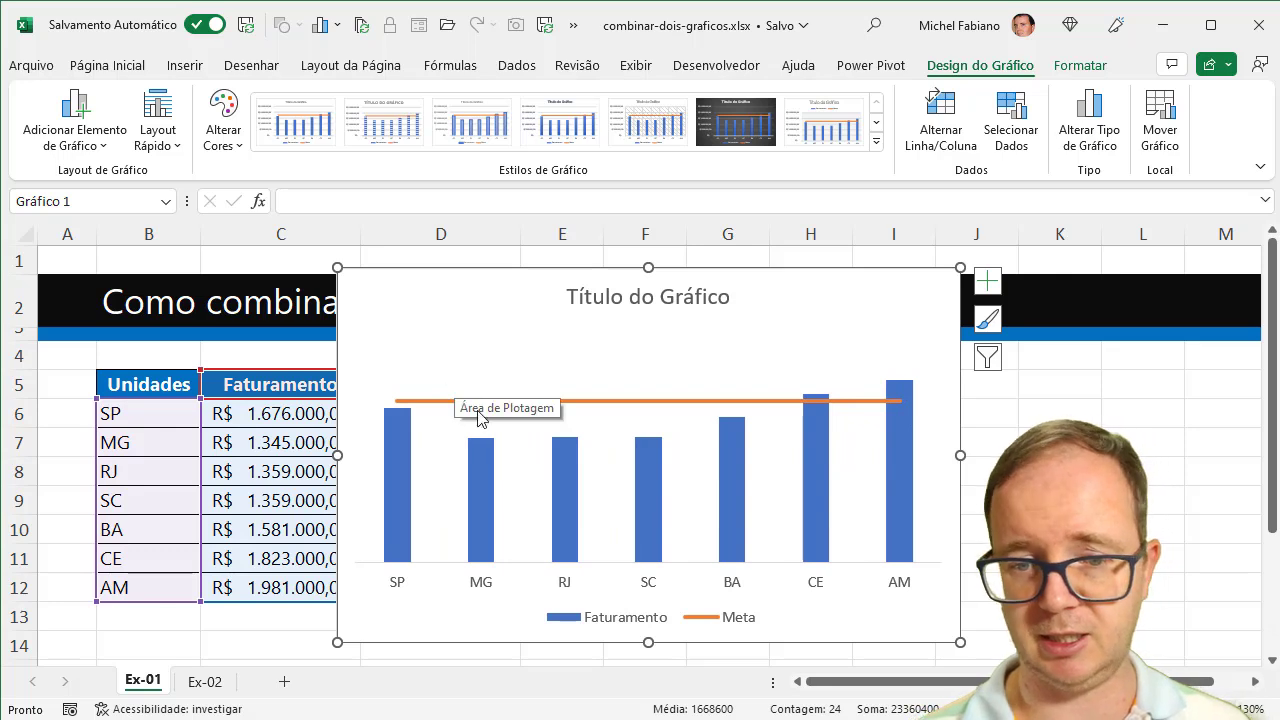
click(624, 627)
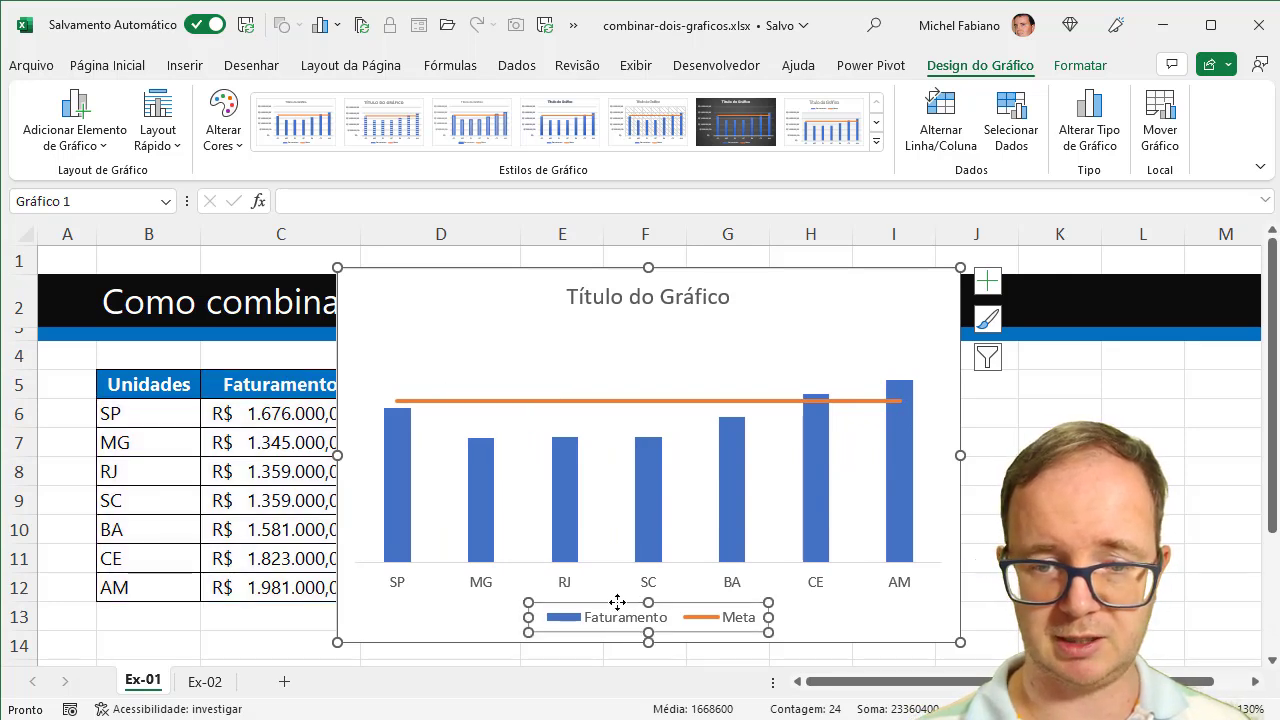
drag(616, 603, 803, 289)
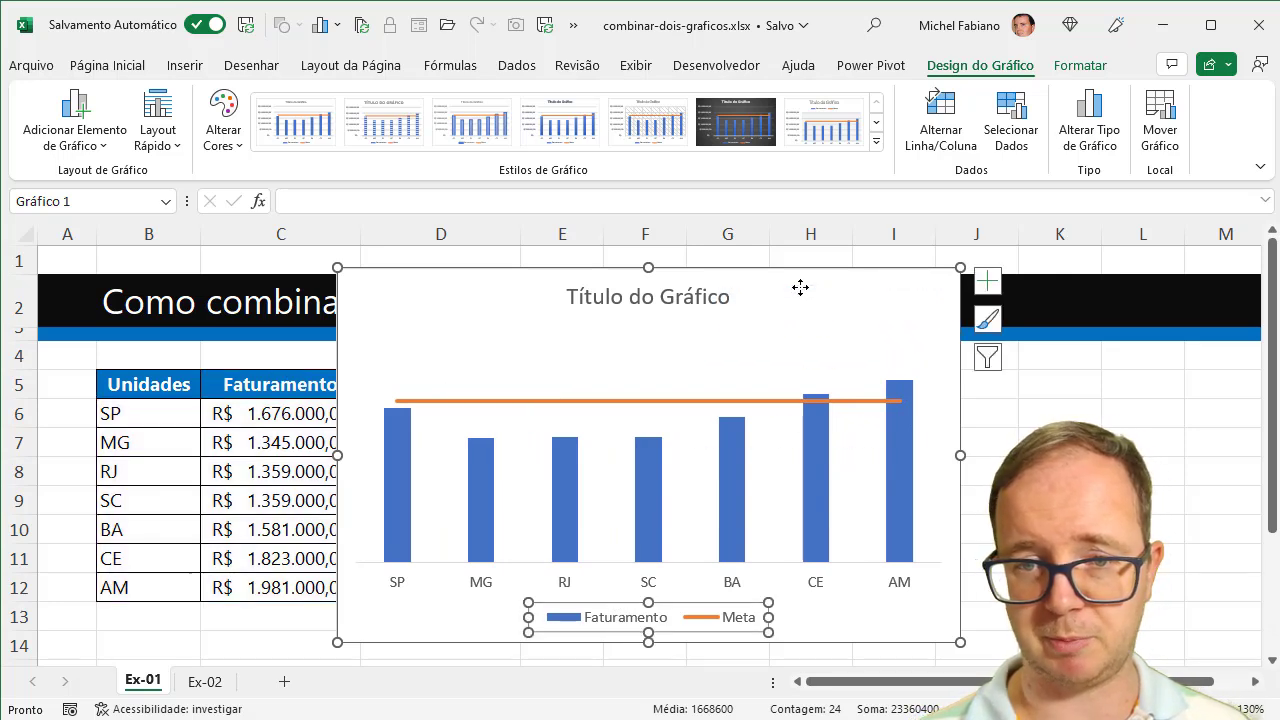
click(656, 305)
drag(656, 312, 448, 322)
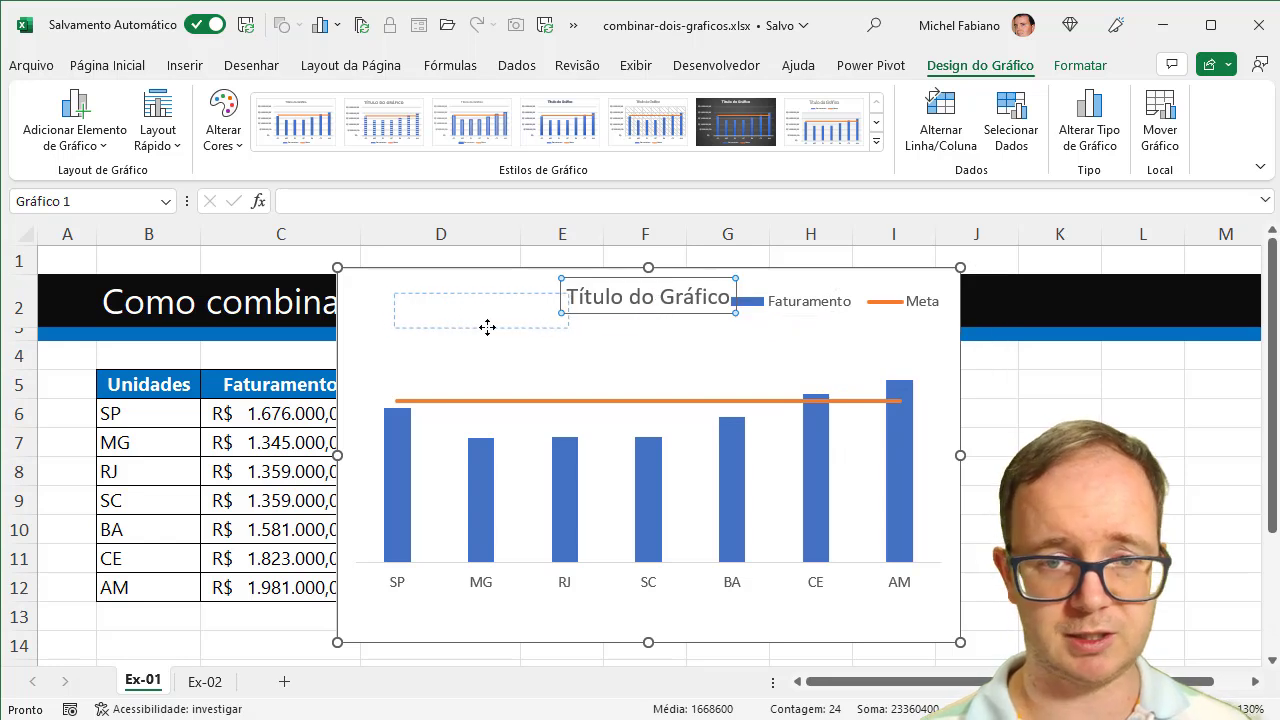
Shorten the chart, place it right of the table, and make the plot area slightly taller.
drag(648, 641, 648, 566)
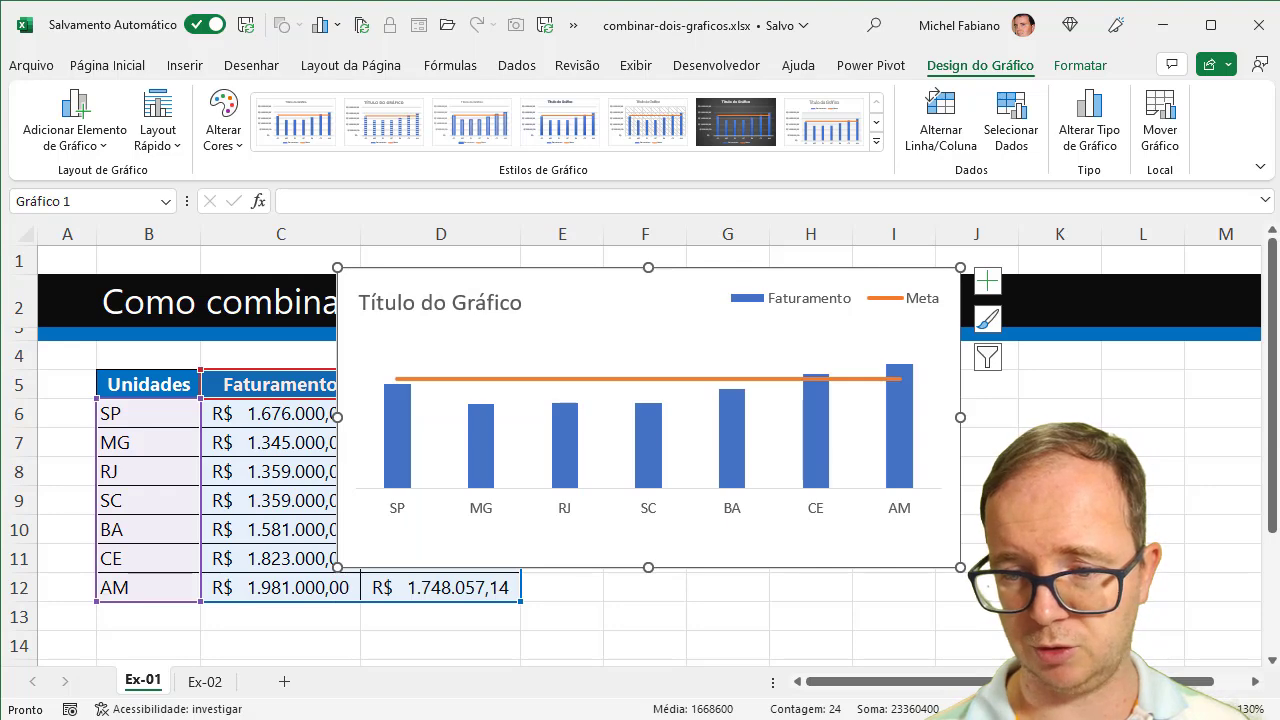
ctrl+scroll(724, 439, down, 1)
ctrl+scroll(724, 439, down, 1)
ctrl+scroll(724, 439, down, 1)
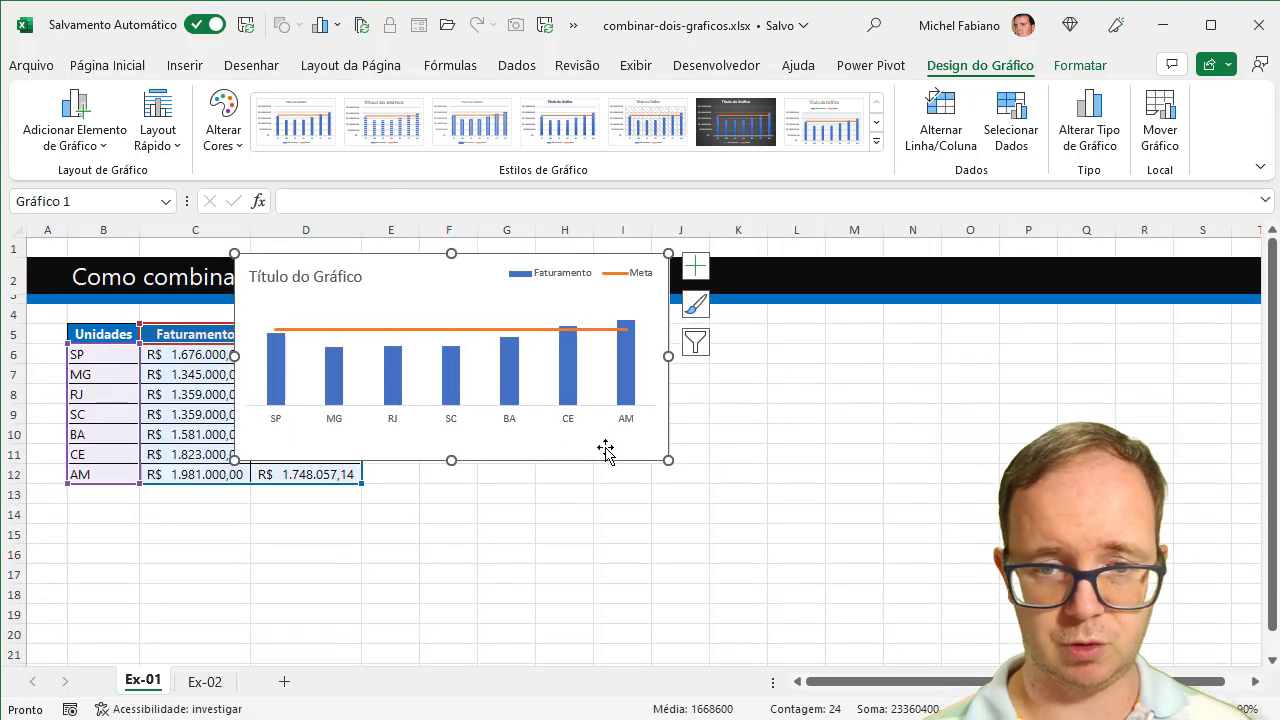
drag(605, 460, 785, 525)
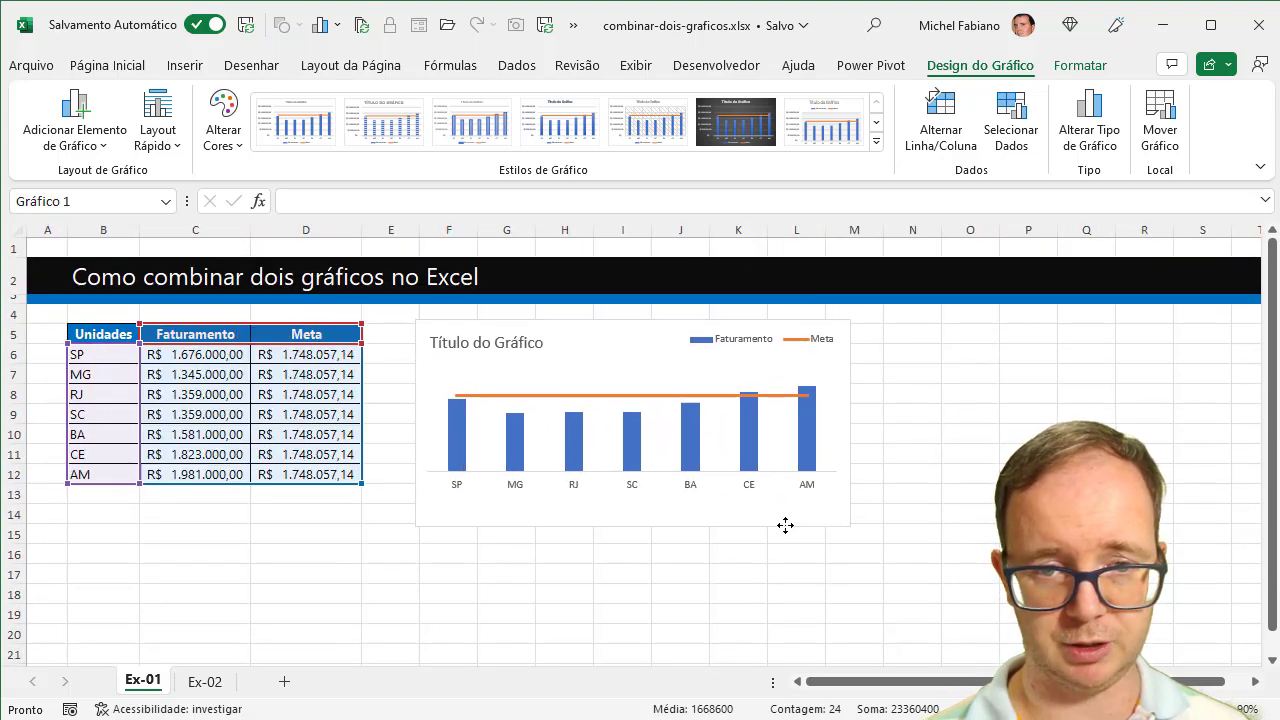
click(785, 525)
click(665, 463)
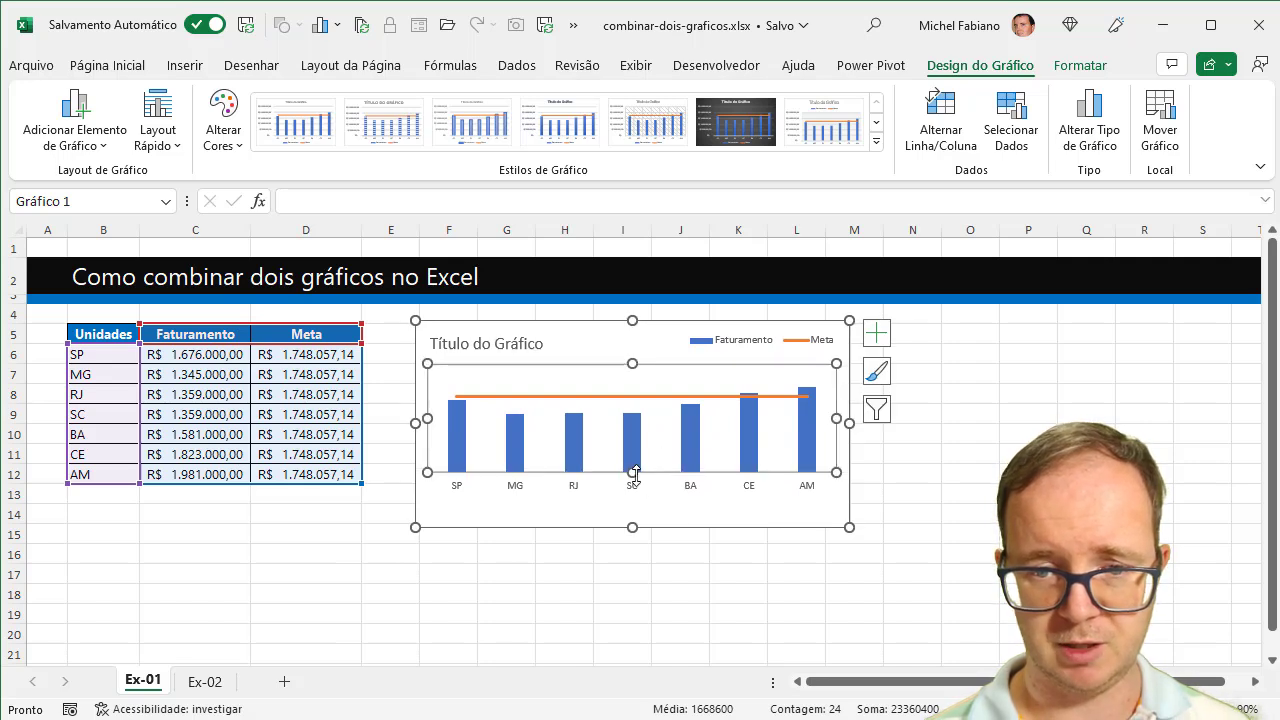
drag(633, 472, 632, 510)
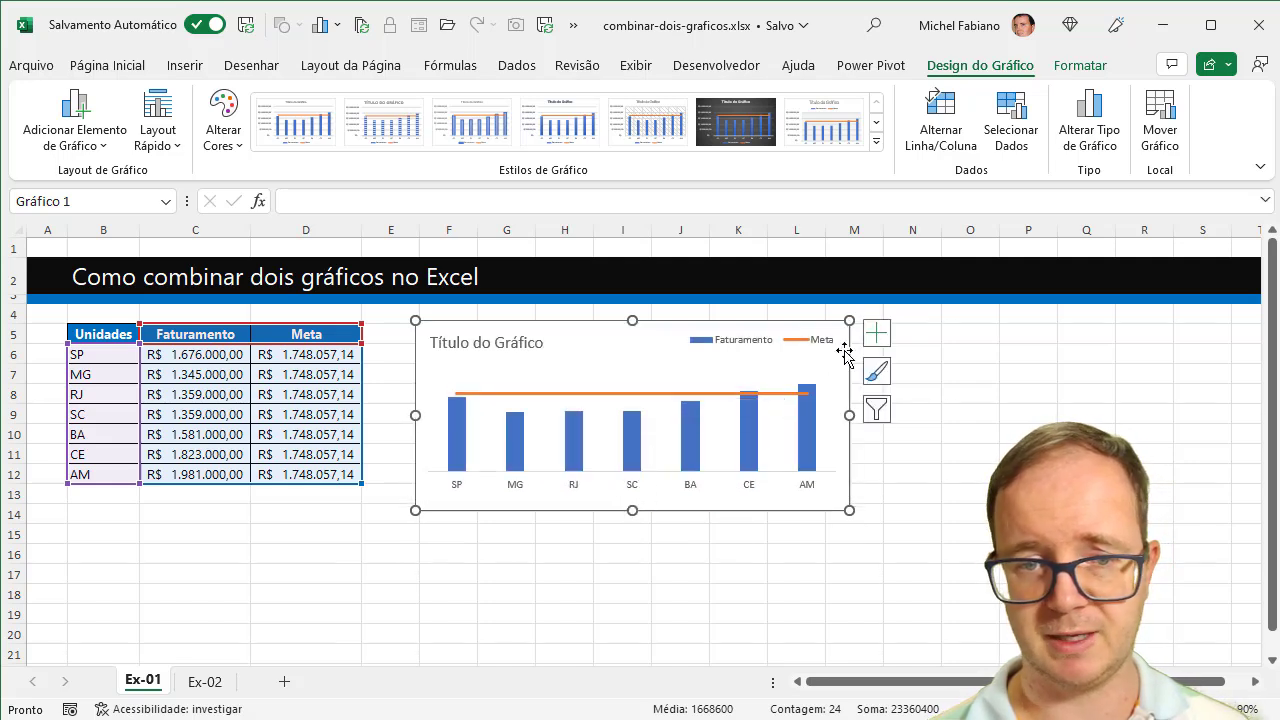
Replace the chart title text with 'Faturamento X Meta'.
click(501, 343)
double_click(501, 343)
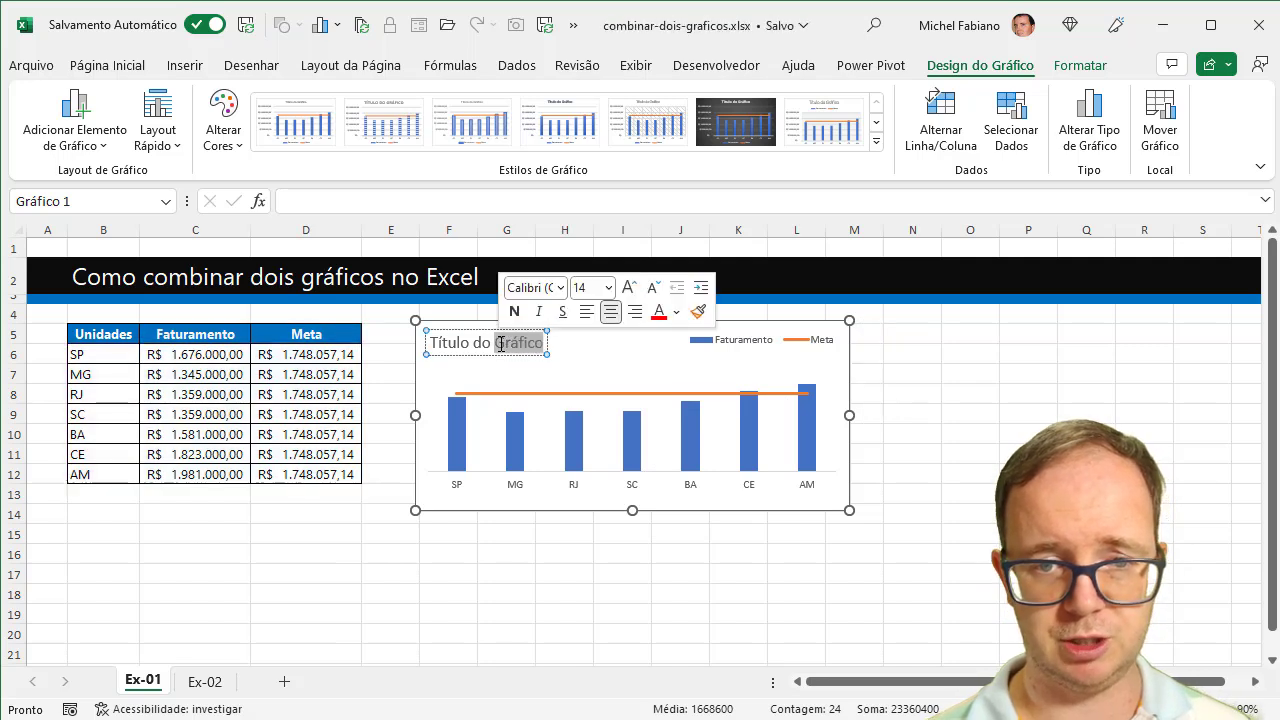
click(501, 343)
double_click(501, 343)
click(501, 343)
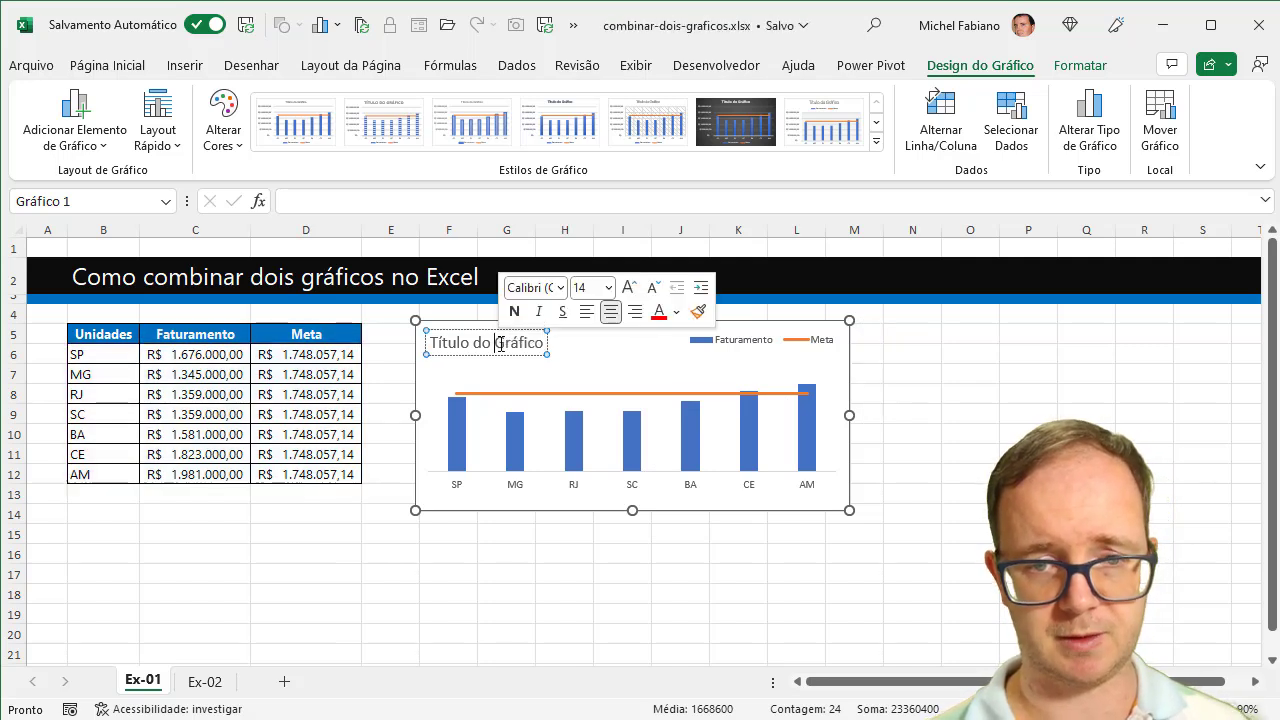
triple_click(501, 343)
text(Faturam)
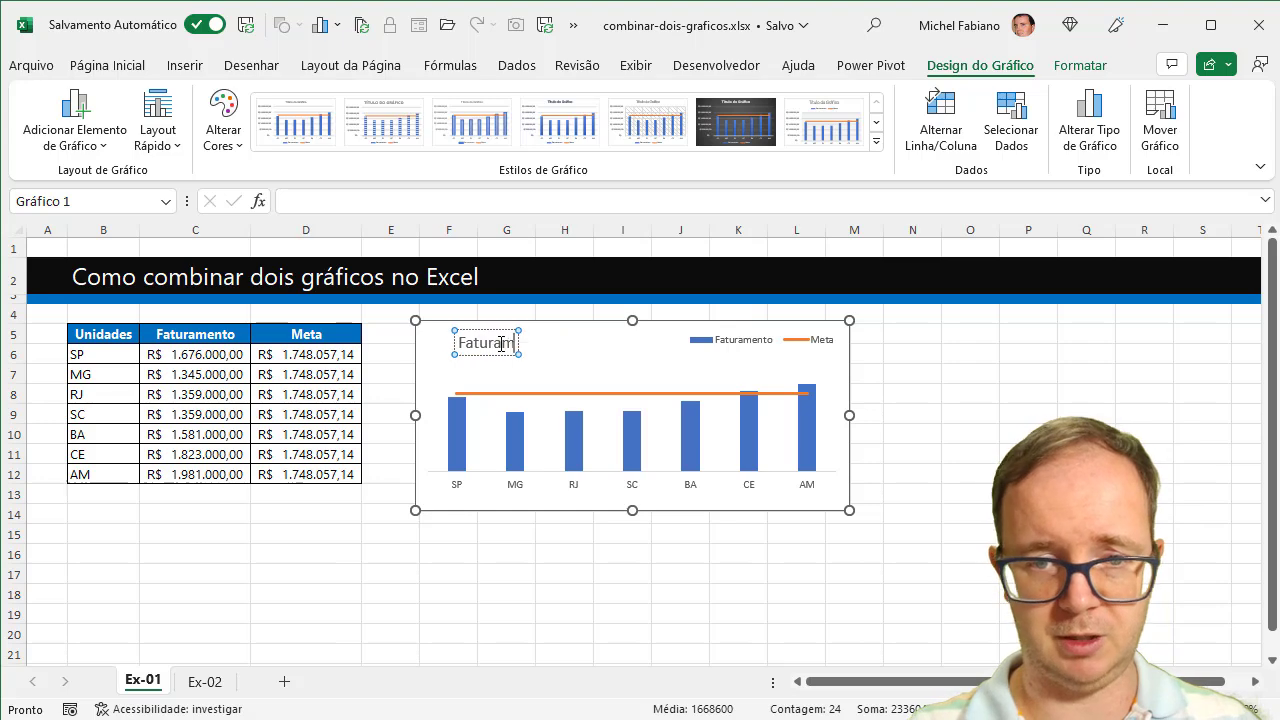
text(ento X Me)
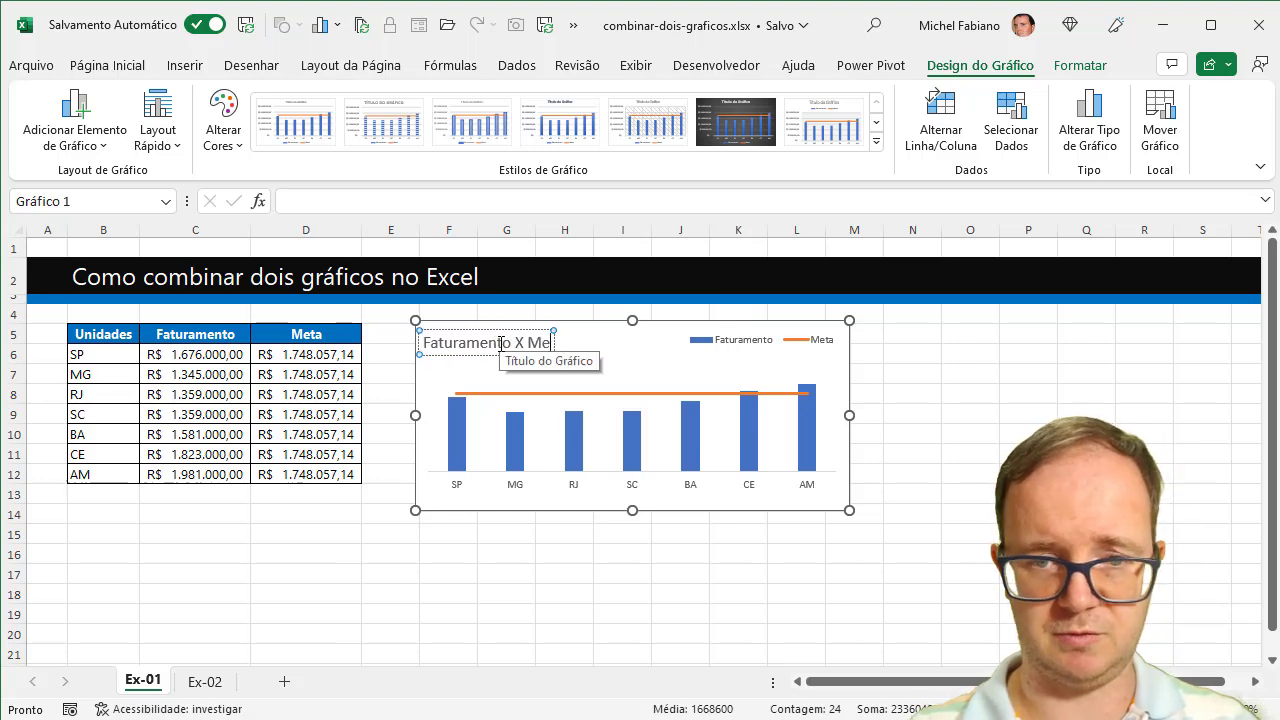
text(ta)
click(945, 396)
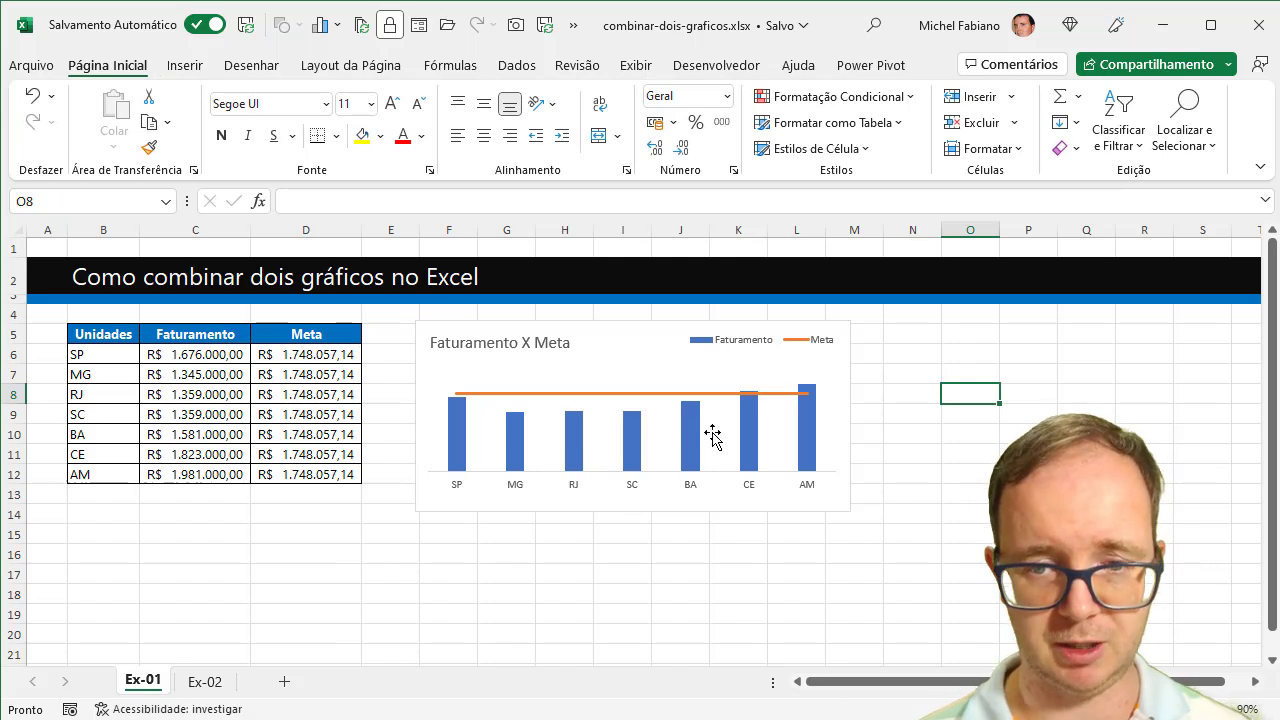
mouse_move(795, 404)
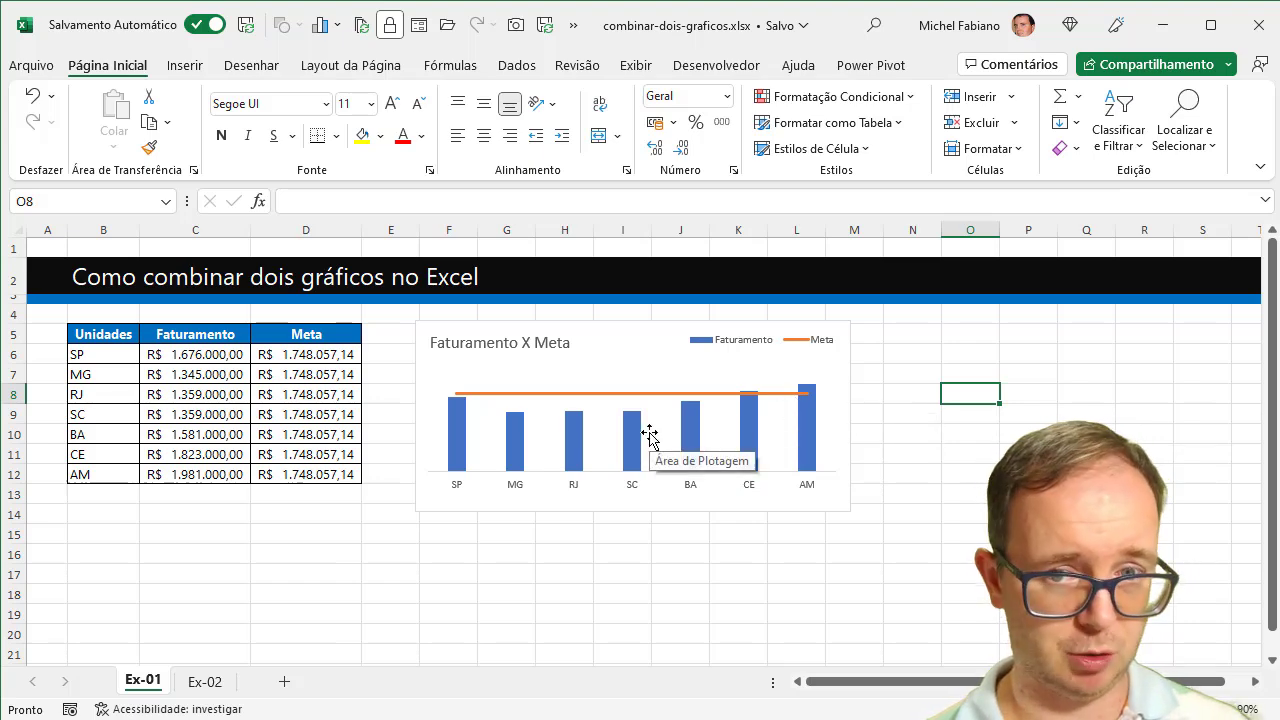
Apply the dark chart style and the Quick Layout with the legend on top.
click(649, 353)
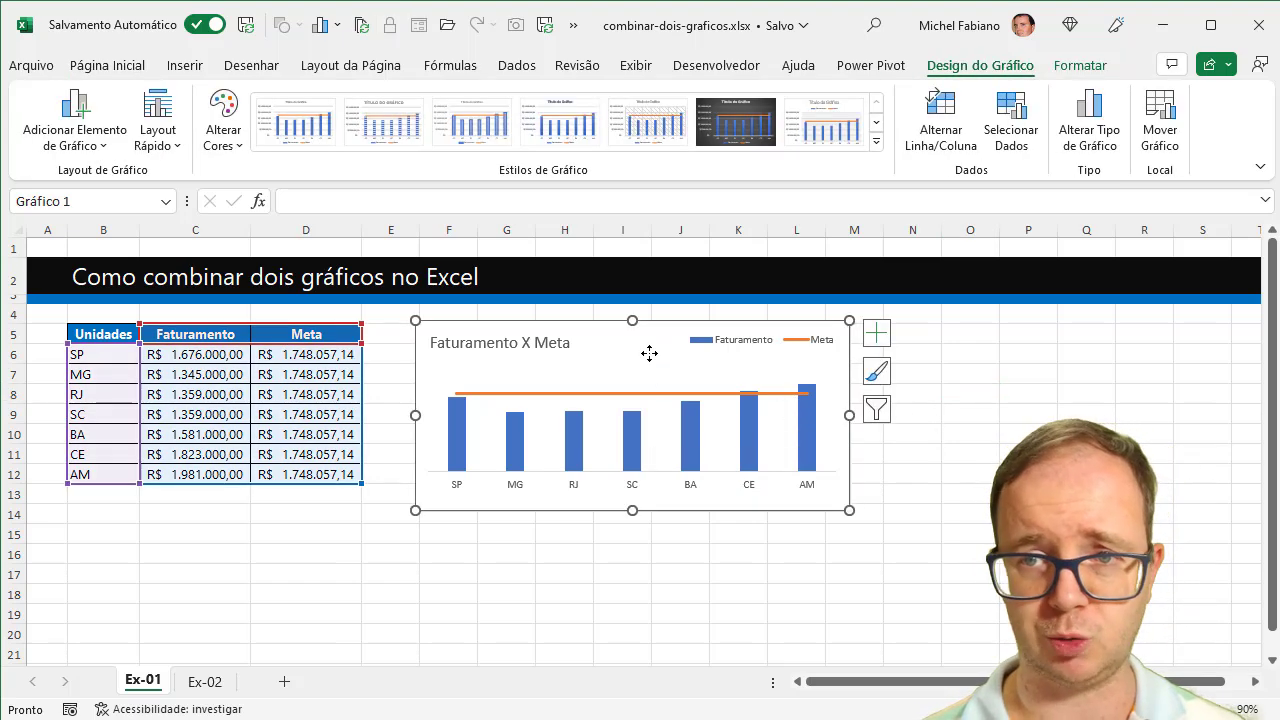
click(877, 145)
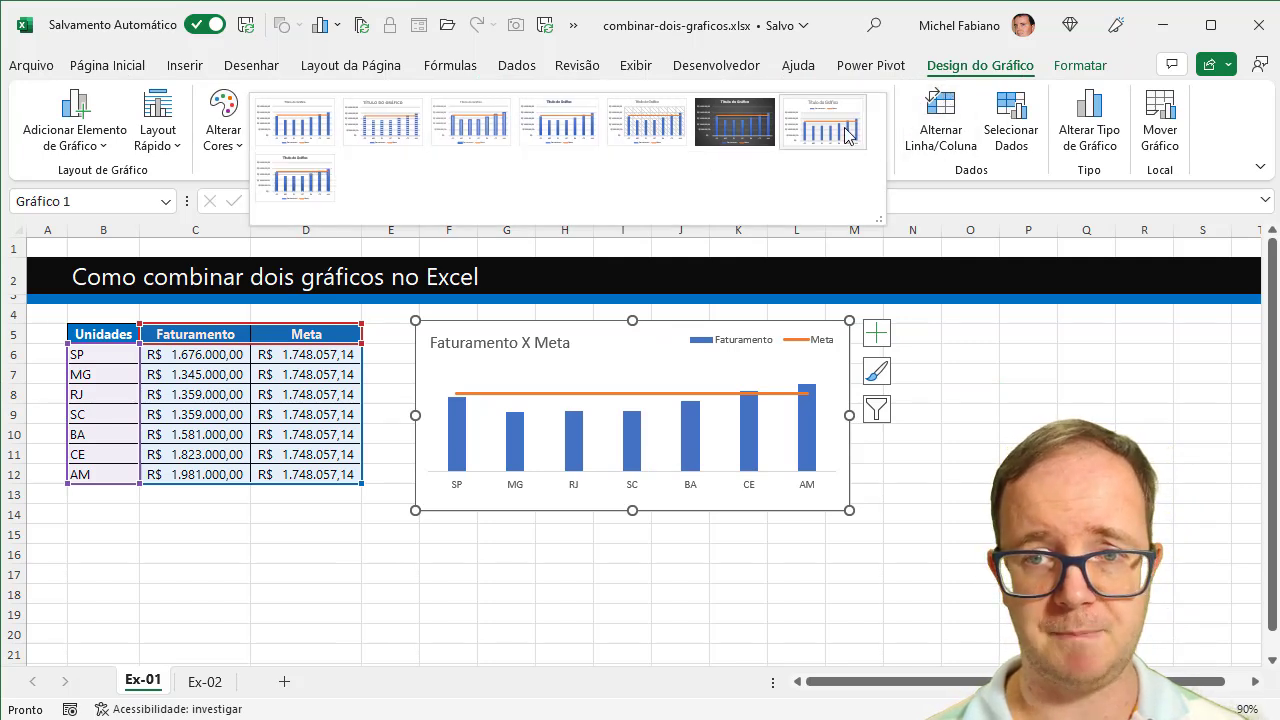
click(748, 139)
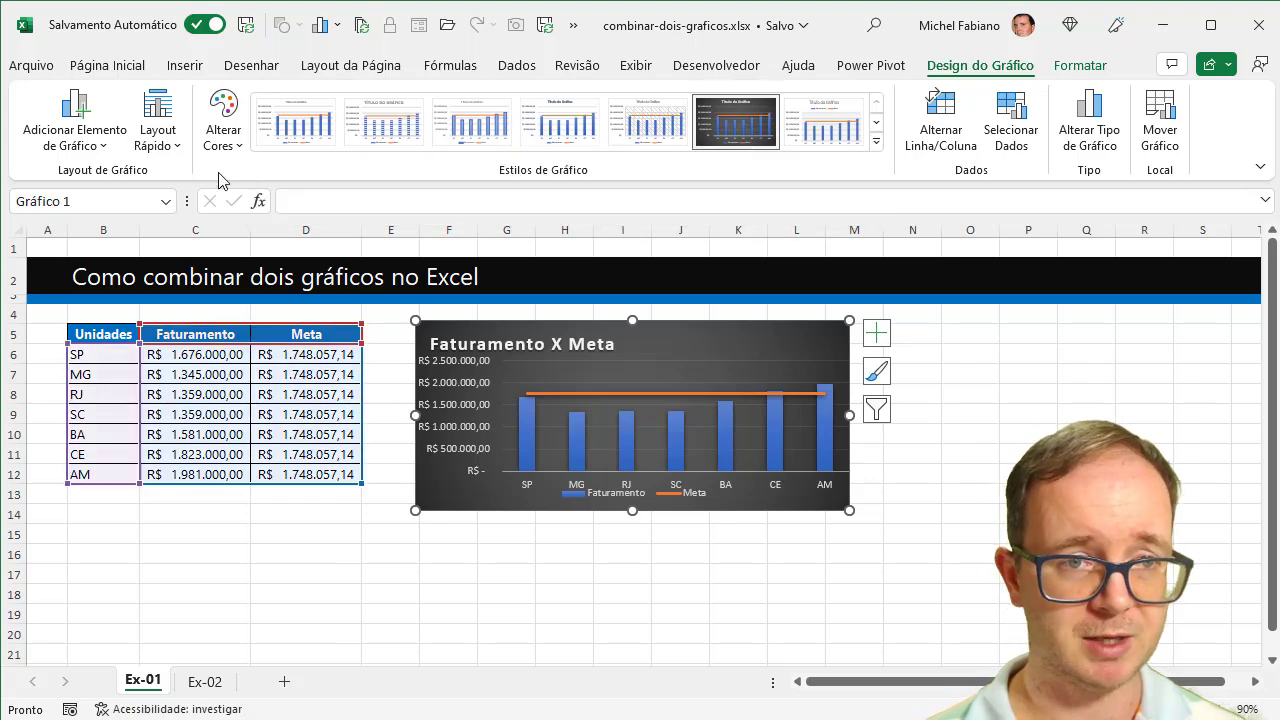
click(158, 125)
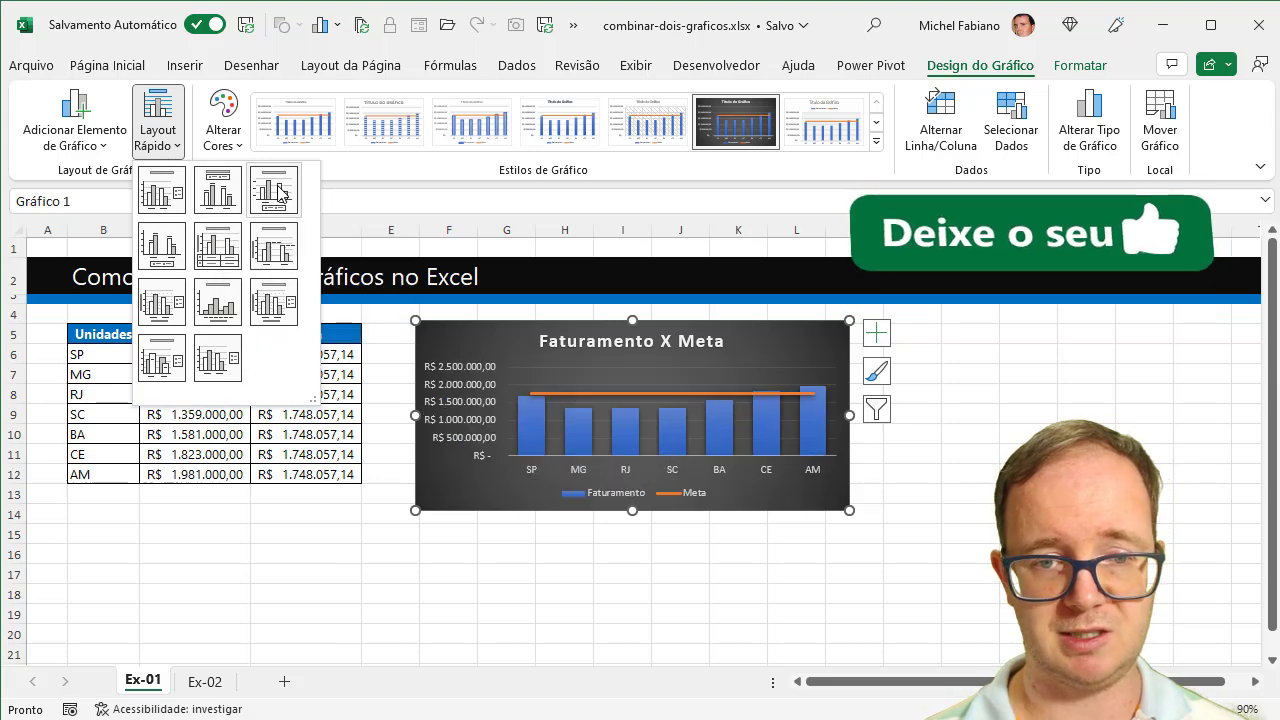
click(218, 190)
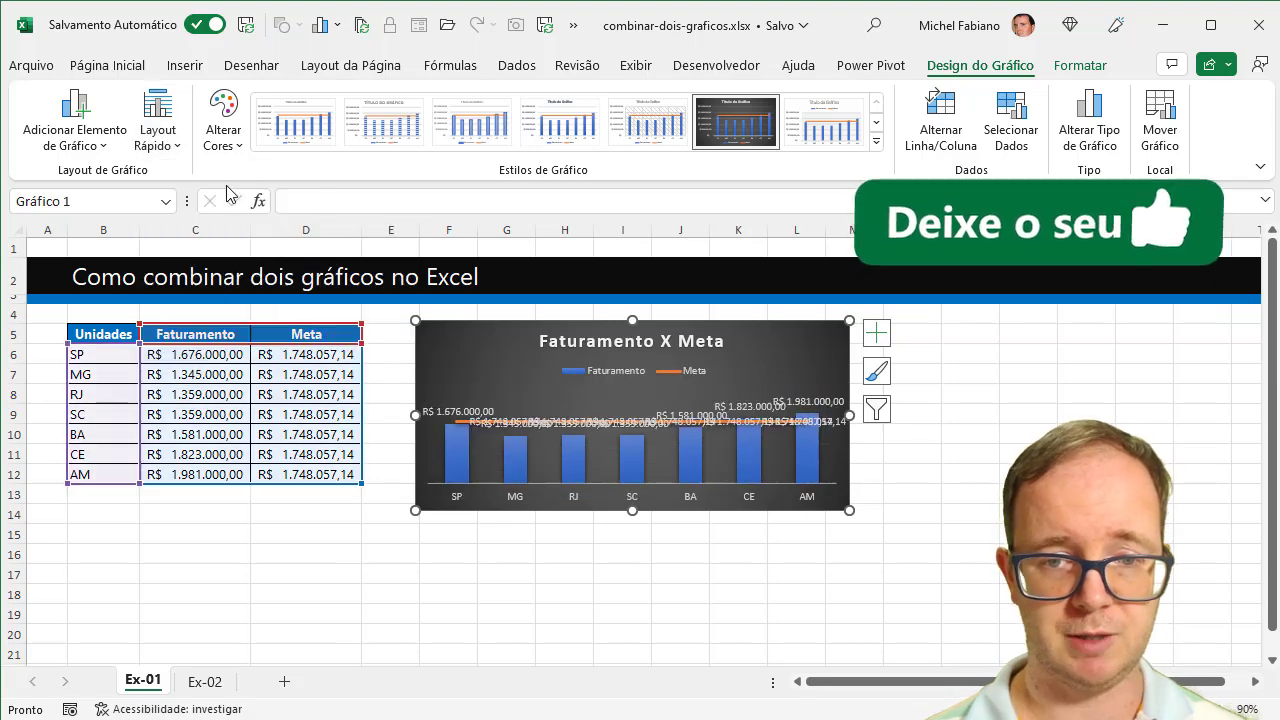
Remove the Faturamento and Meta data labels and enlarge the plot area upward.
click(445, 413)
key(Delete)
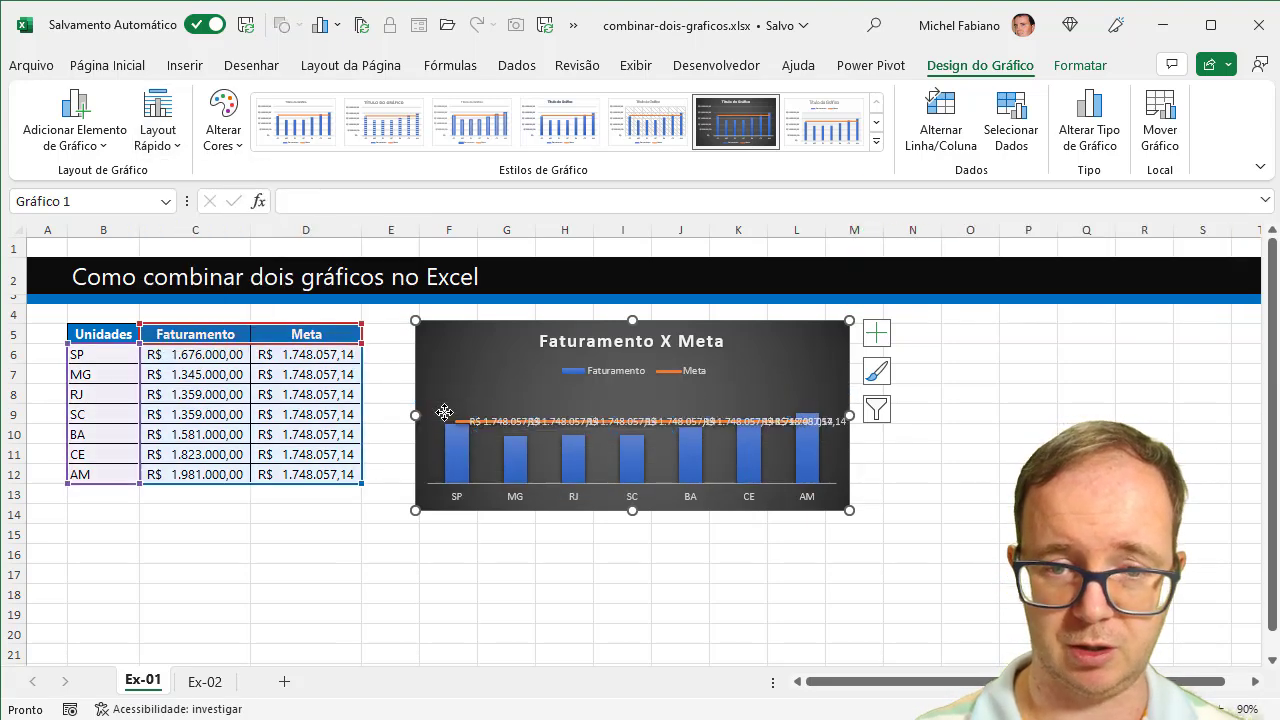
click(487, 422)
key(Delete)
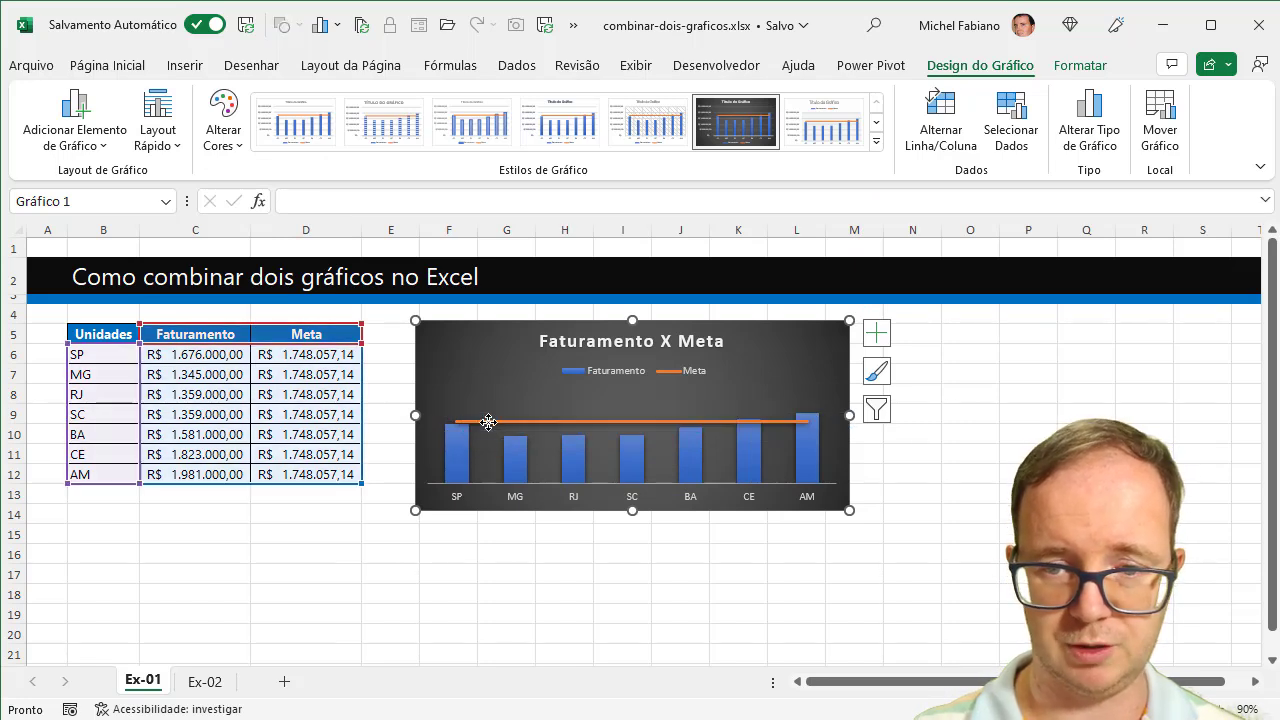
click(557, 402)
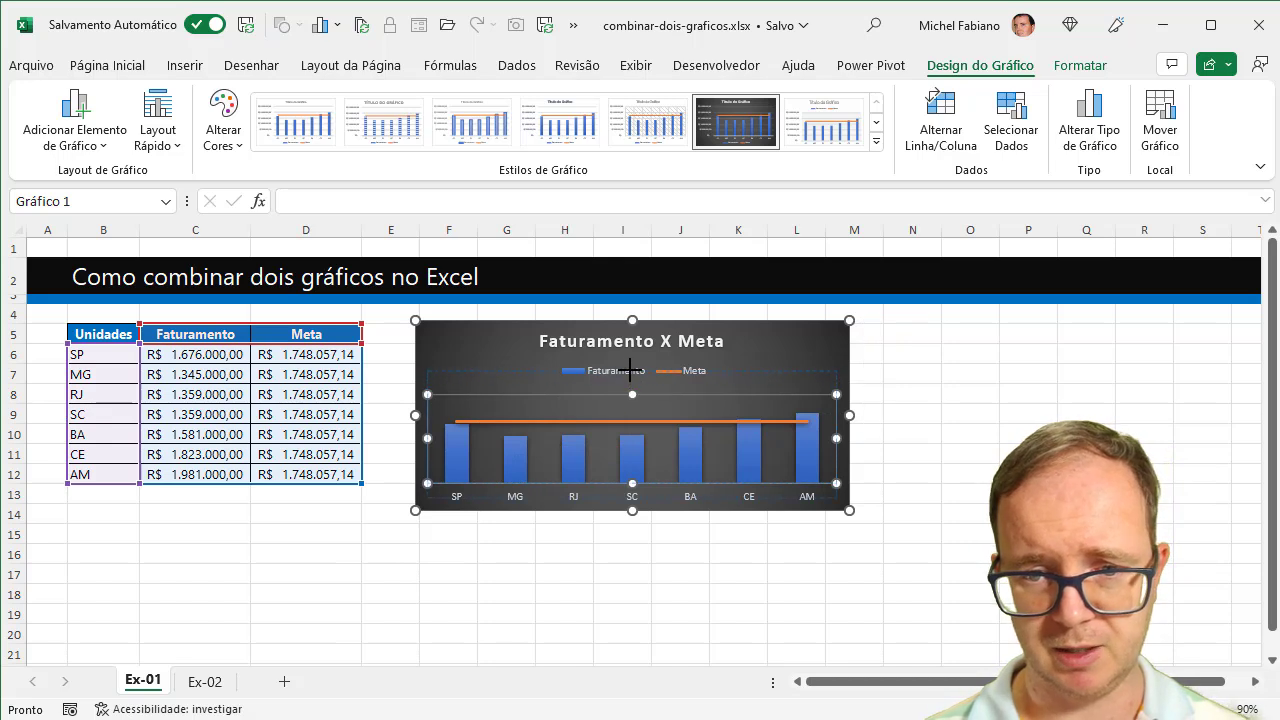
drag(629, 371, 630, 362)
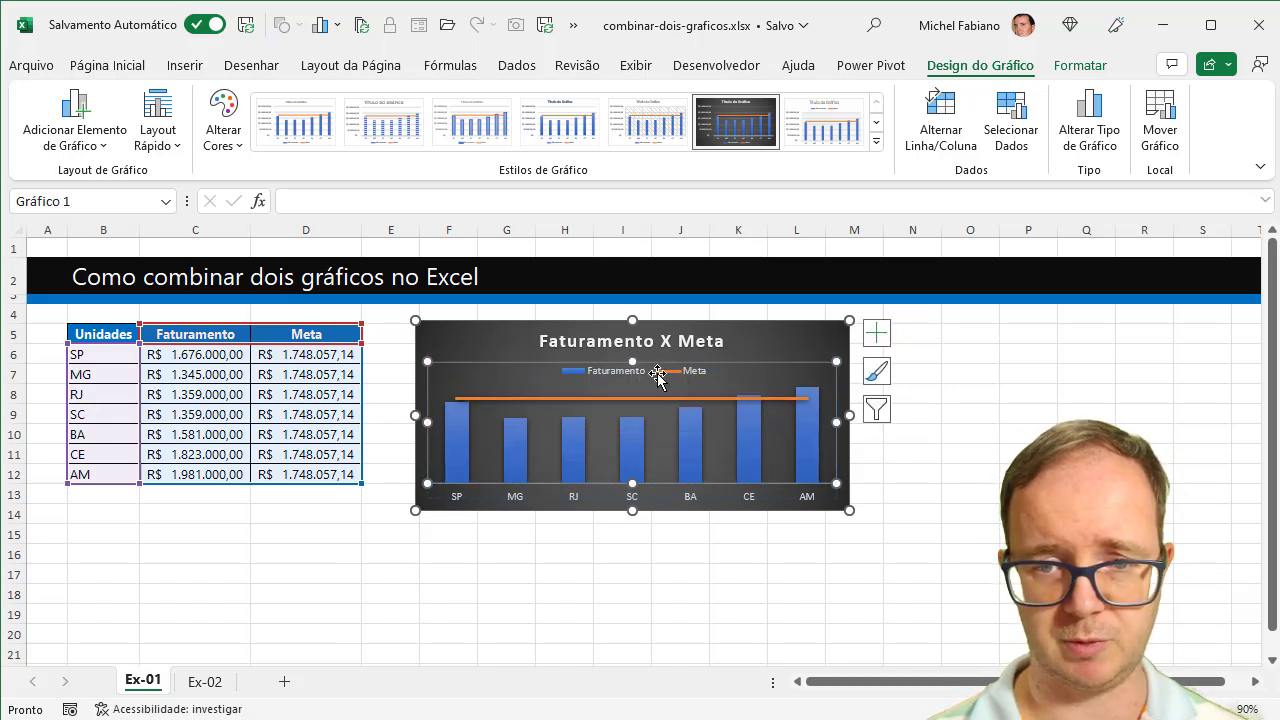
Move the legend to the upper right and the chart title to the upper left.
click(668, 376)
right_click(668, 376)
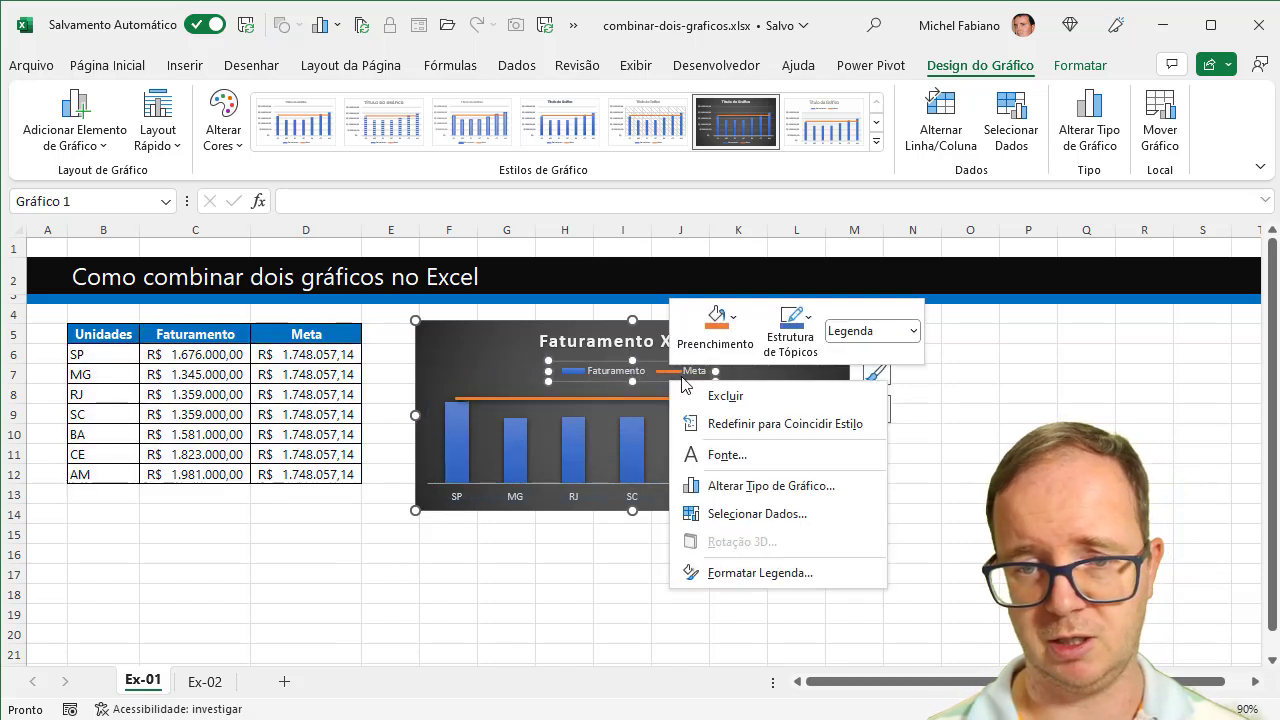
key(Escape)
drag(602, 383, 731, 350)
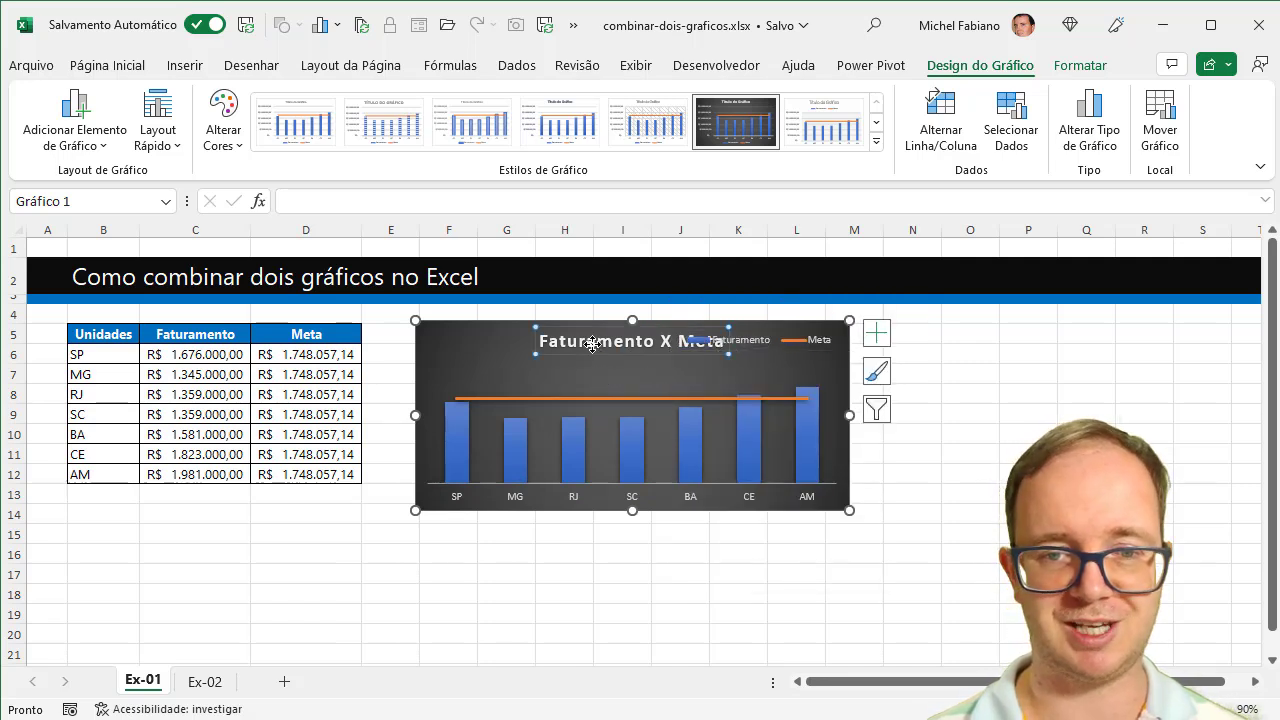
drag(595, 358, 498, 360)
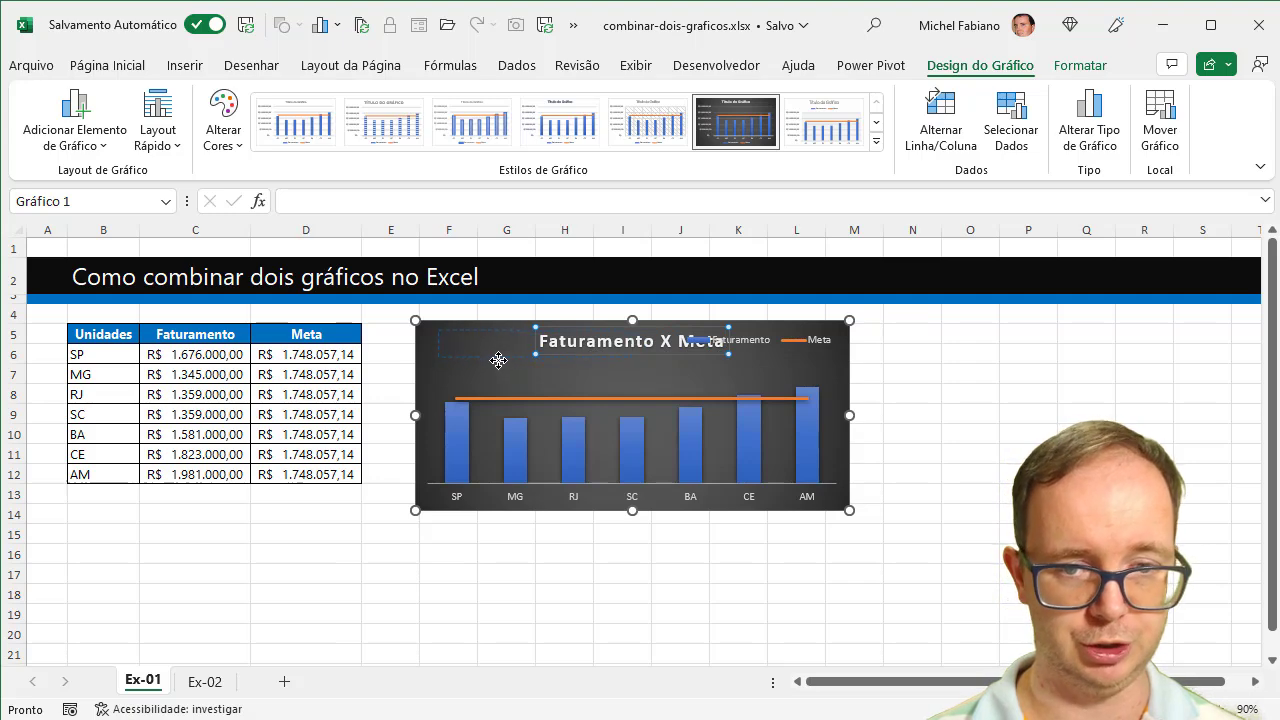
click(1044, 397)
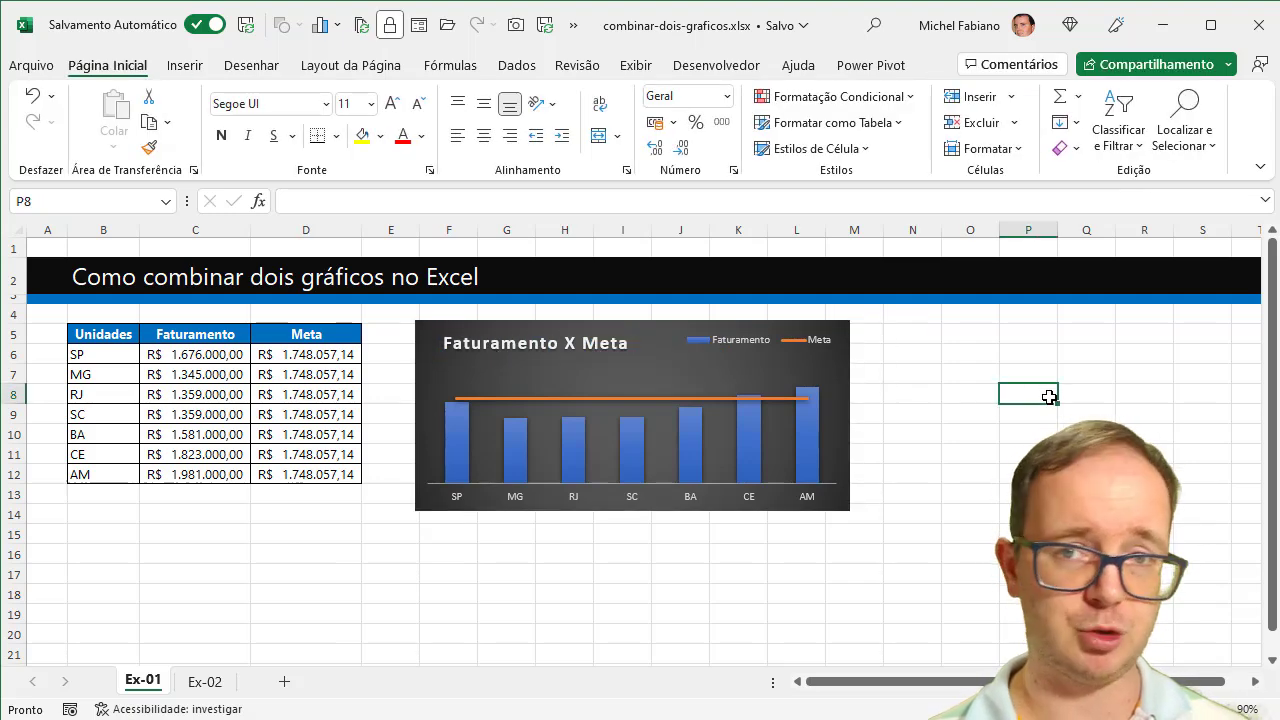
Go to the Ex-02 sheet and delete its existing combo chart.
click(222, 684)
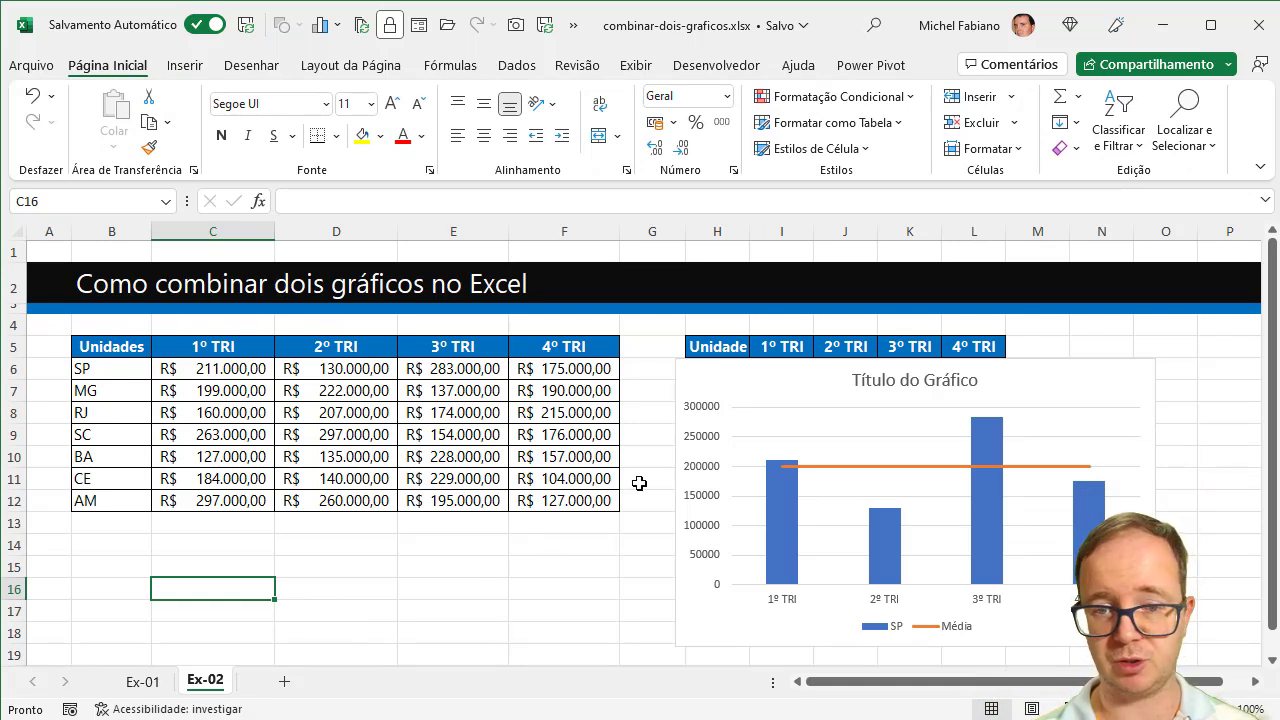
click(694, 379)
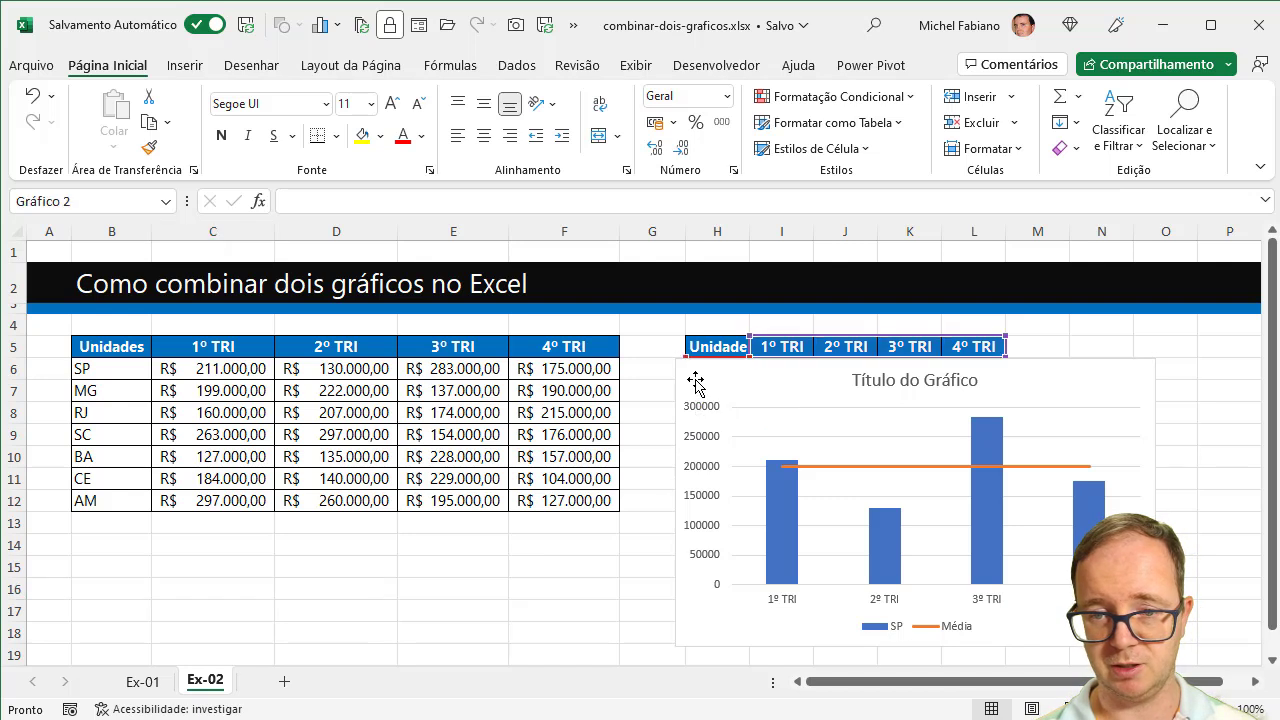
key(Delete)
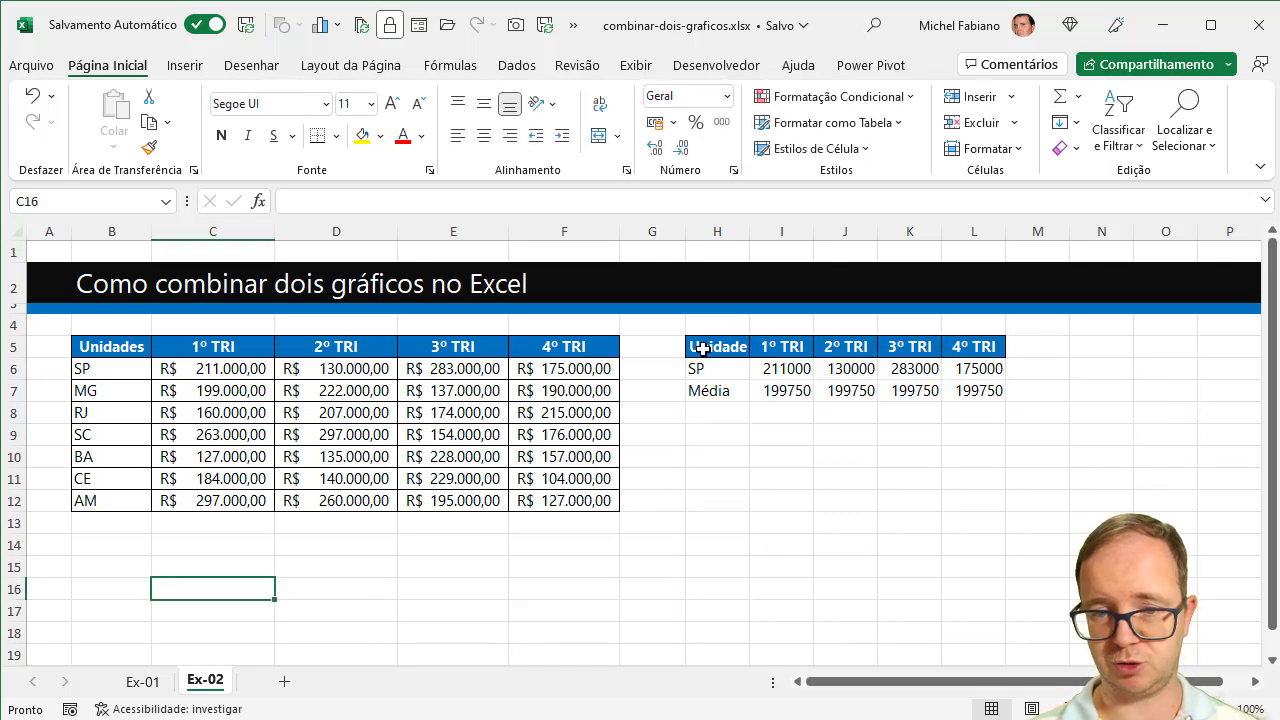
click(717, 230)
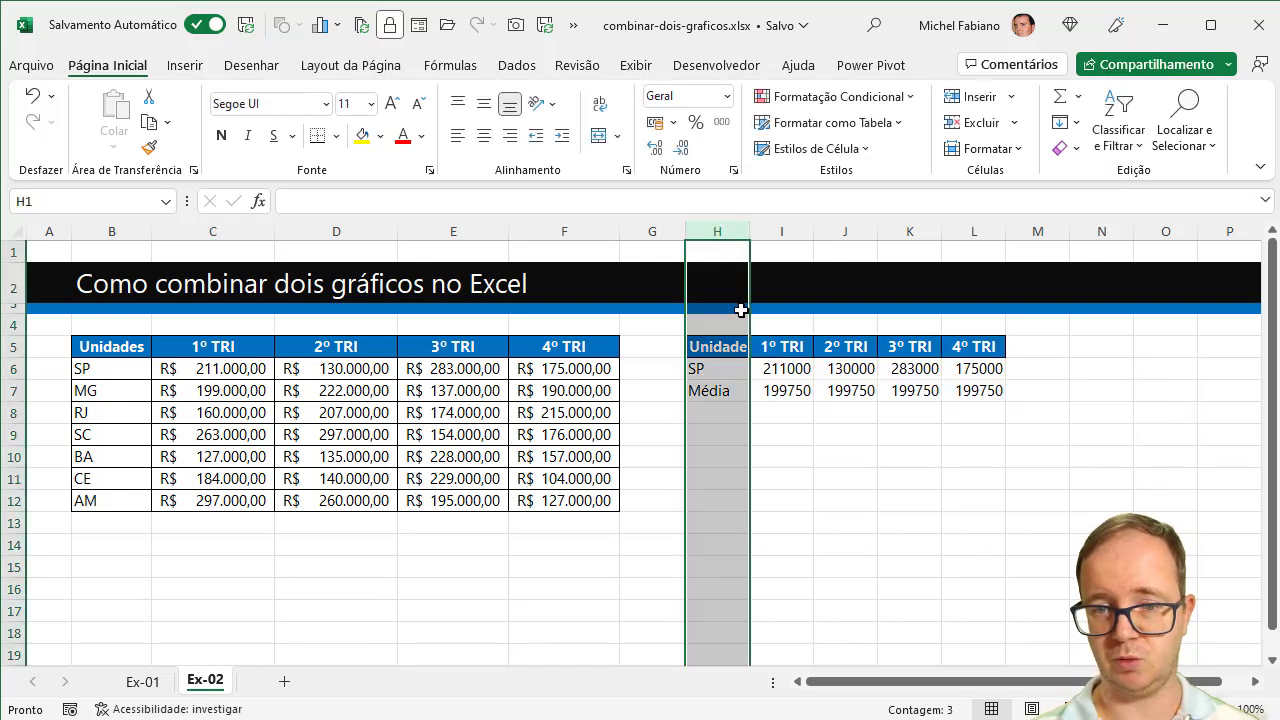
Clear the SP and Média rows in H6:L7 of the helper table.
drag(735, 368, 975, 396)
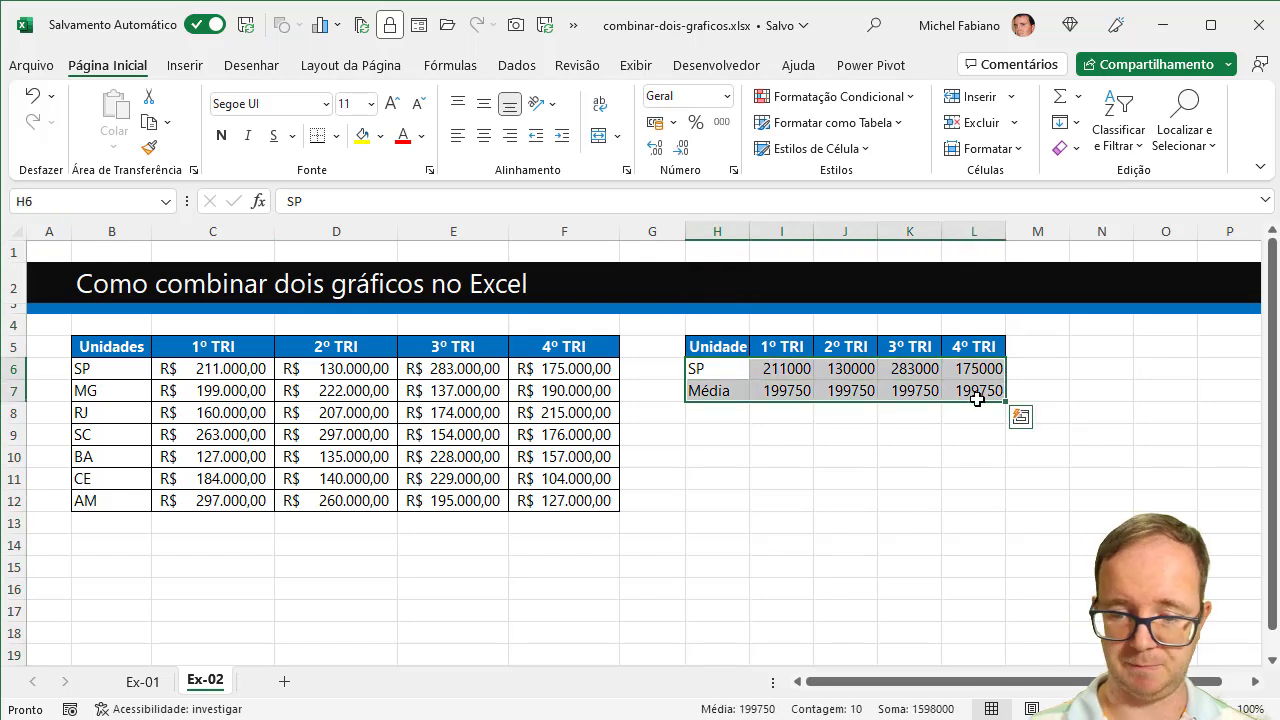
key(Delete)
click(914, 455)
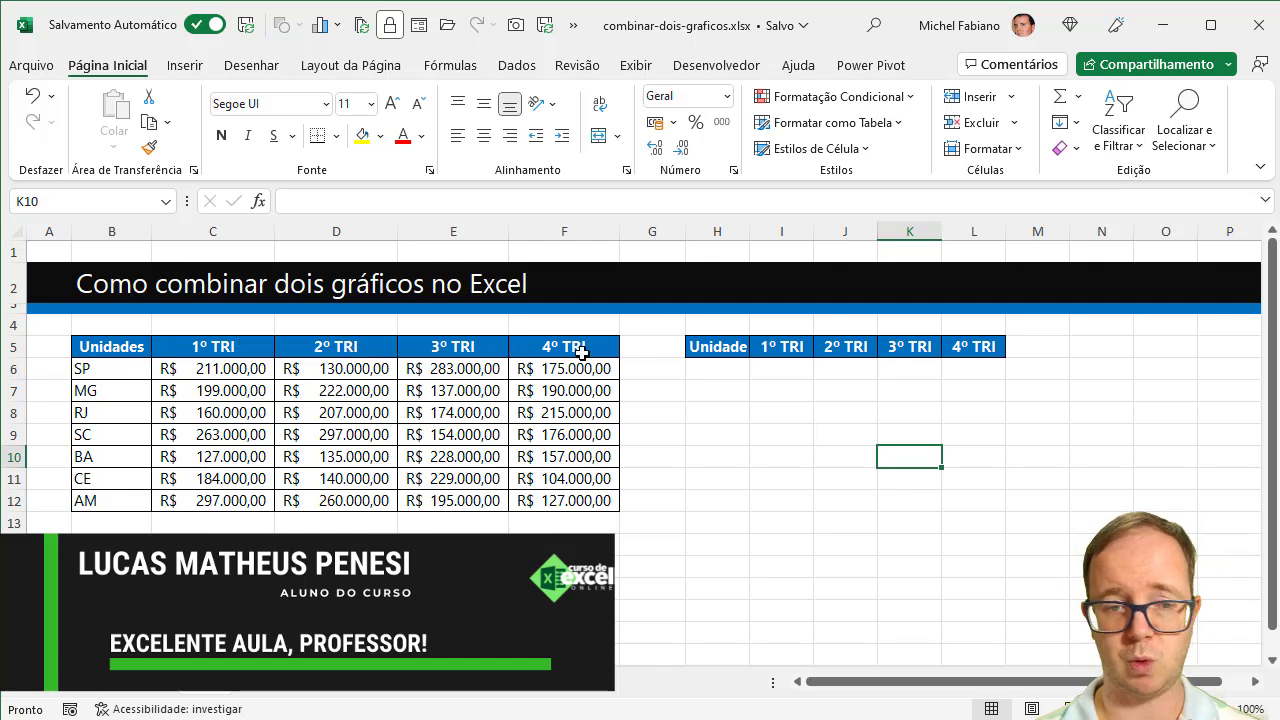
Enter SP as the unit in cell H6.
drag(205, 377, 541, 501)
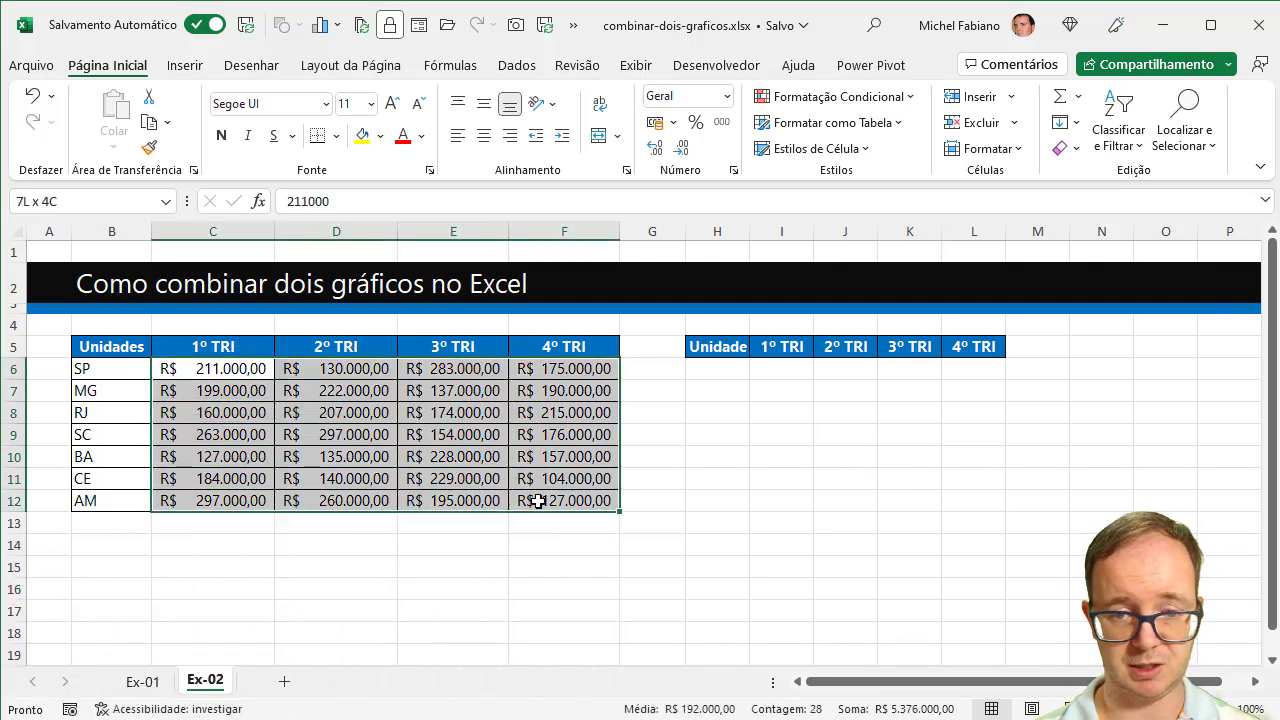
click(722, 370)
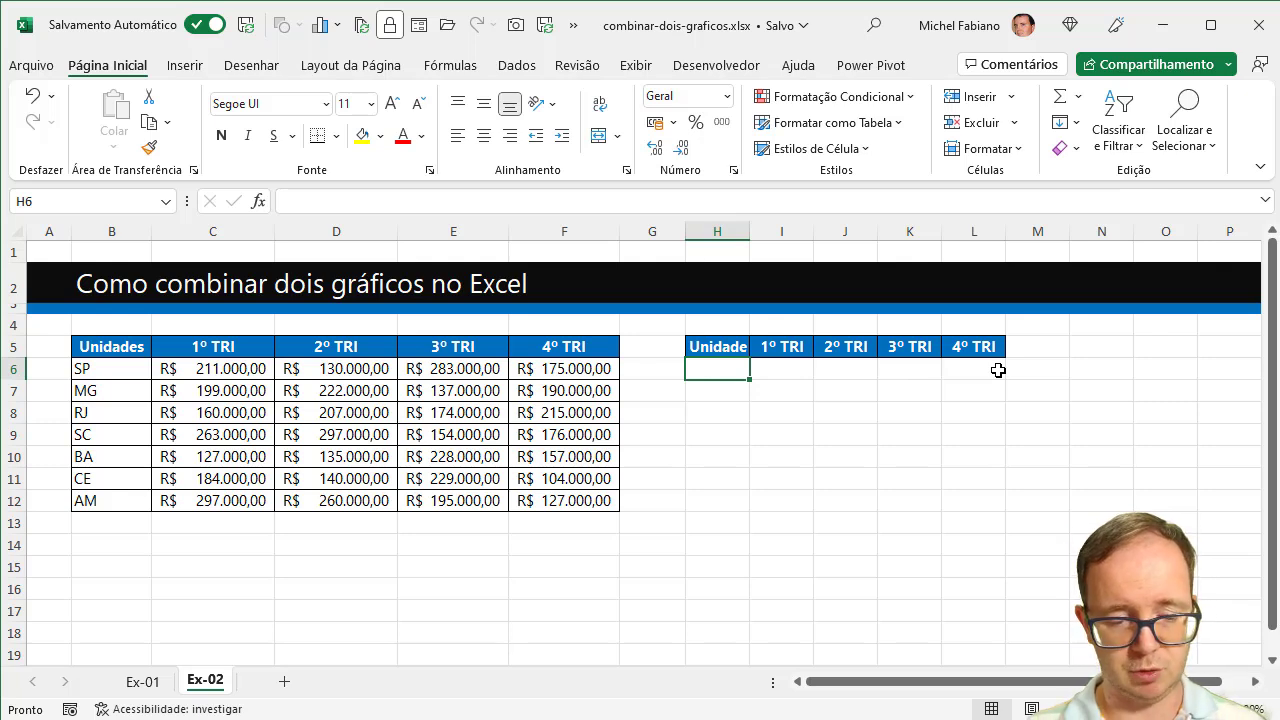
text(SP)
key(Tab)
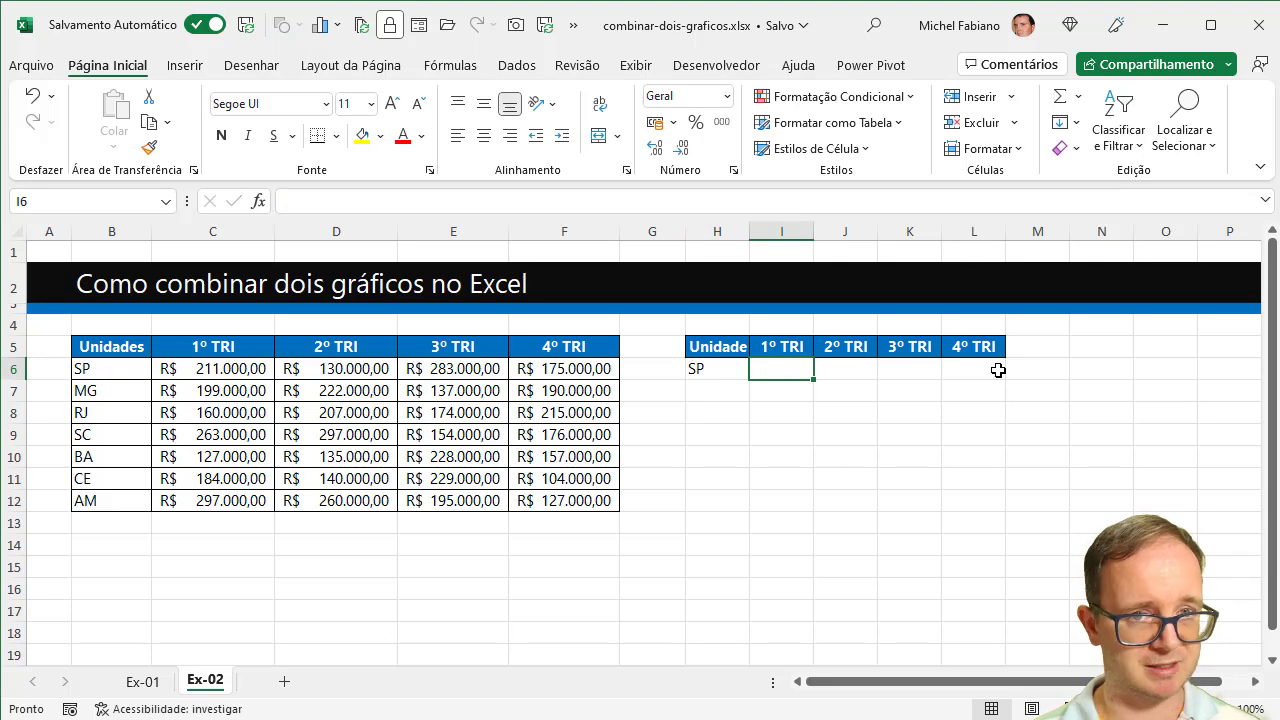
Enter =PROCV($H$6;$B$5:$F$12;COL(B1);0) in I6, returning SP's 1º TRI revenue 211000.
text(=pro)
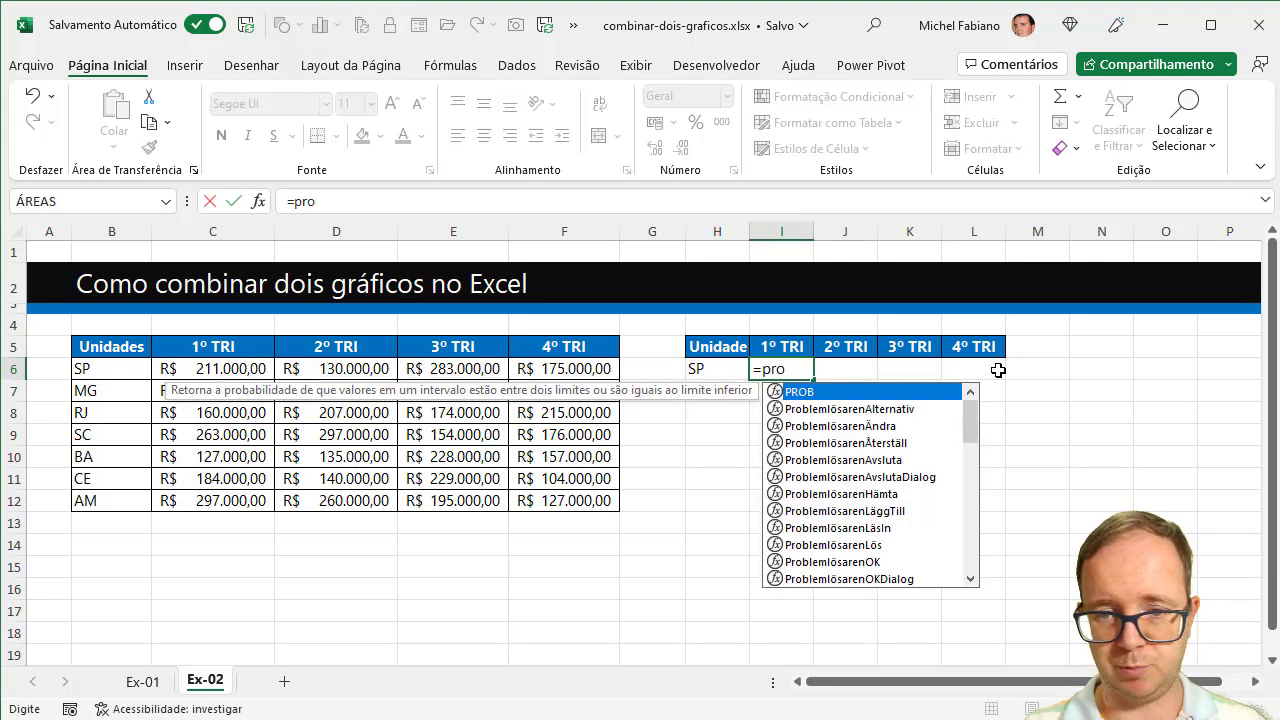
text(cv()
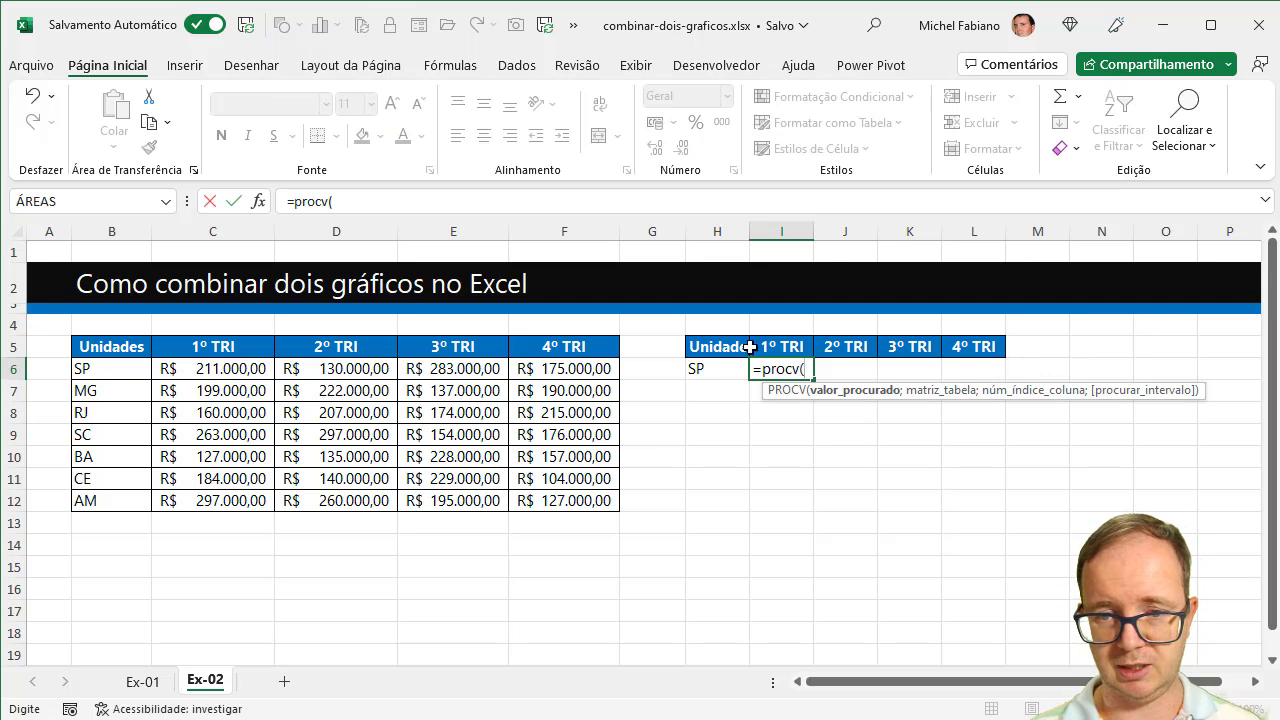
click(698, 370)
click(698, 370)
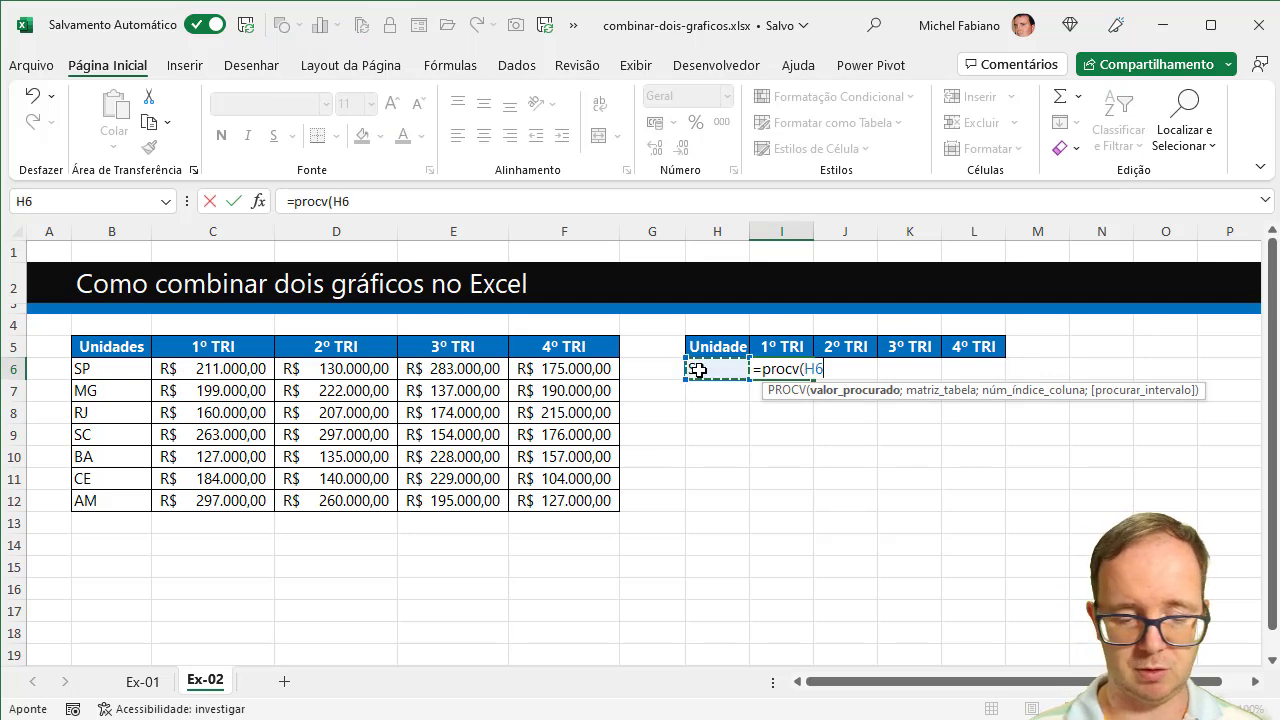
key(F4)
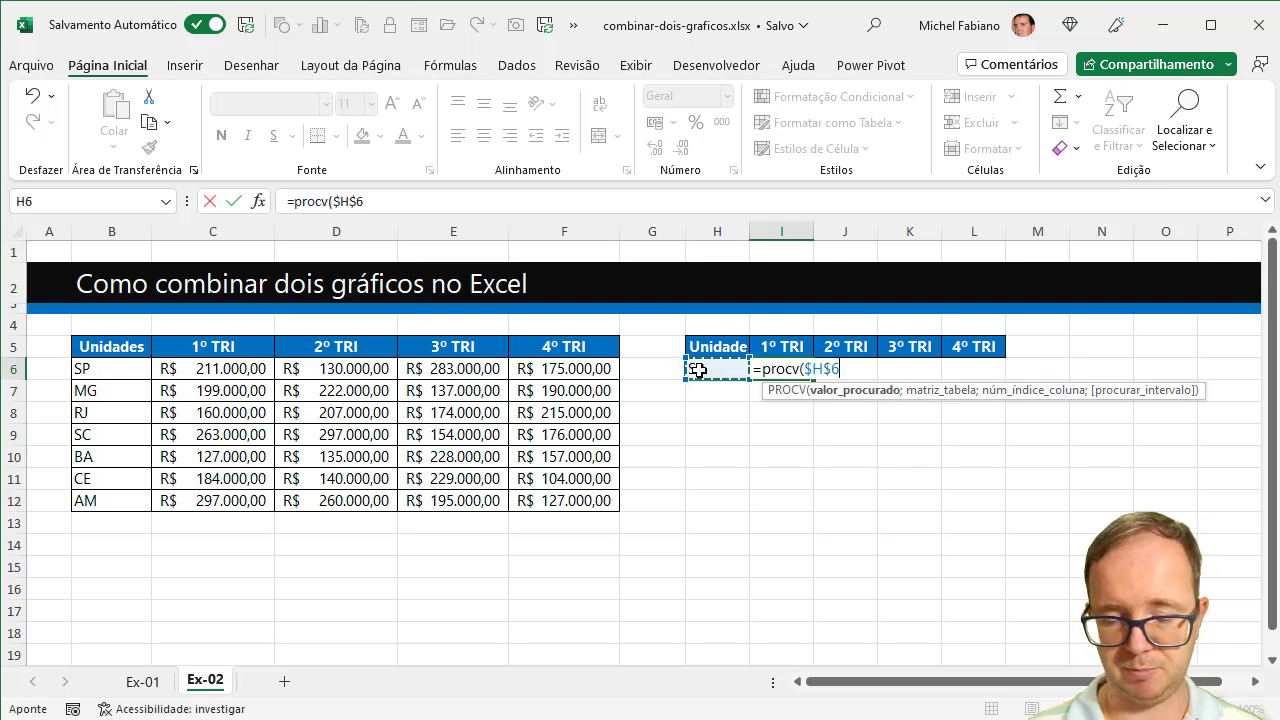
text(;)
drag(113, 350, 560, 500)
key(F4)
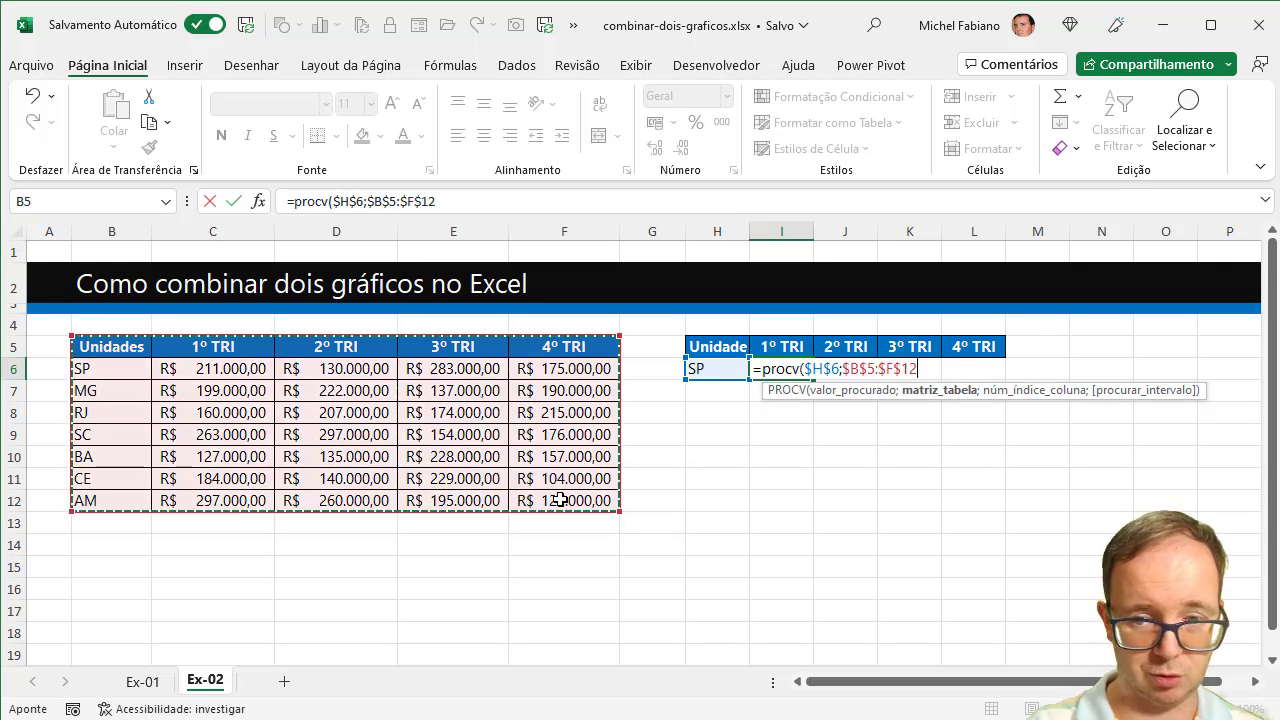
text(;)
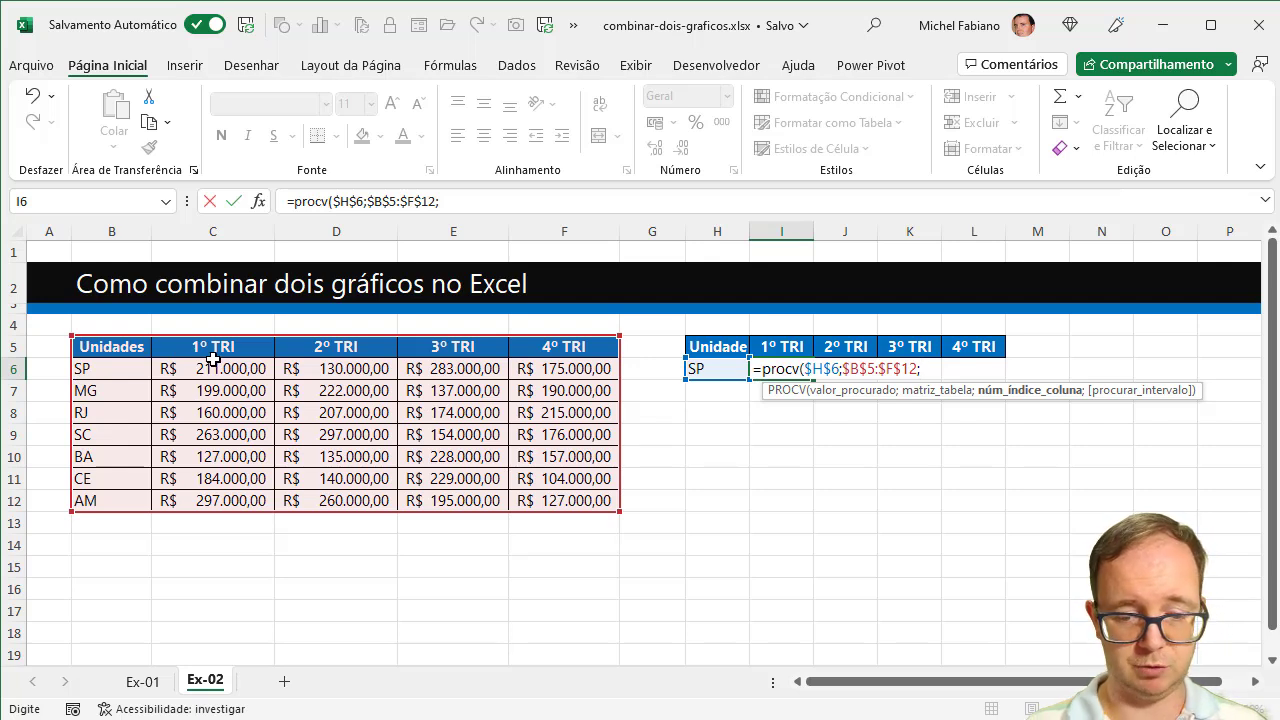
text(col(b)
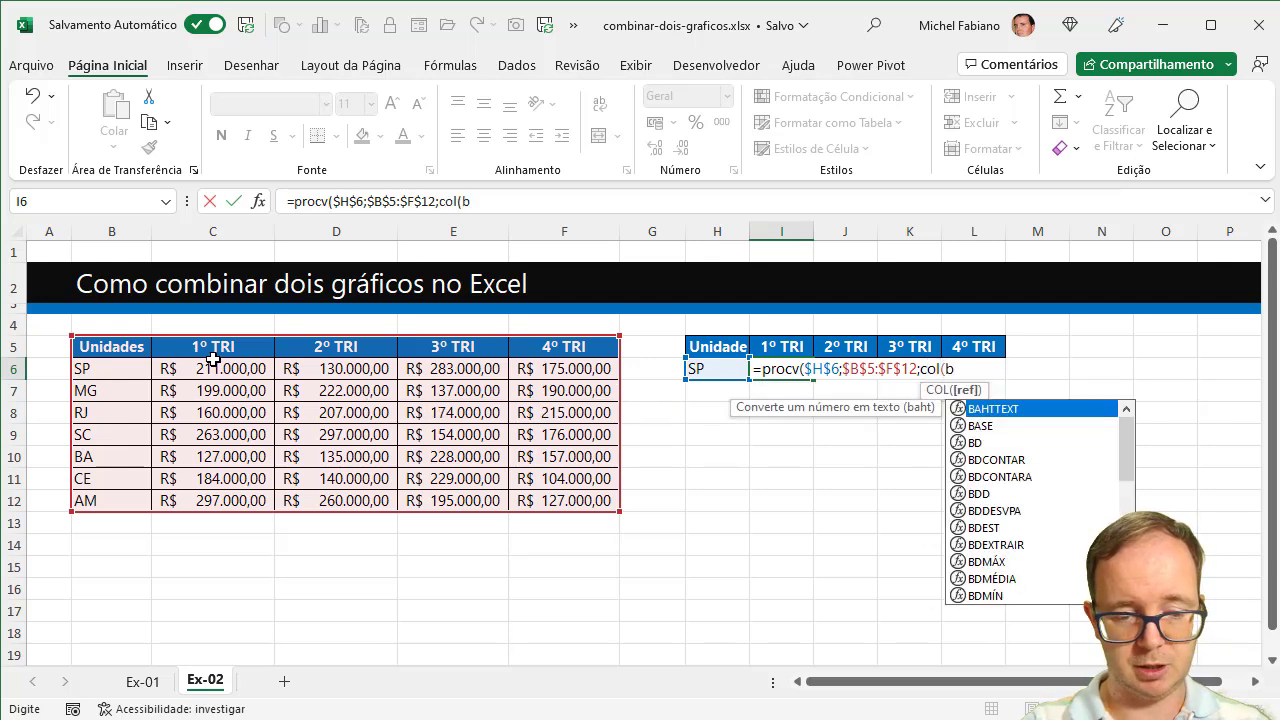
text(1))
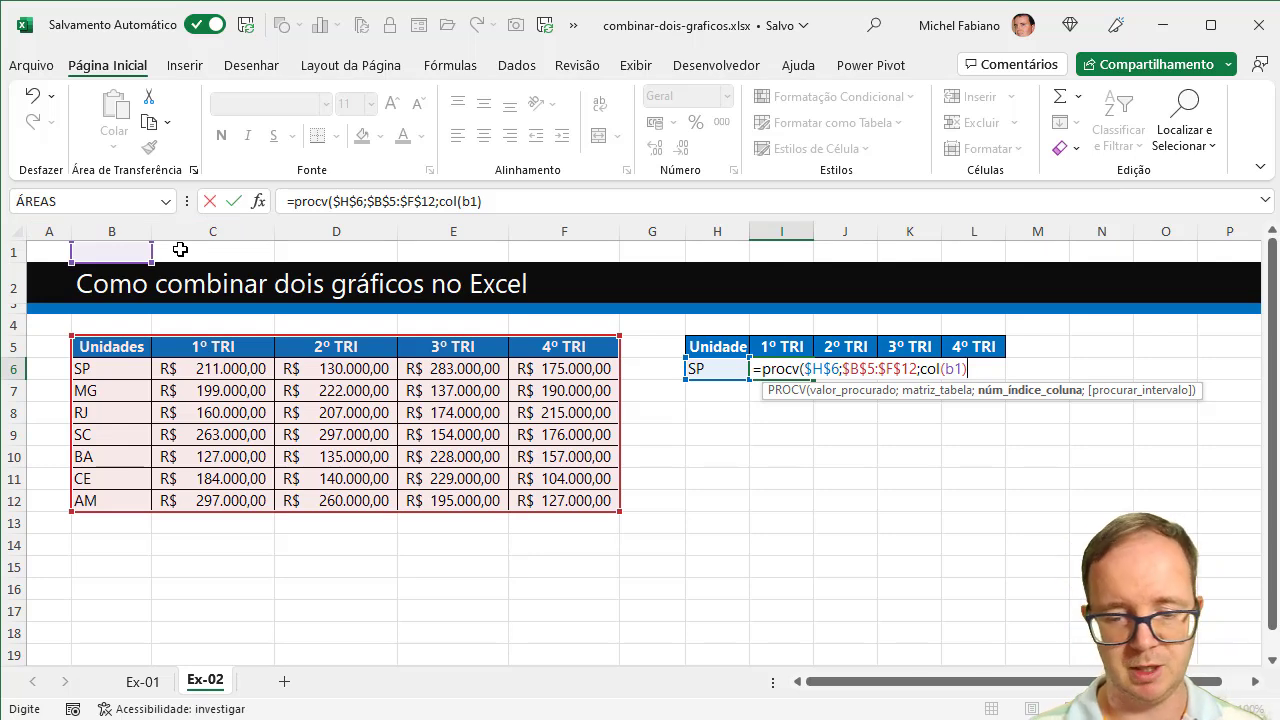
text(;0))
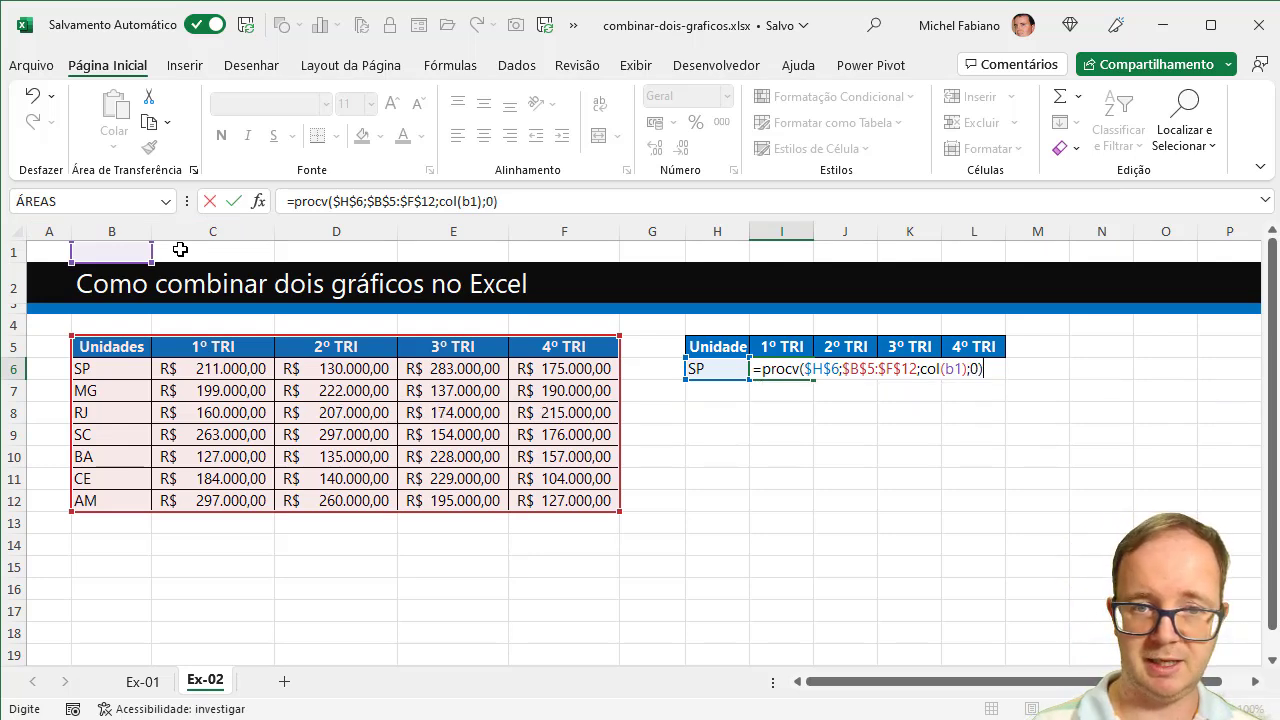
key(Return)
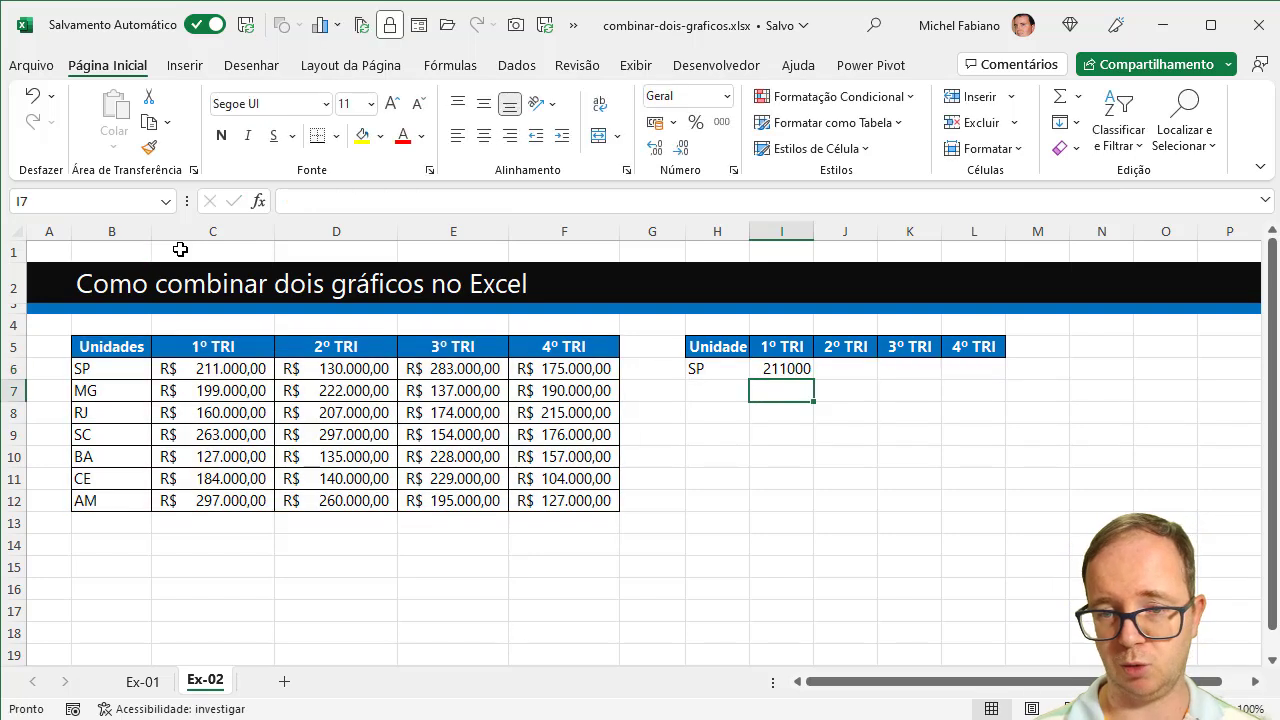
click(793, 367)
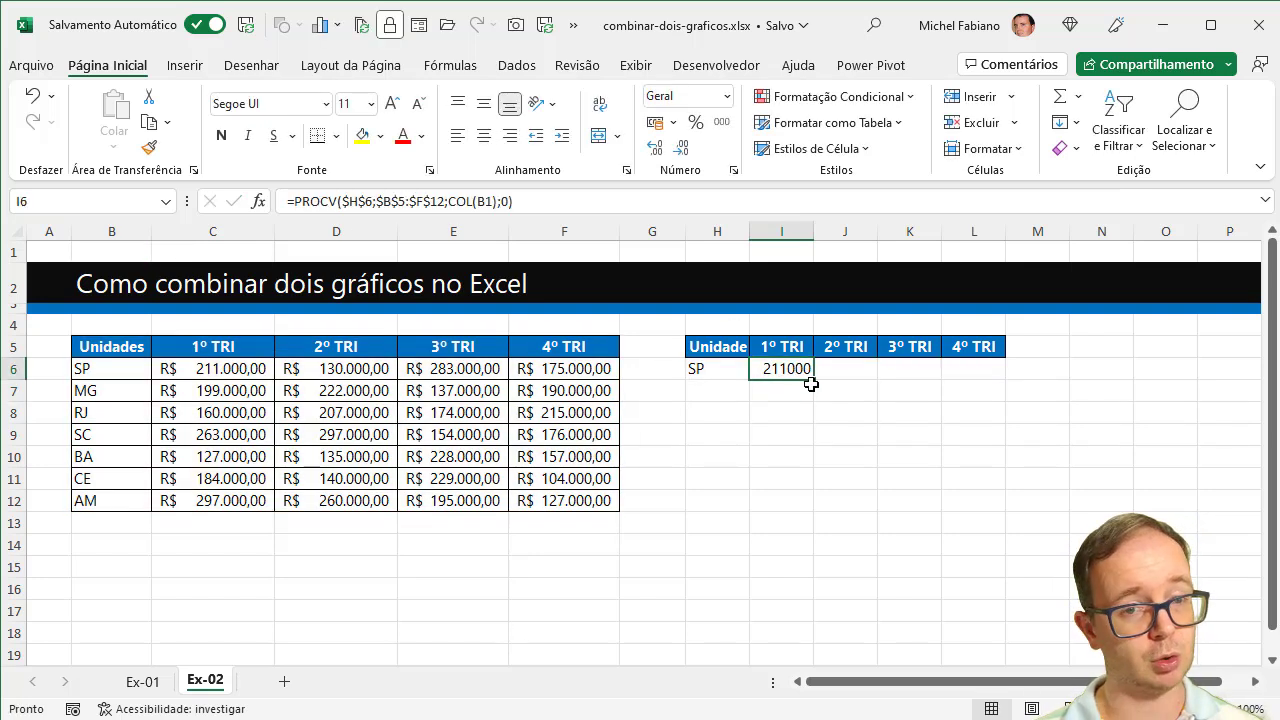
Fill the PROCV lookup across J6:L6 in Contábil format and switch the unit to MG.
drag(816, 382, 995, 377)
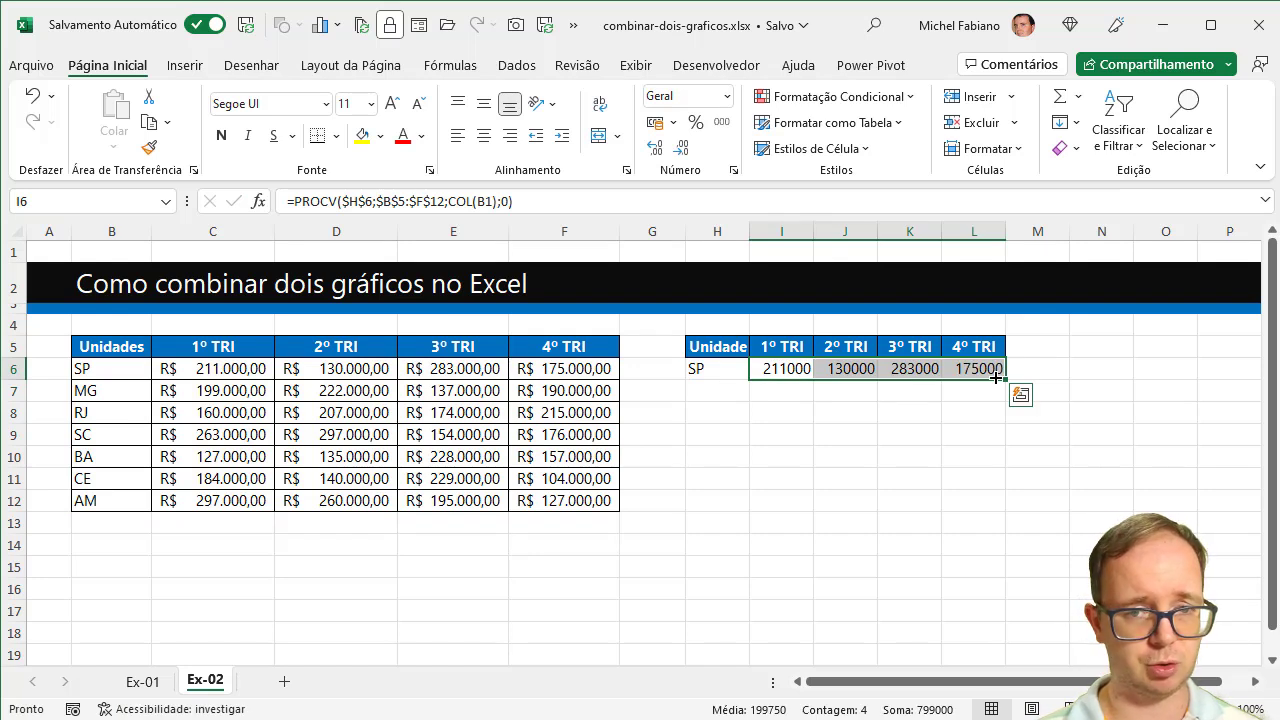
click(655, 122)
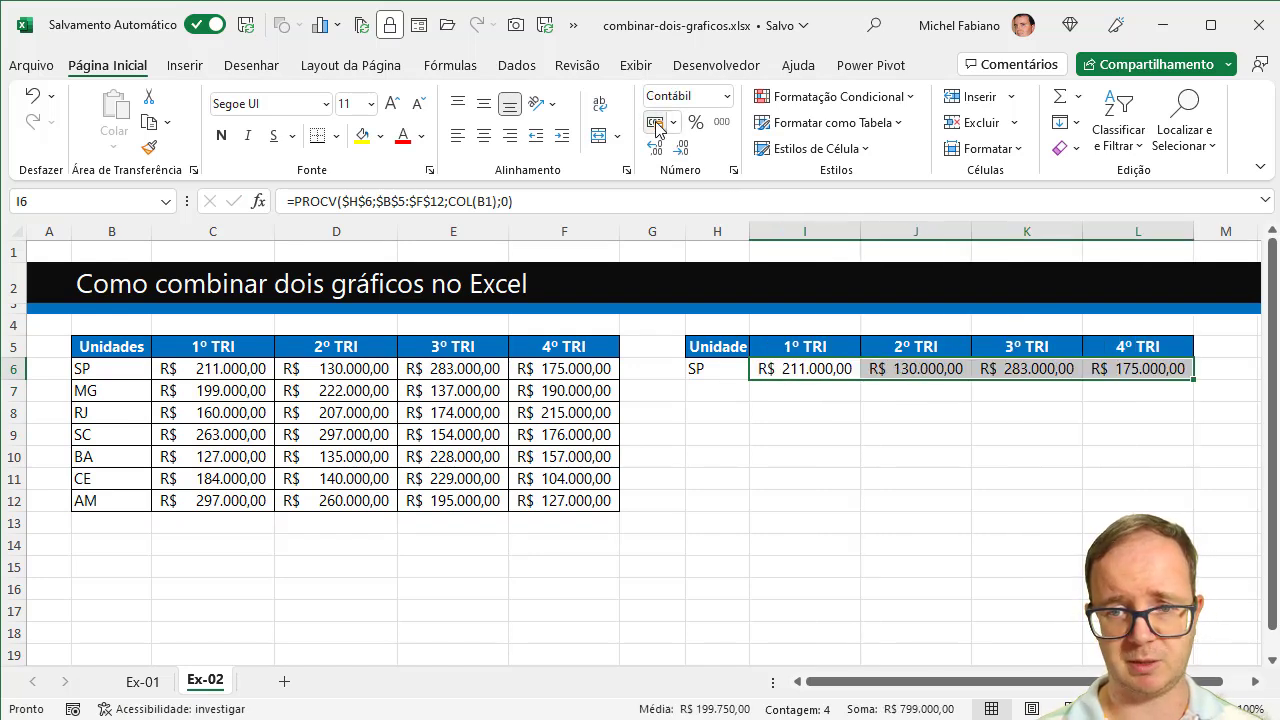
click(715, 368)
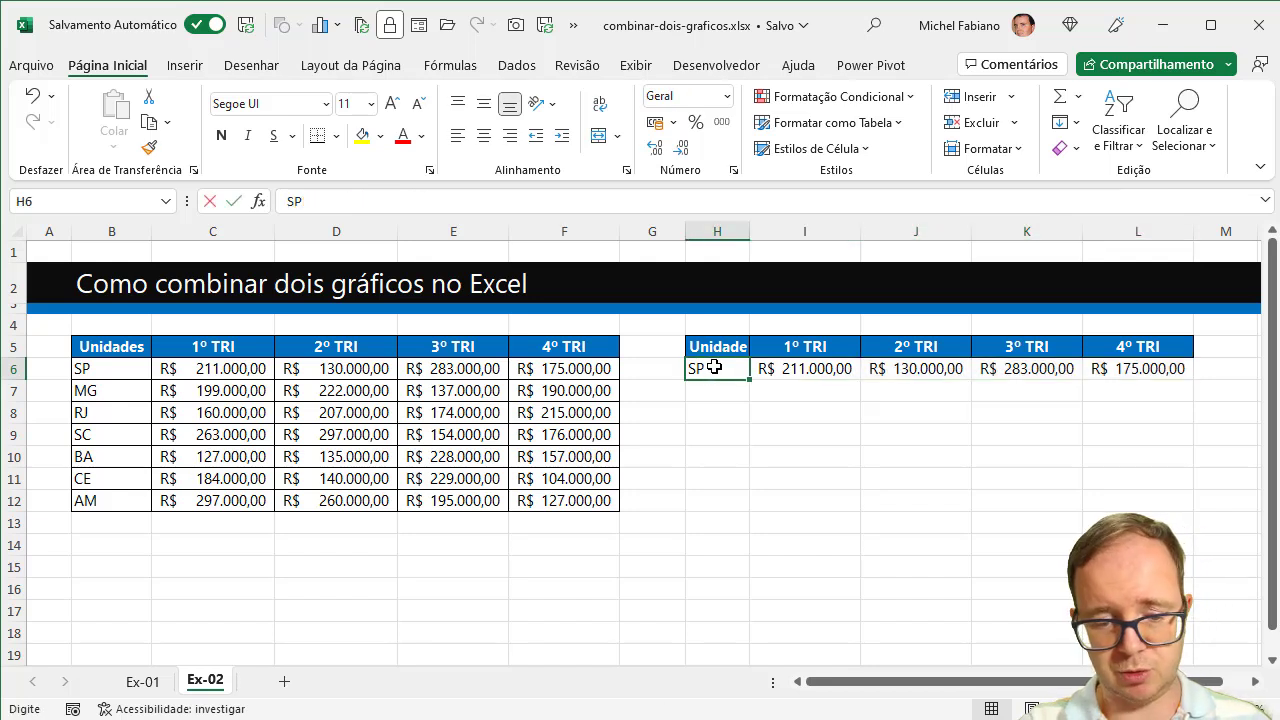
text(MG)
key(Return)
Test the lookup by switching the unit to SC and then BA.
click(714, 367)
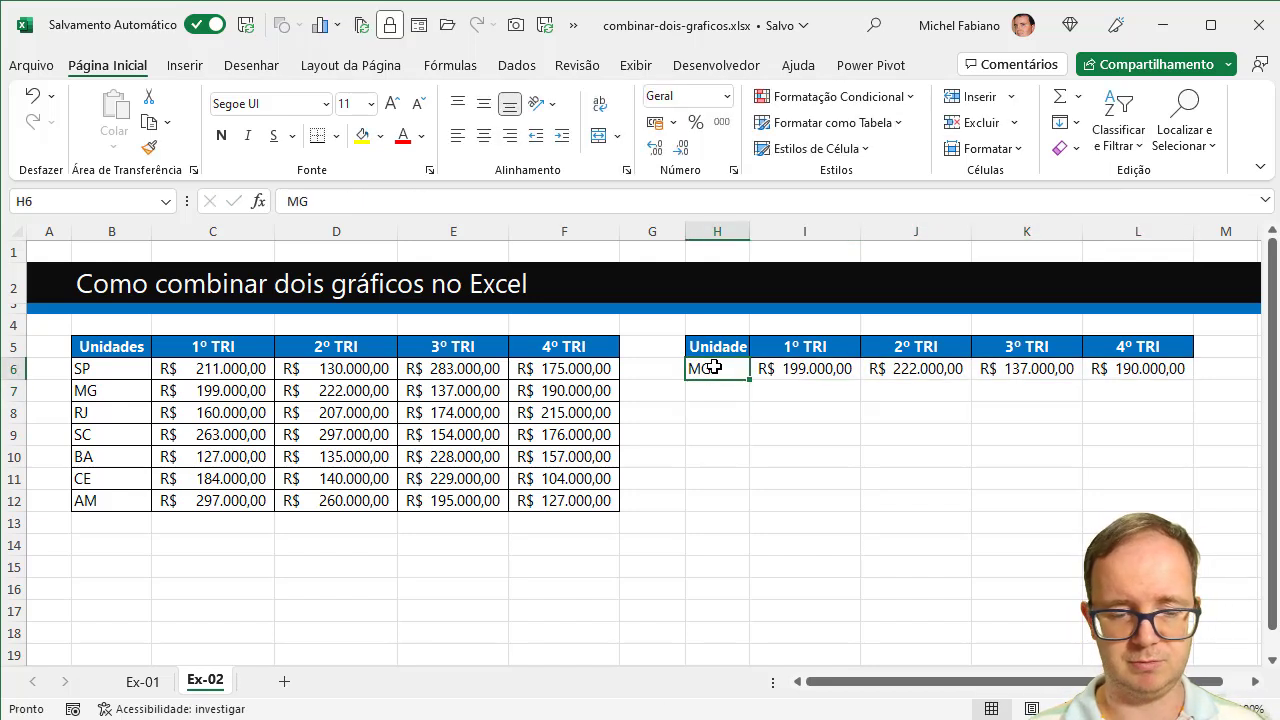
text(SC)
key(Return)
click(714, 367)
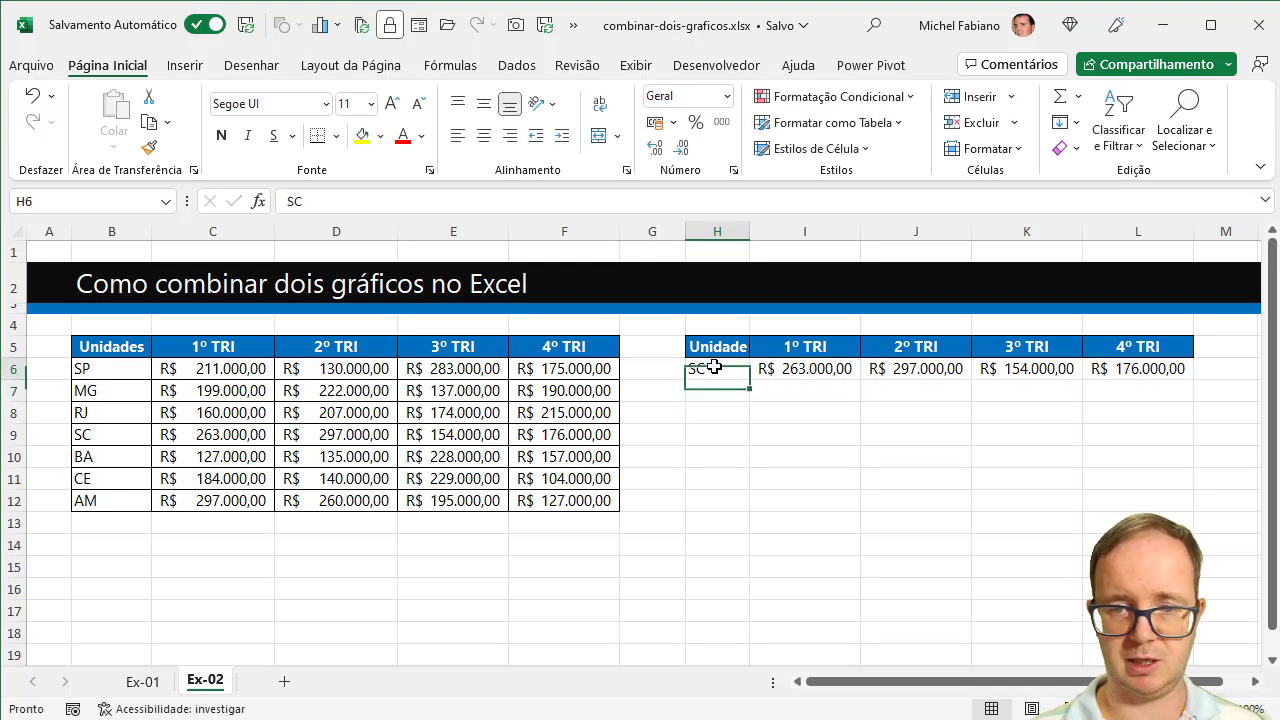
text(BA)
key(Return)
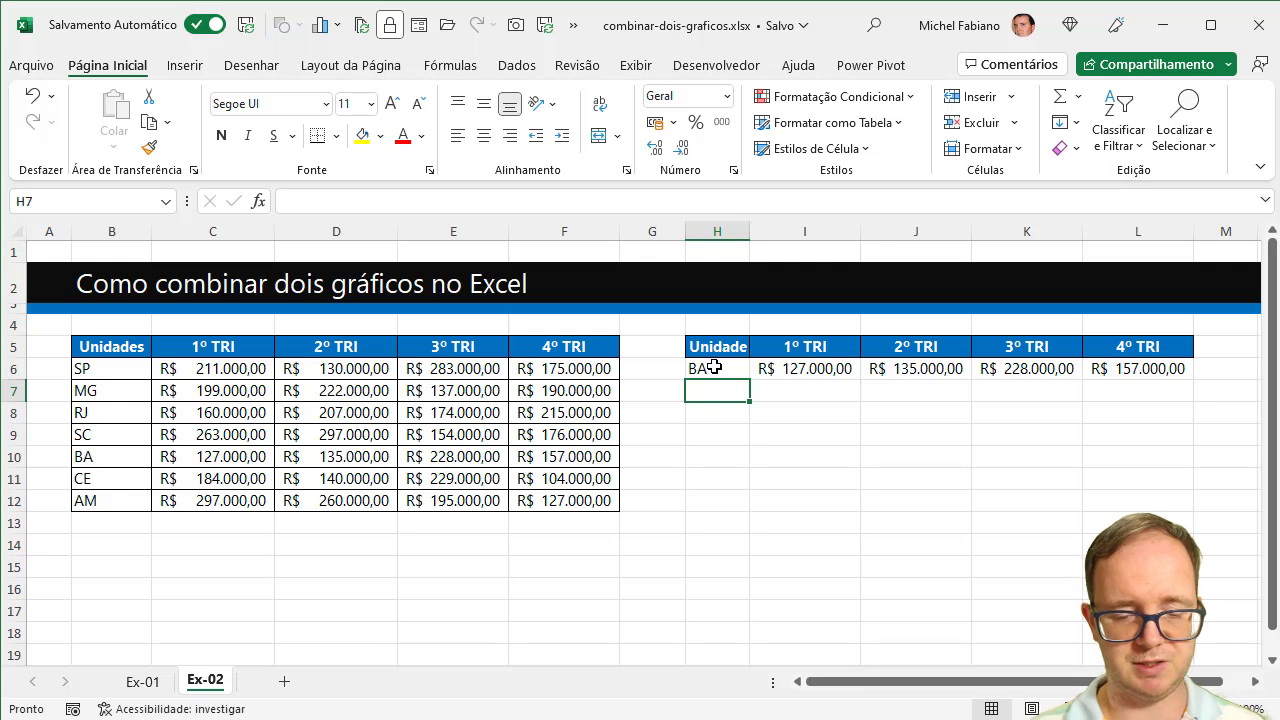
text(Med)
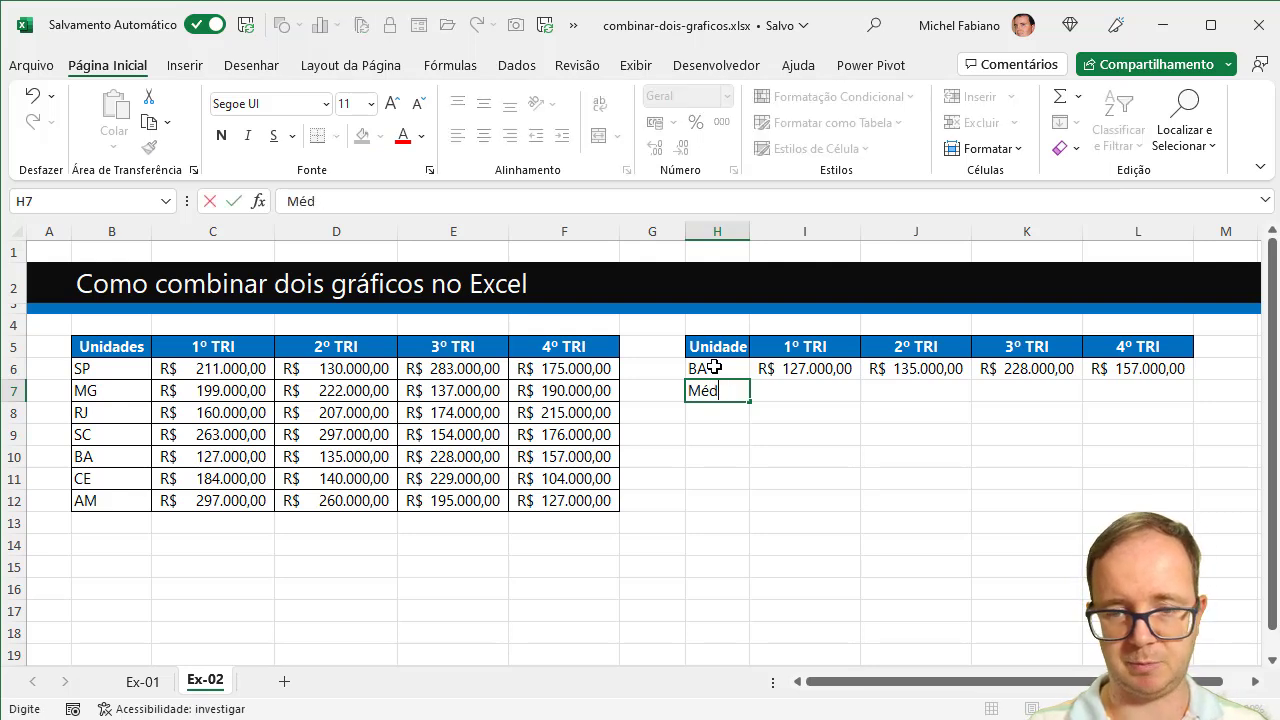
Label H7 'Média' and enter =MÉDIA($I$6:$L$6) in I7 as an absolute reference.
key(Tab)
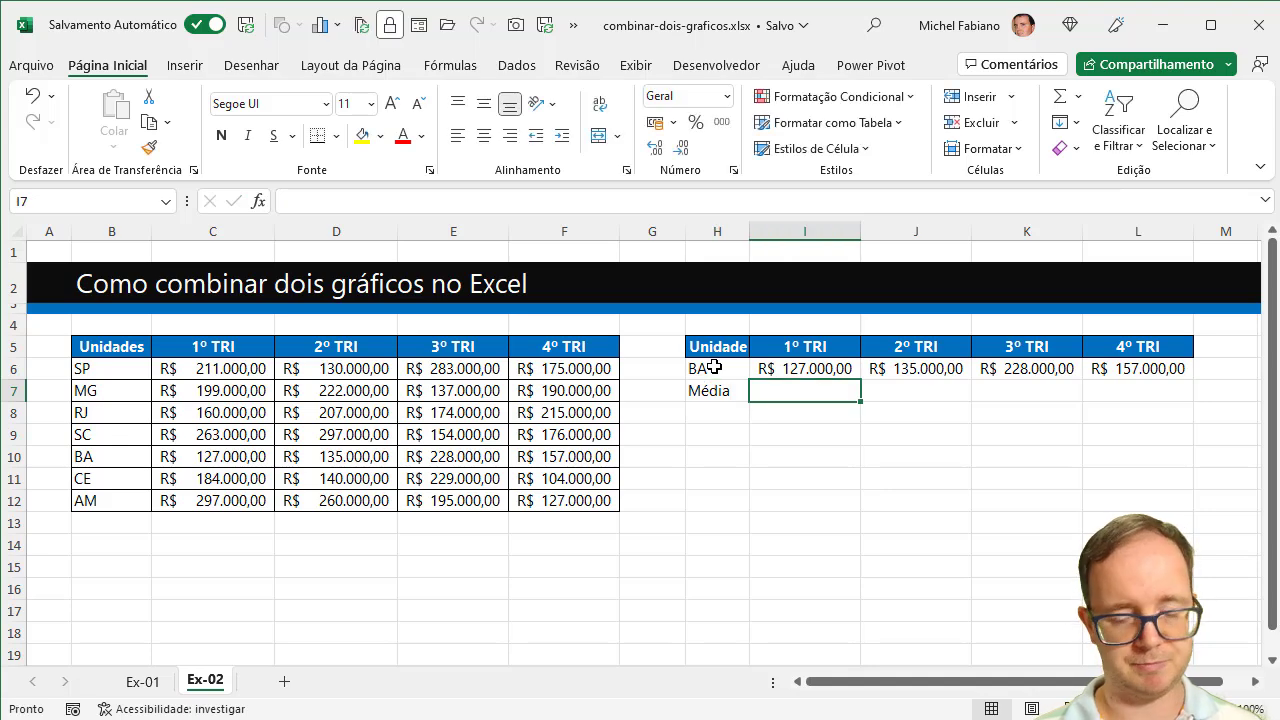
text(=média)
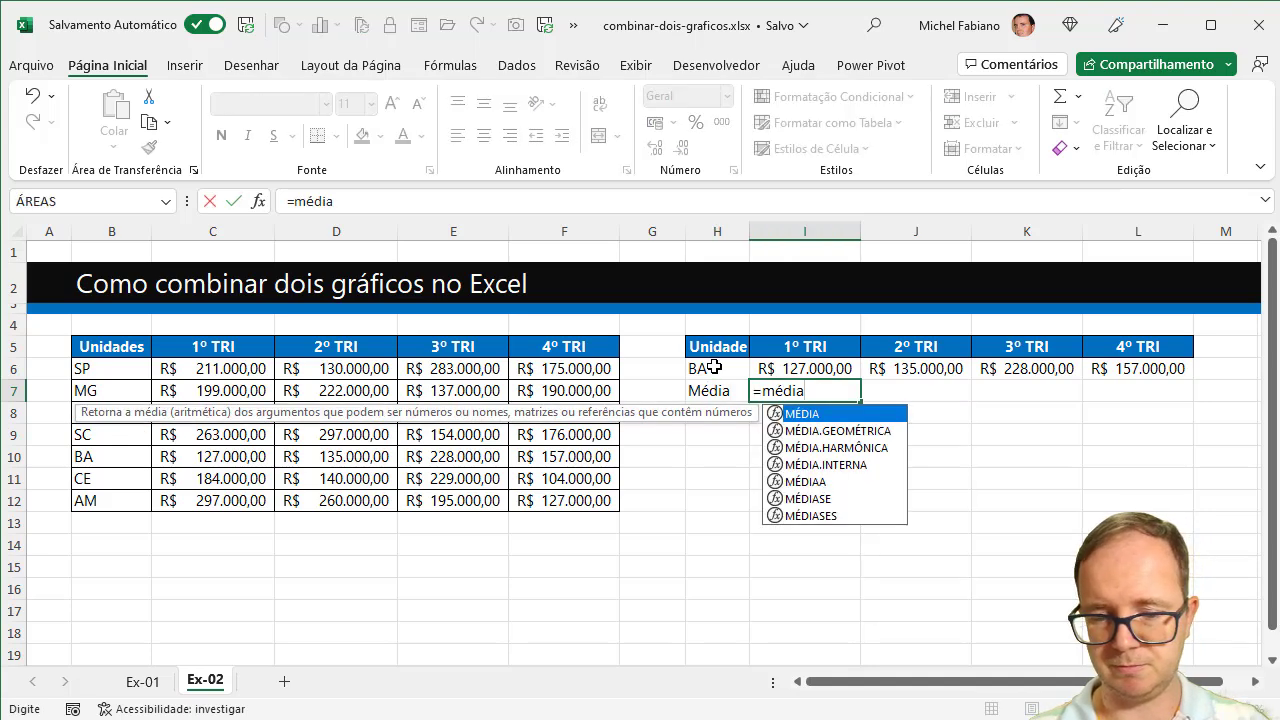
text(()
key(Up)
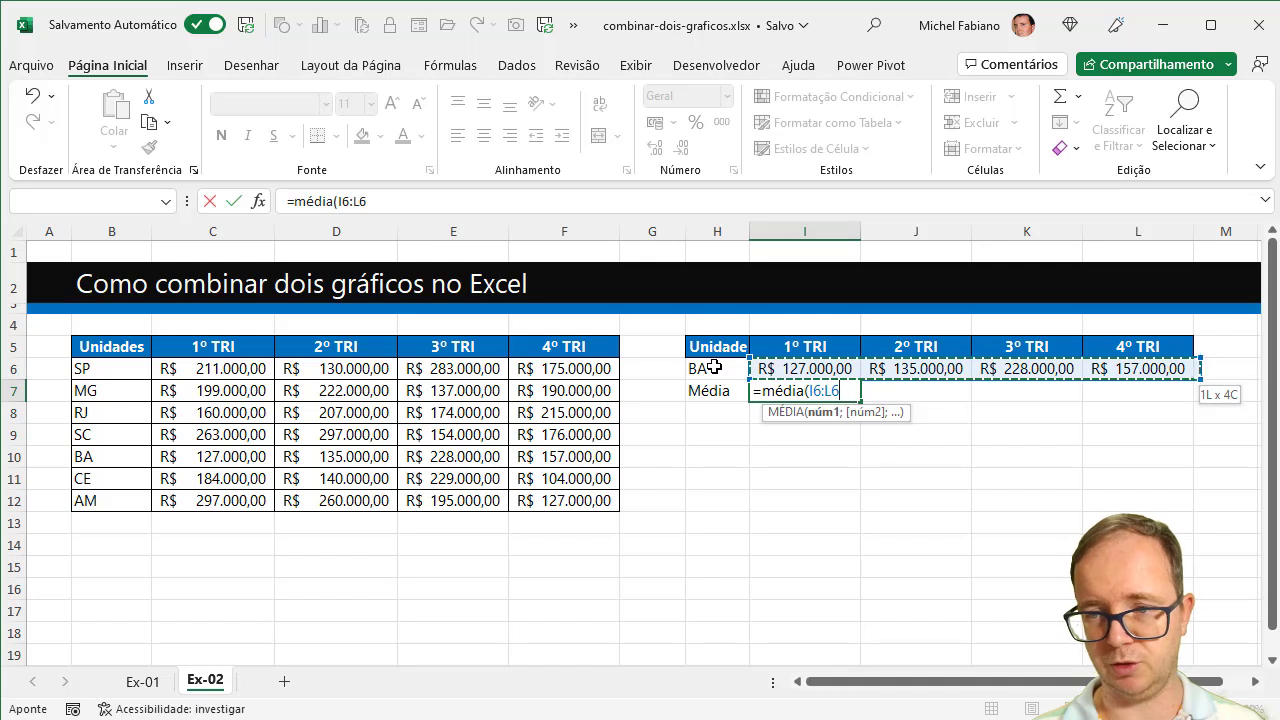
key(F4)
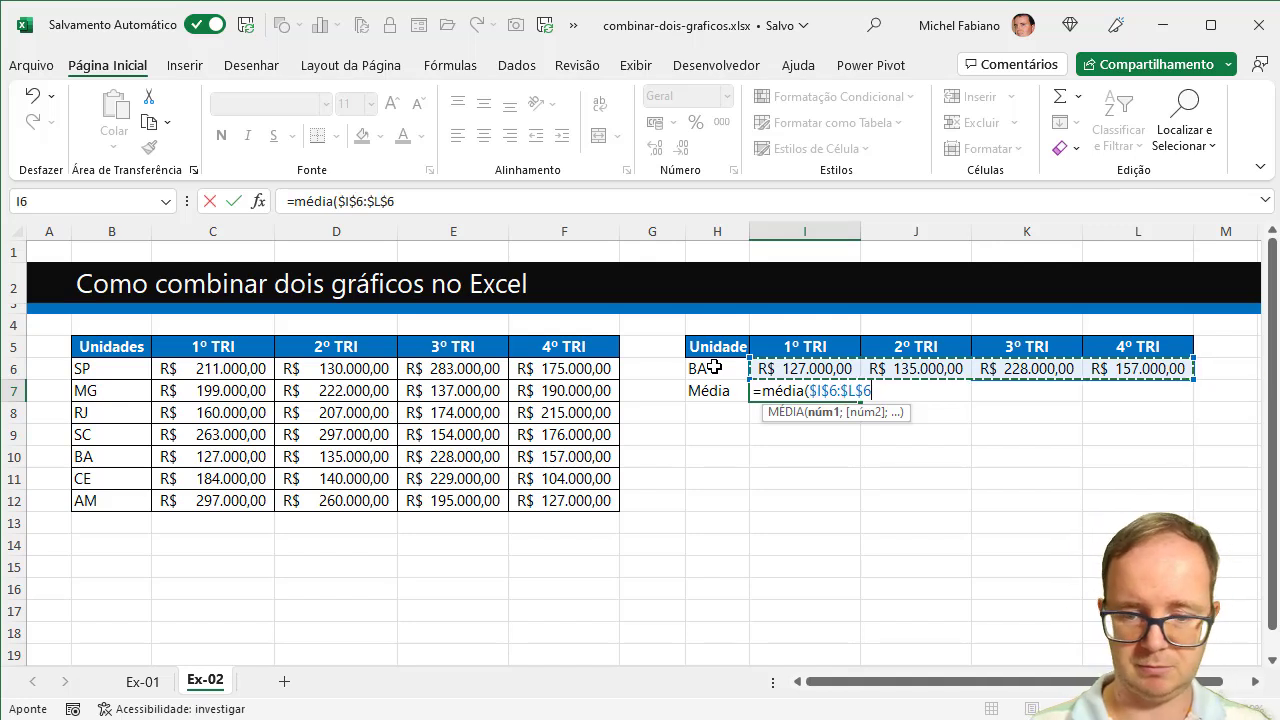
key(Return)
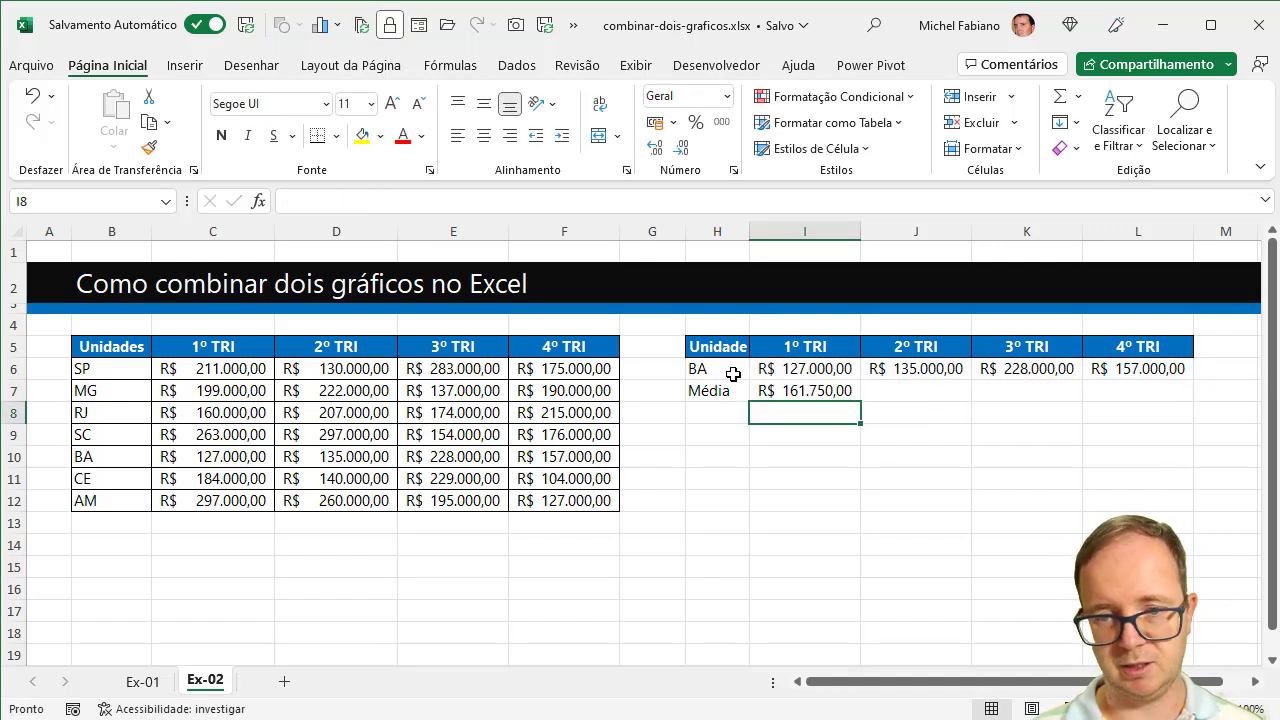
Fill the average formula across to L7 and select the H5:L7 table.
click(800, 393)
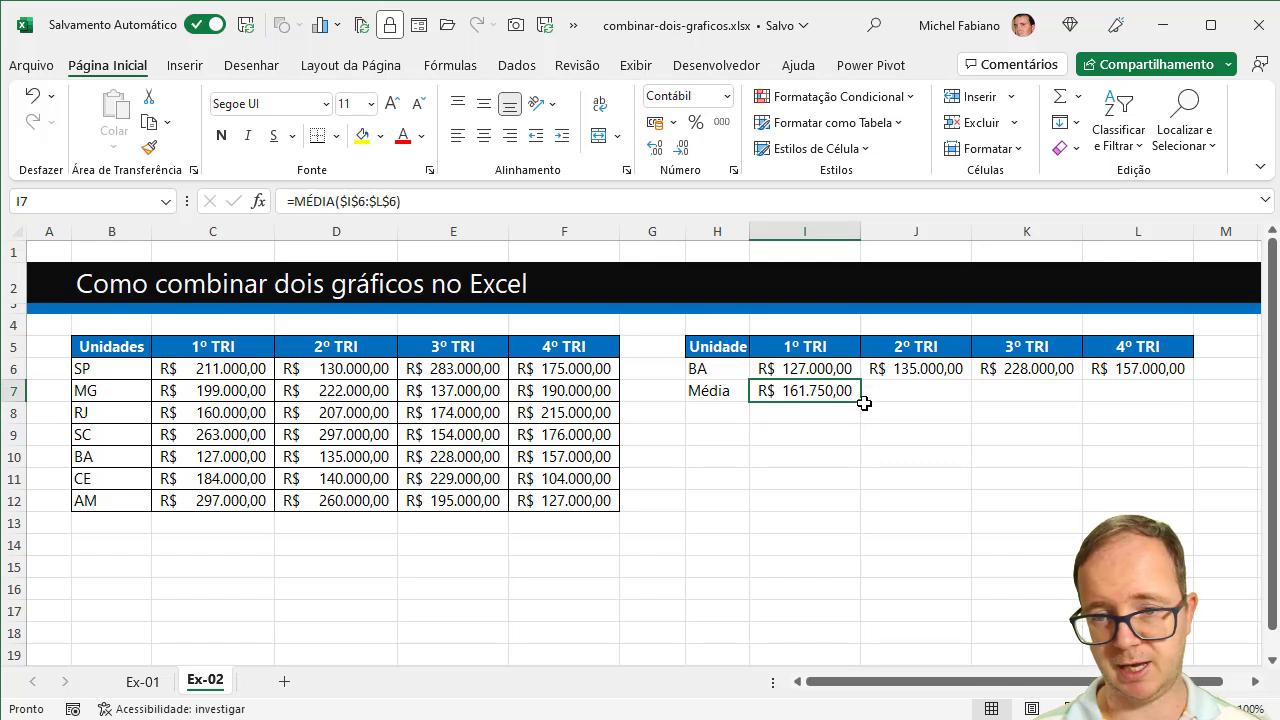
drag(864, 402, 1179, 405)
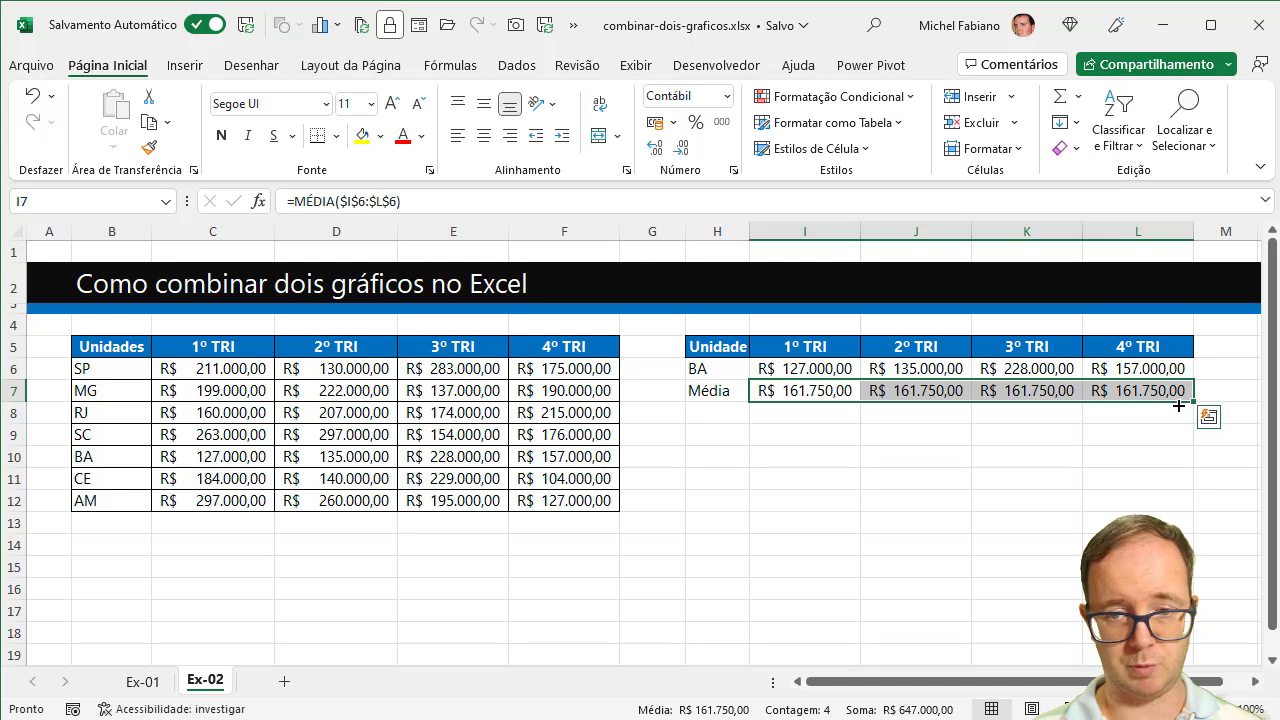
drag(729, 349, 1133, 388)
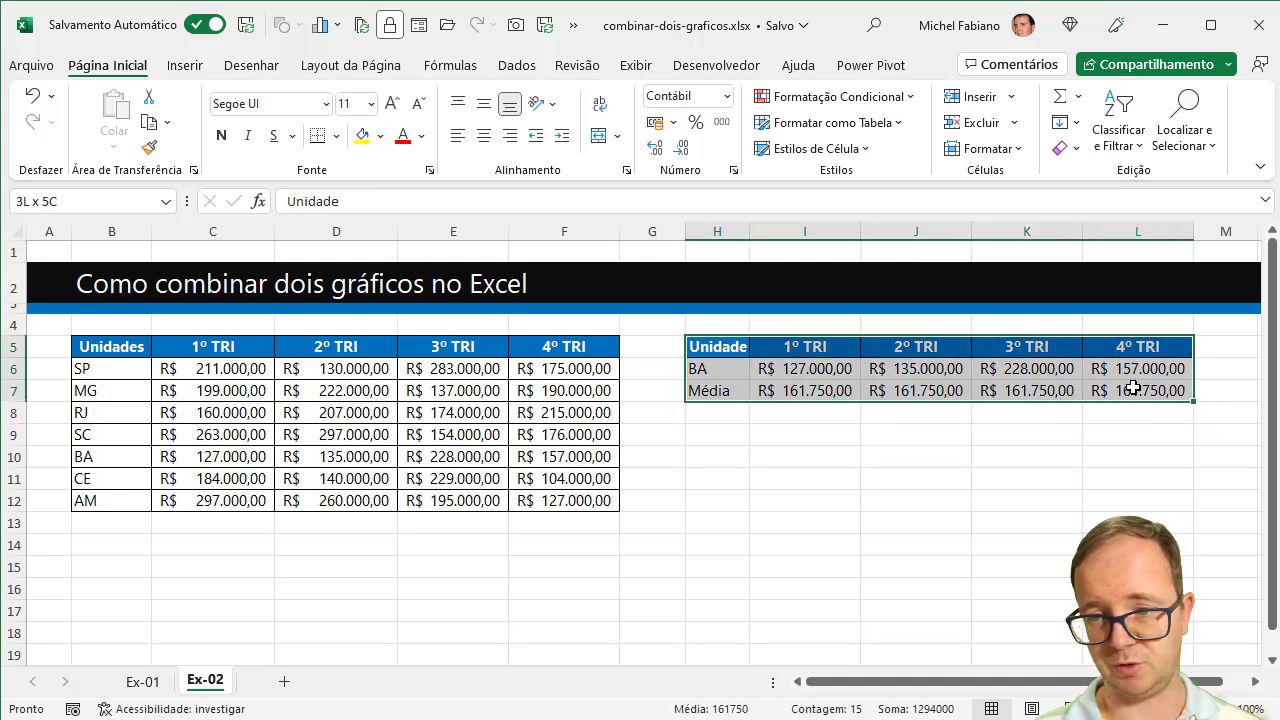
Insert a Coluna Agrupada chart of BA vs Média and move it left of the table.
click(185, 65)
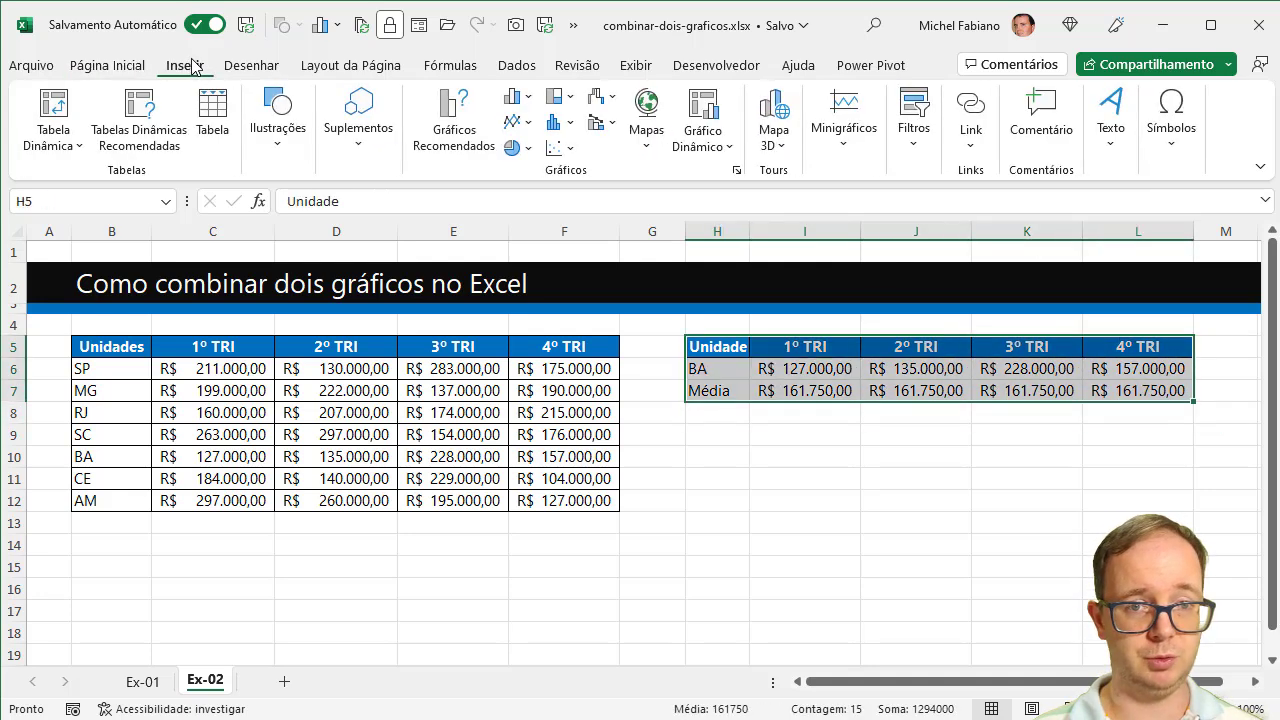
click(512, 96)
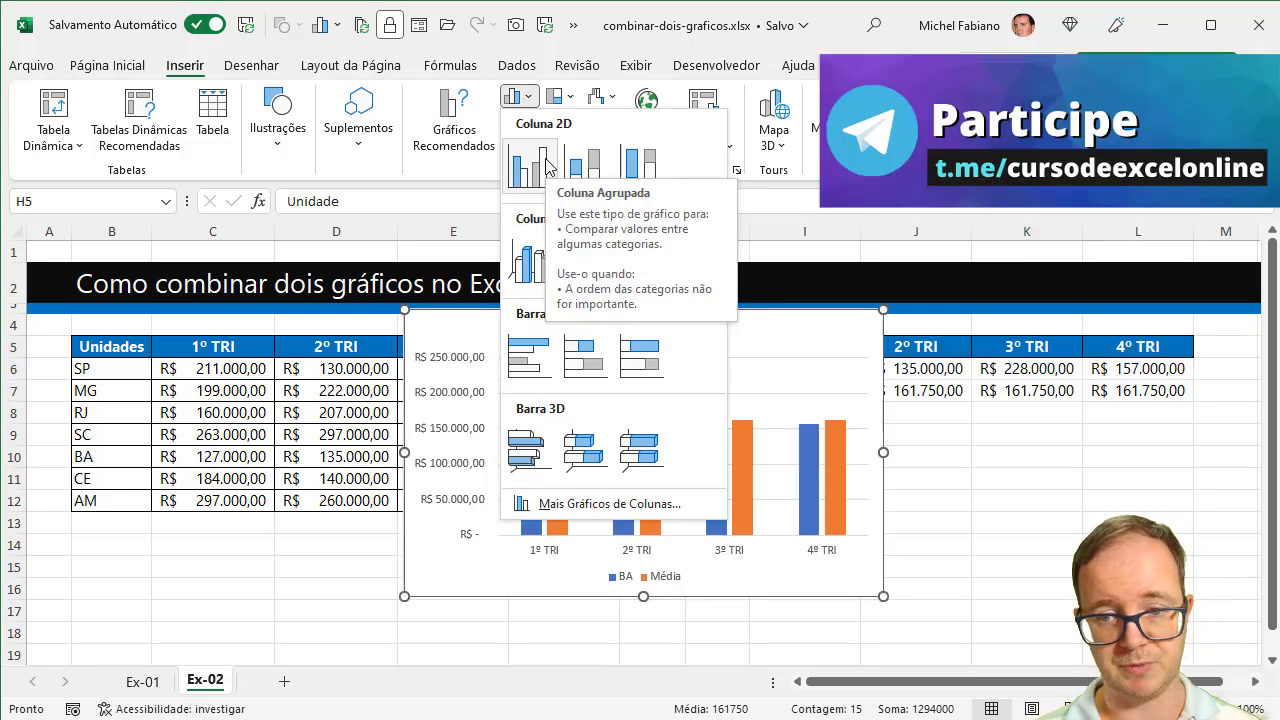
click(547, 167)
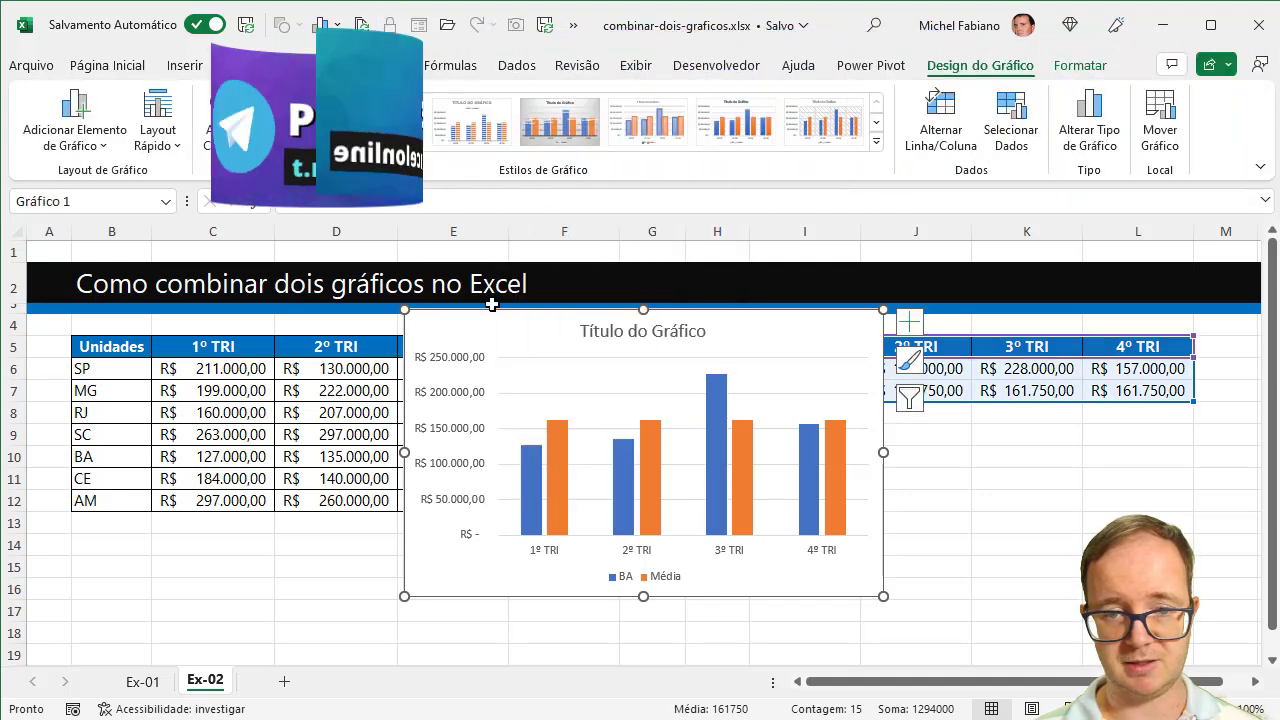
drag(507, 318, 290, 326)
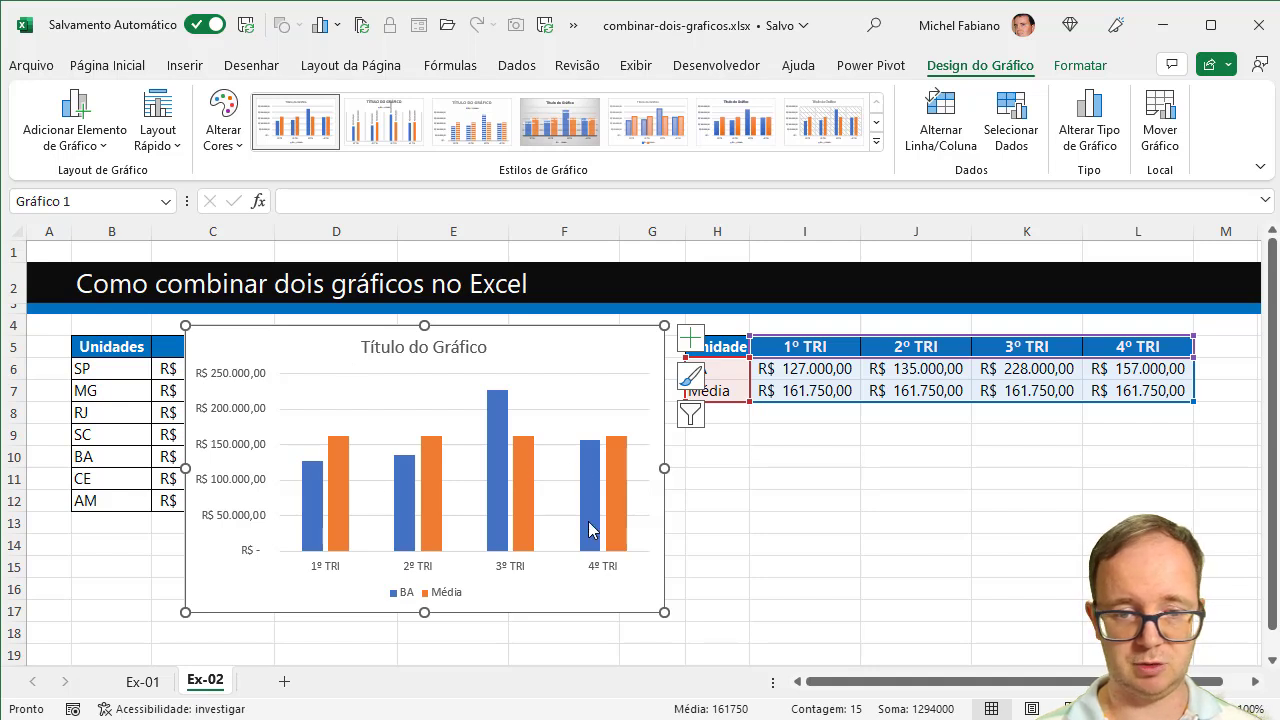
mouse_move(529, 512)
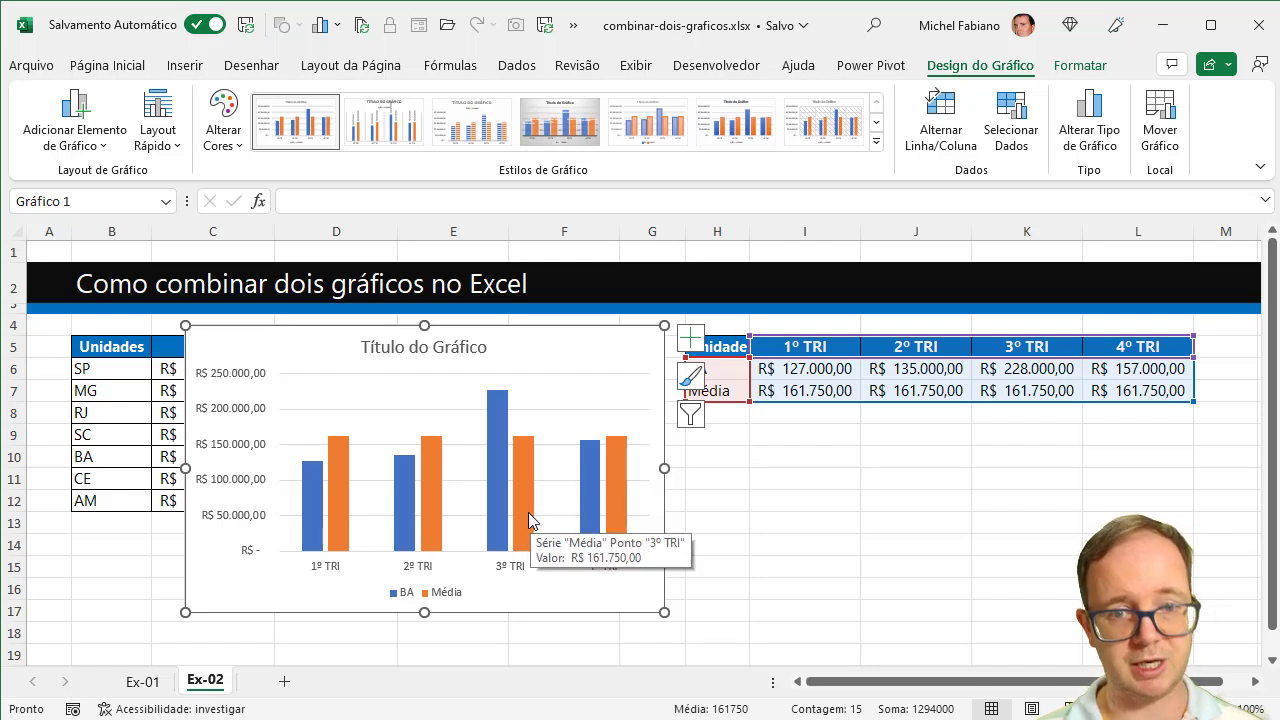
Change the chart to Combinação, with BA as clustered columns and Média as a line.
click(1095, 116)
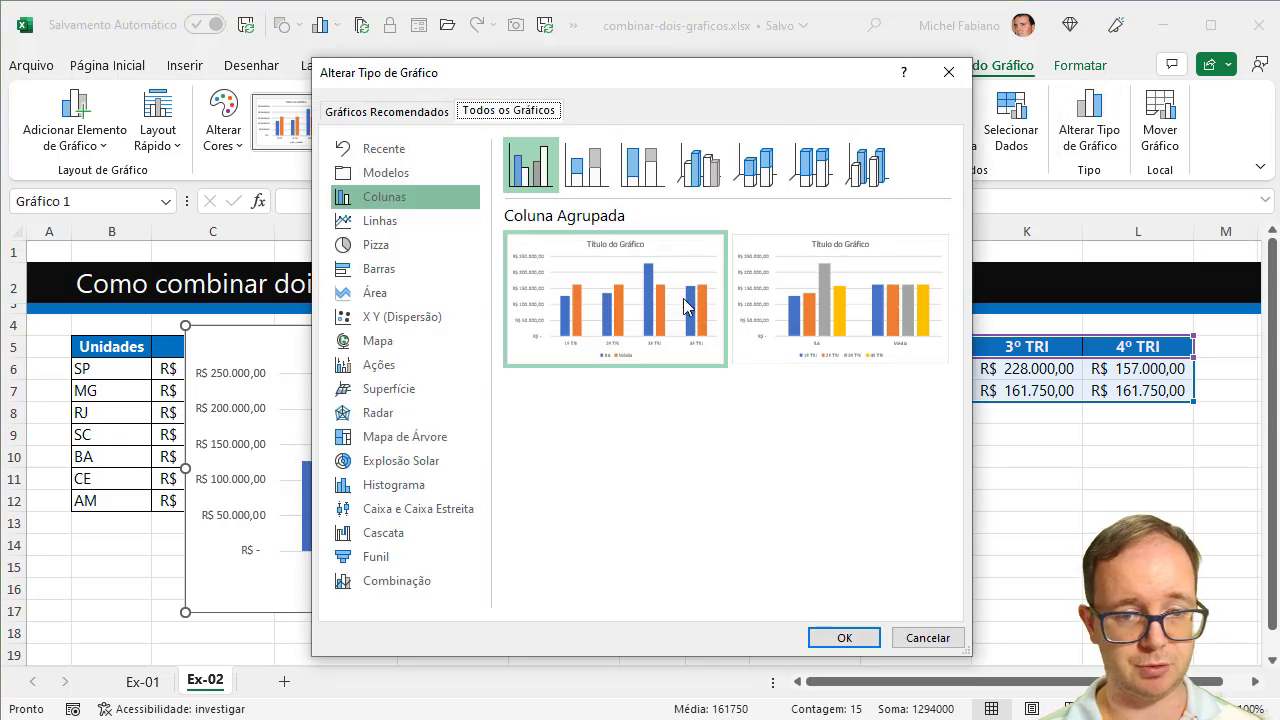
click(399, 580)
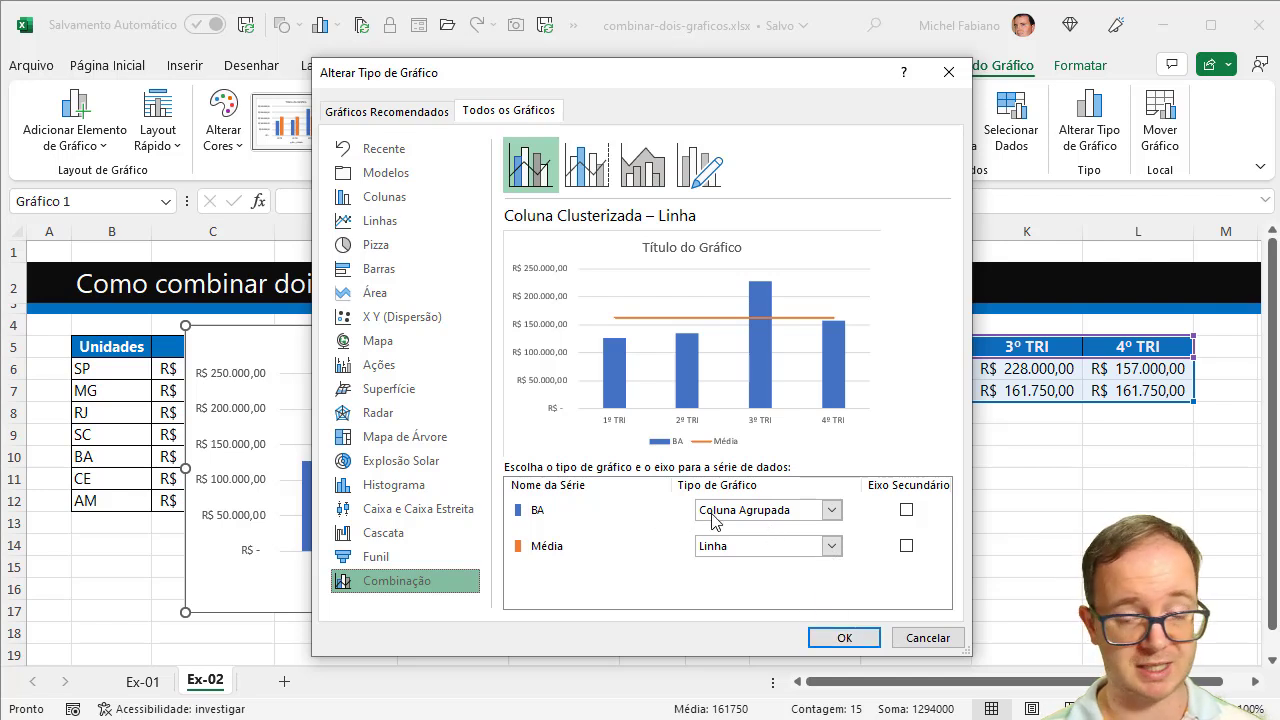
click(850, 638)
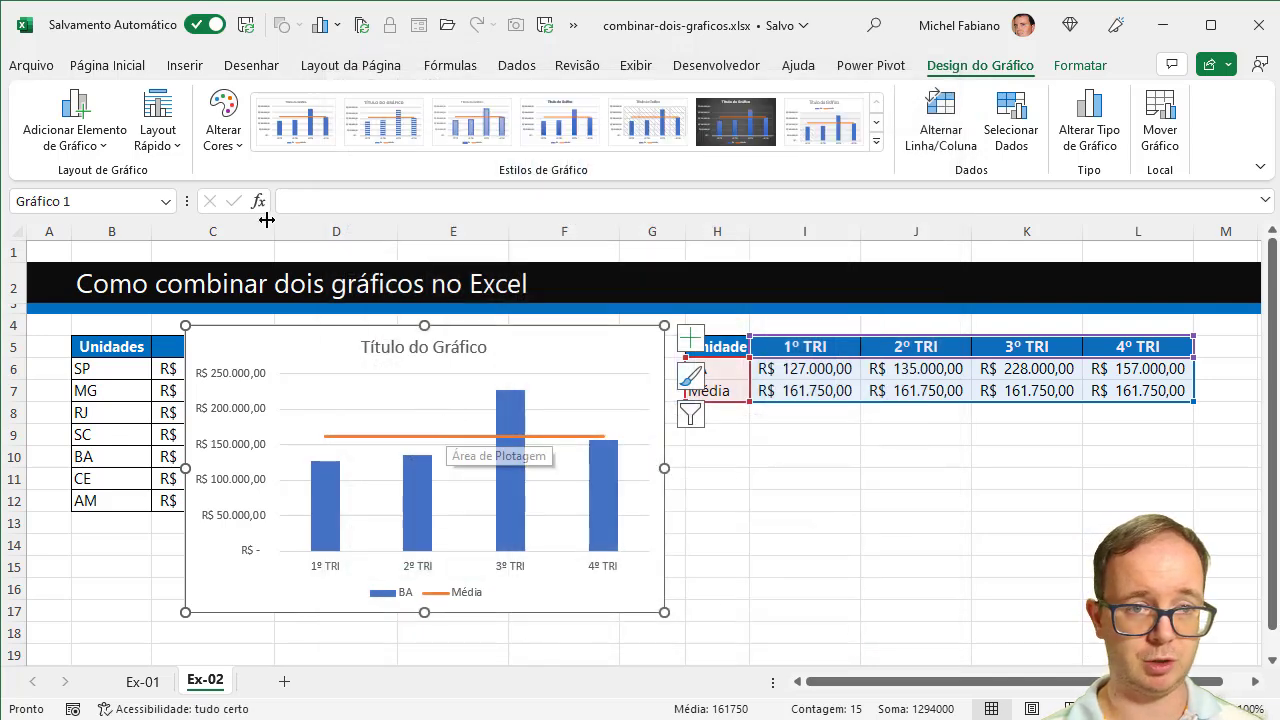
Apply Layout Rápido 2 and delete the Média line's data labels.
click(157, 130)
click(228, 188)
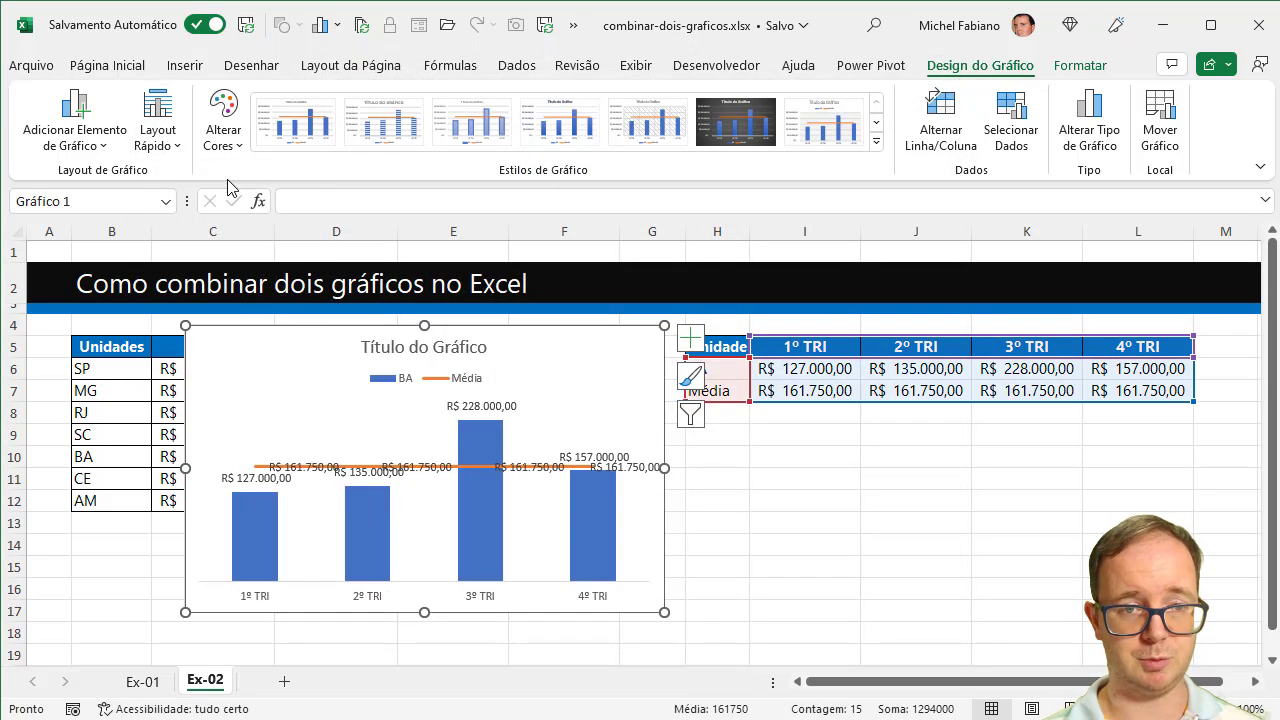
click(300, 465)
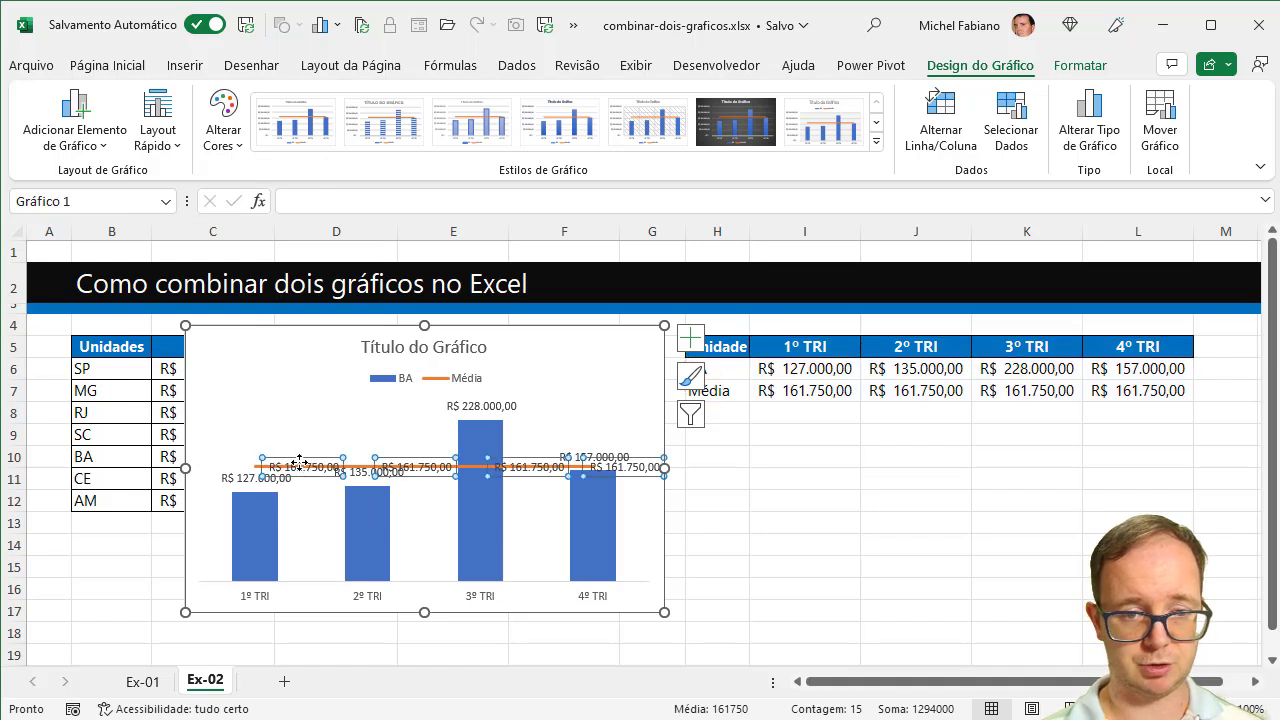
key(Delete)
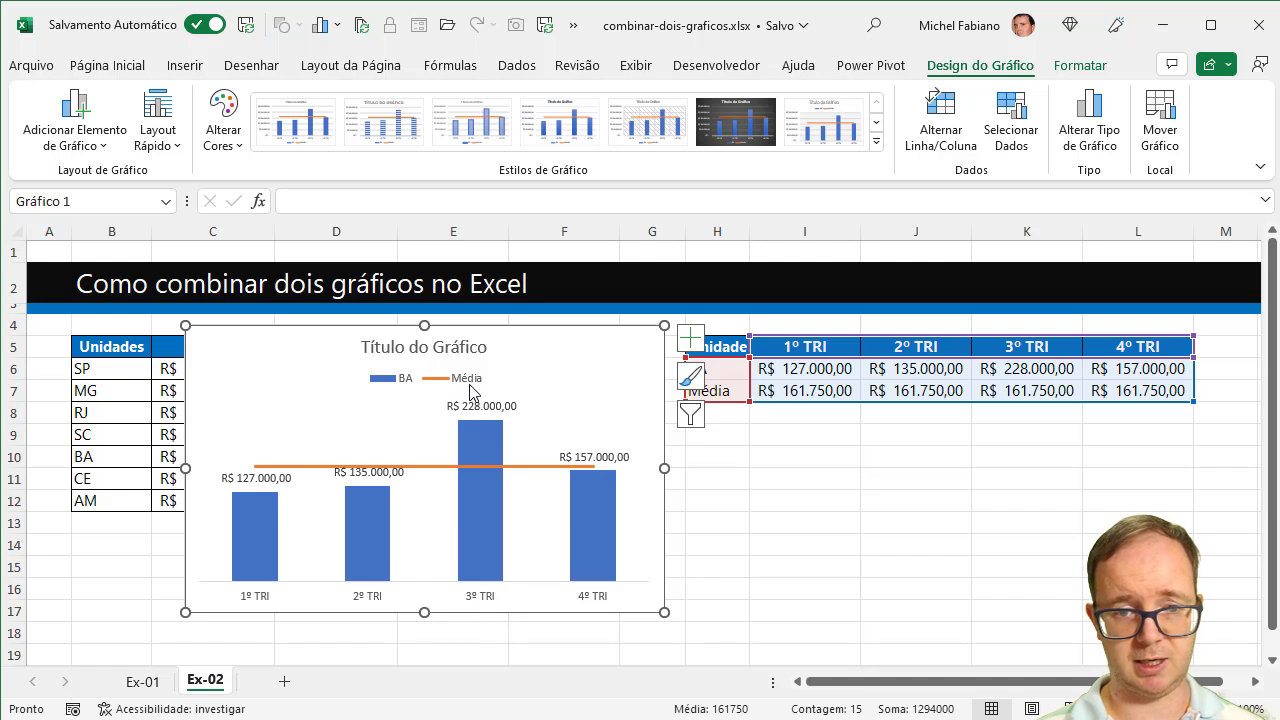
Move the chart title to the top-left and the legend to the top-right.
click(455, 355)
drag(455, 355, 305, 362)
click(455, 387)
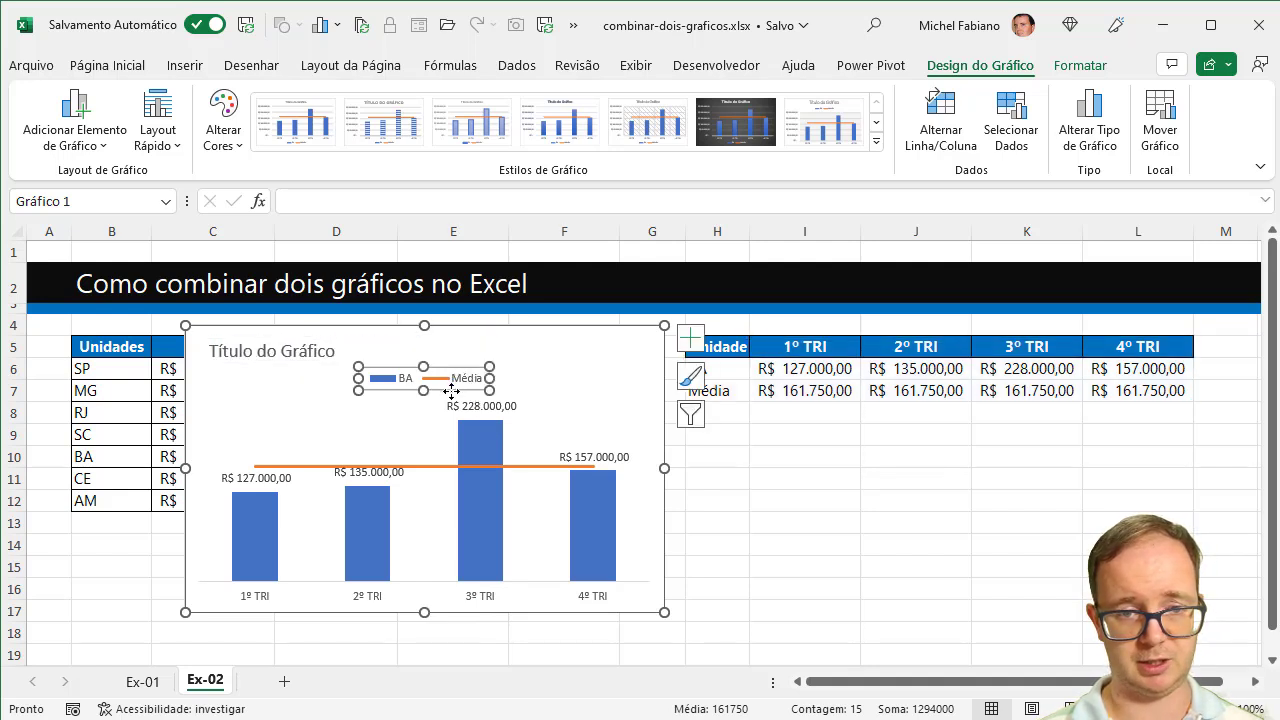
drag(452, 391, 607, 365)
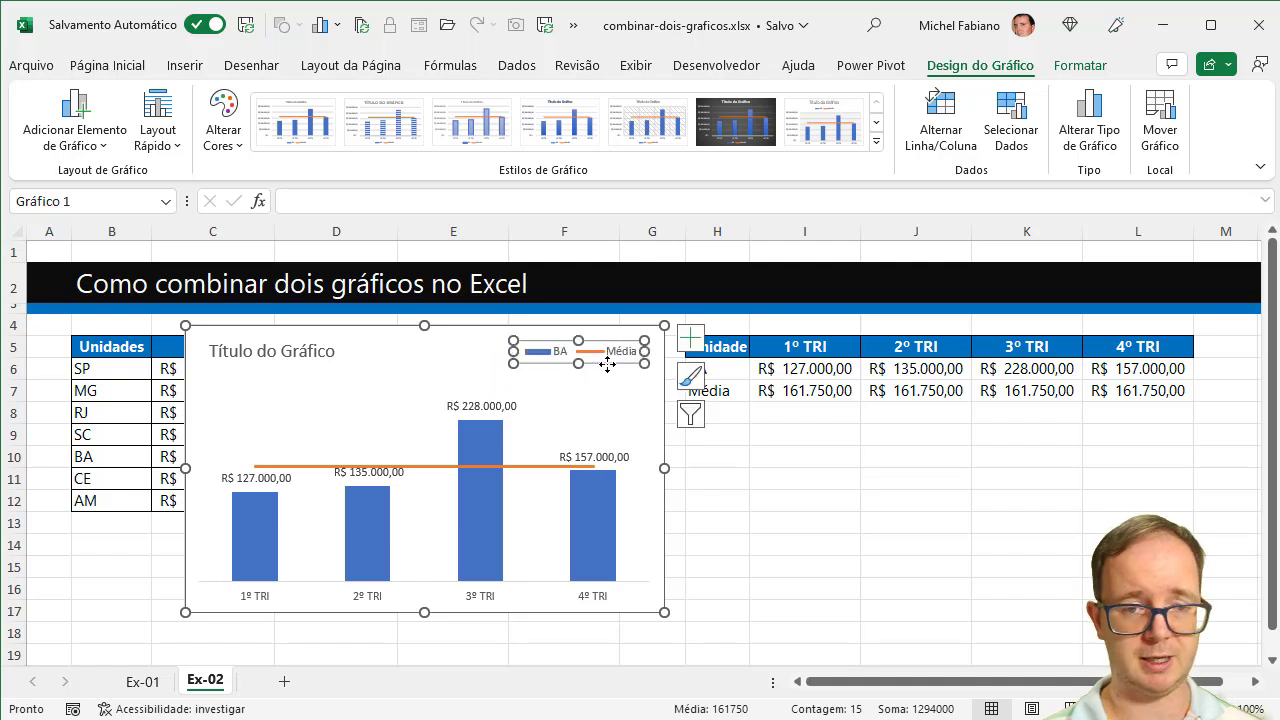
Make the chart wider and shorter, then move it down below the H5:L7 table.
drag(537, 325, 1027, 346)
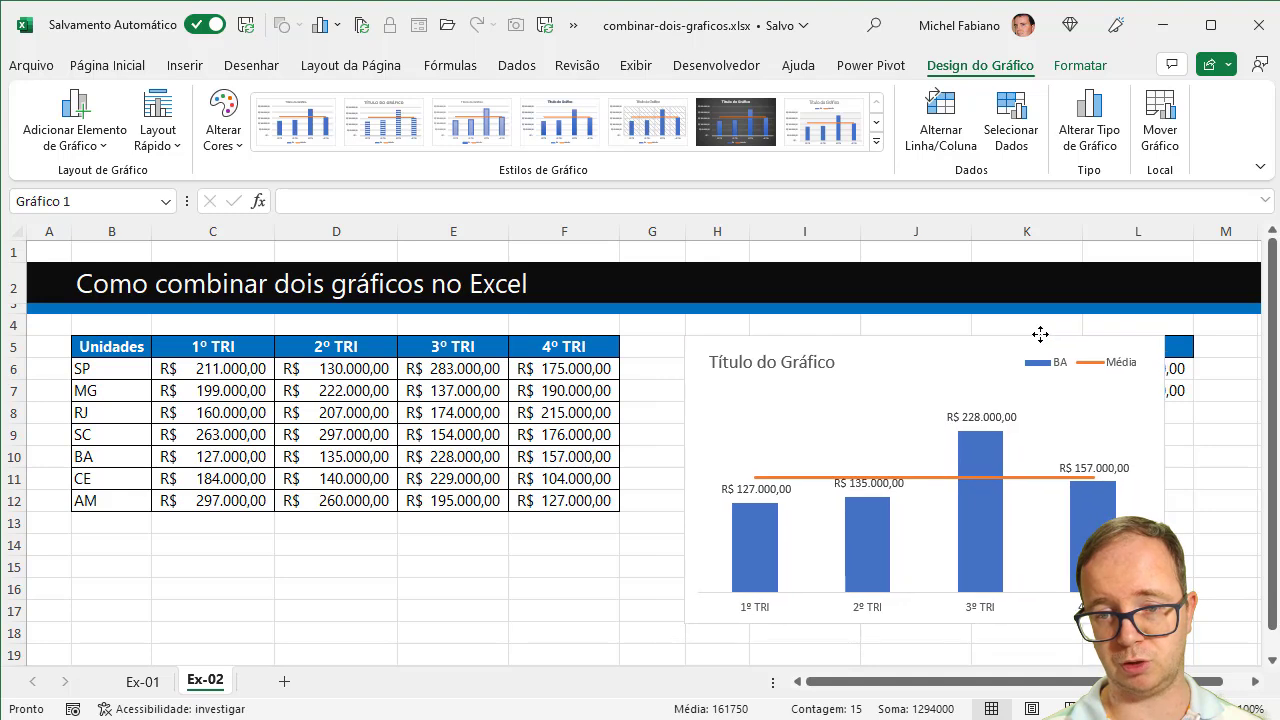
drag(1027, 346, 1040, 334)
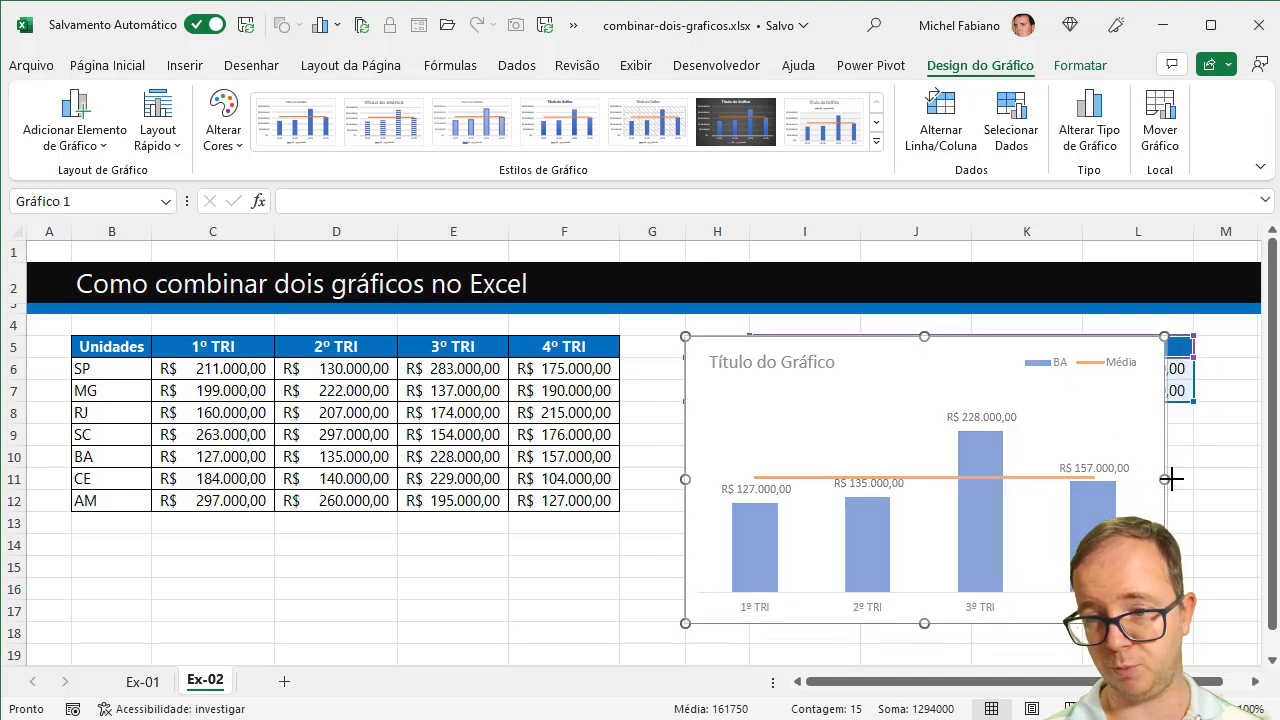
drag(1165, 480, 1192, 478)
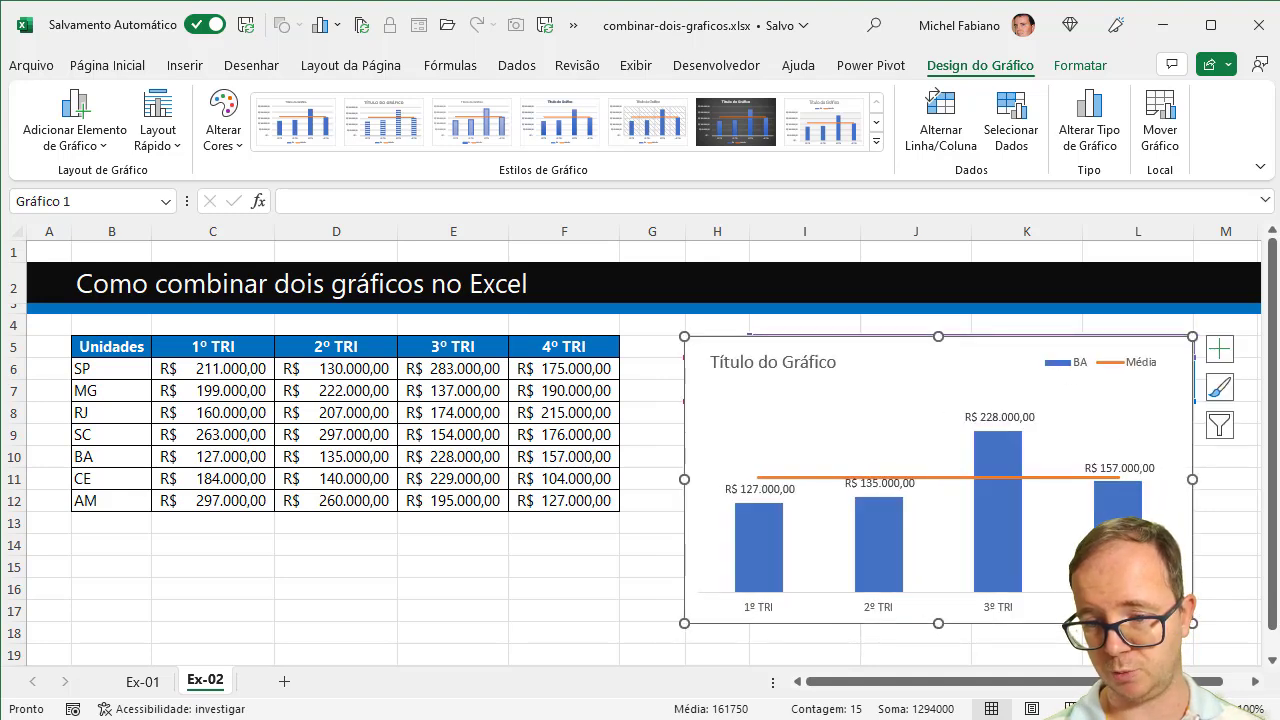
ctrl+scroll(990, 683, down, 2)
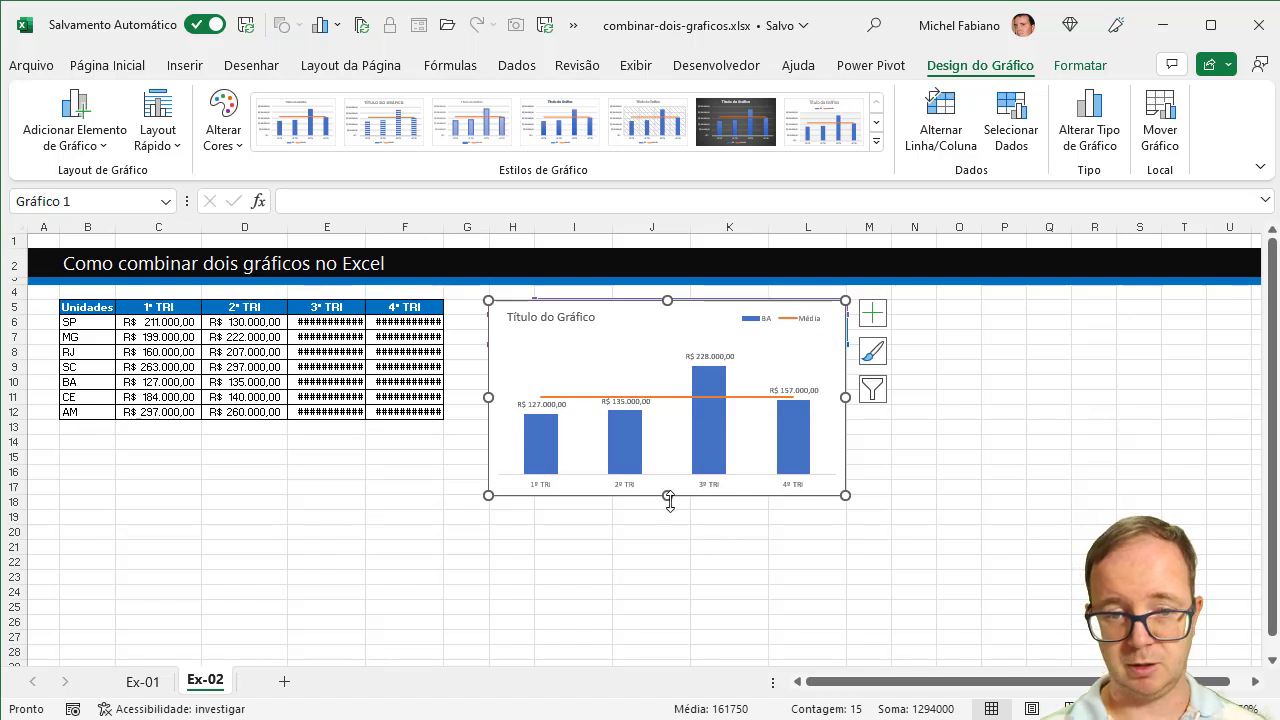
drag(669, 497, 668, 463)
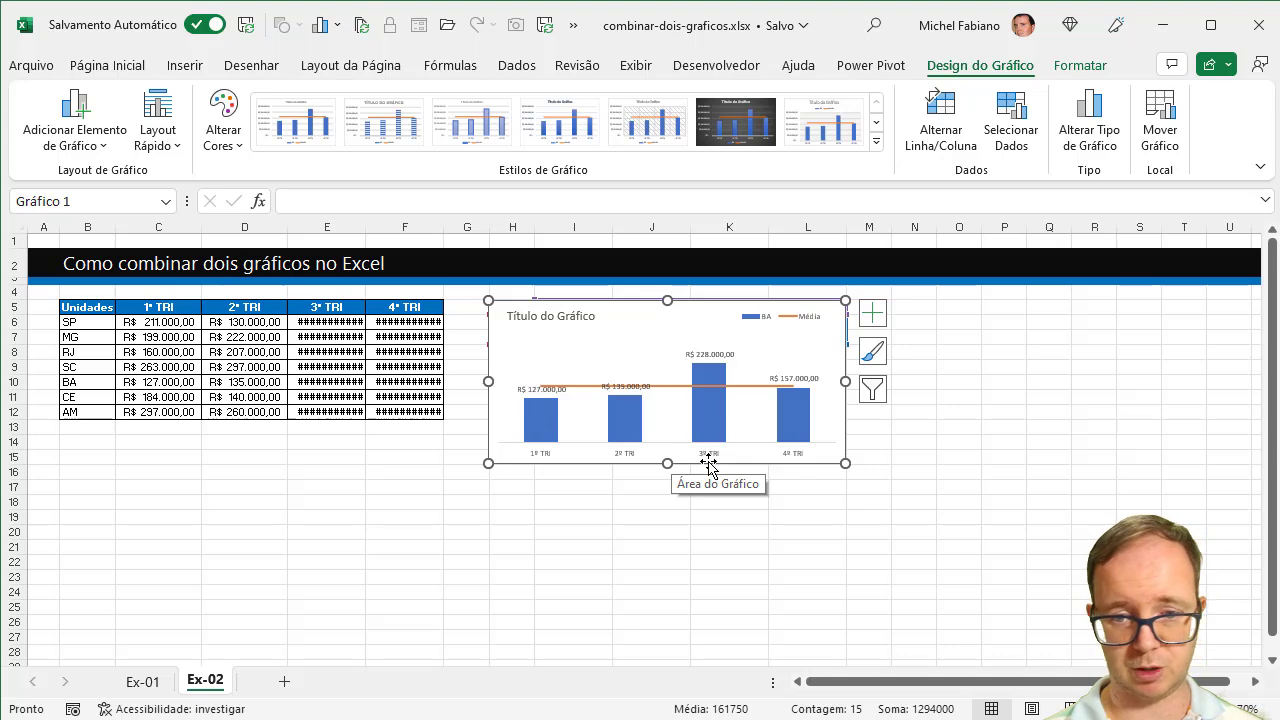
drag(709, 465, 710, 563)
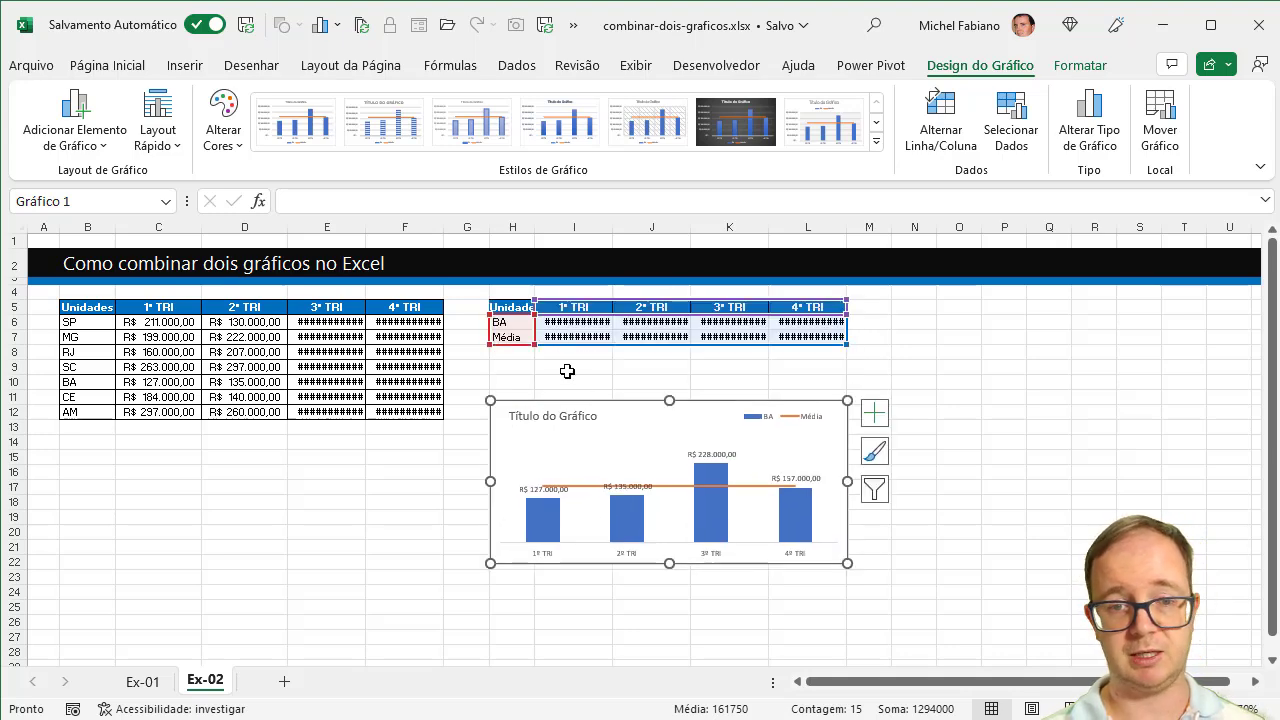
Draw a Caixa de Combinação form control near column N and open its Formatar controle settings.
click(579, 386)
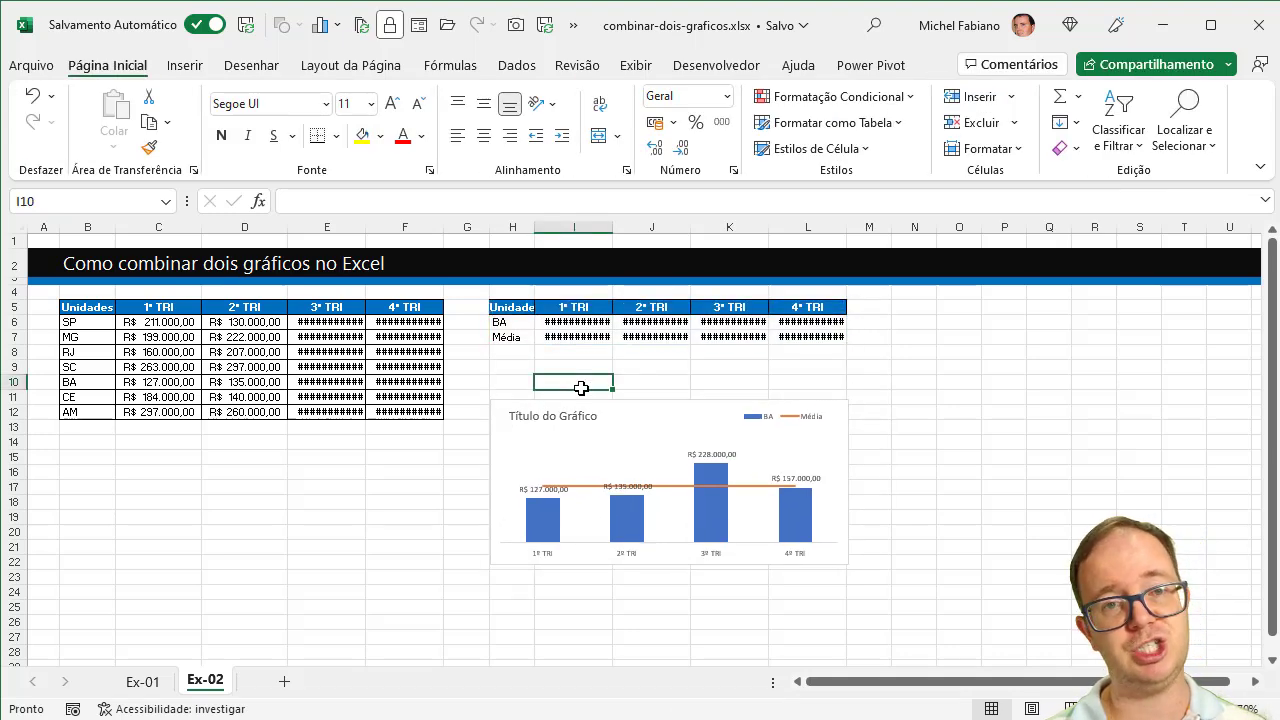
click(512, 322)
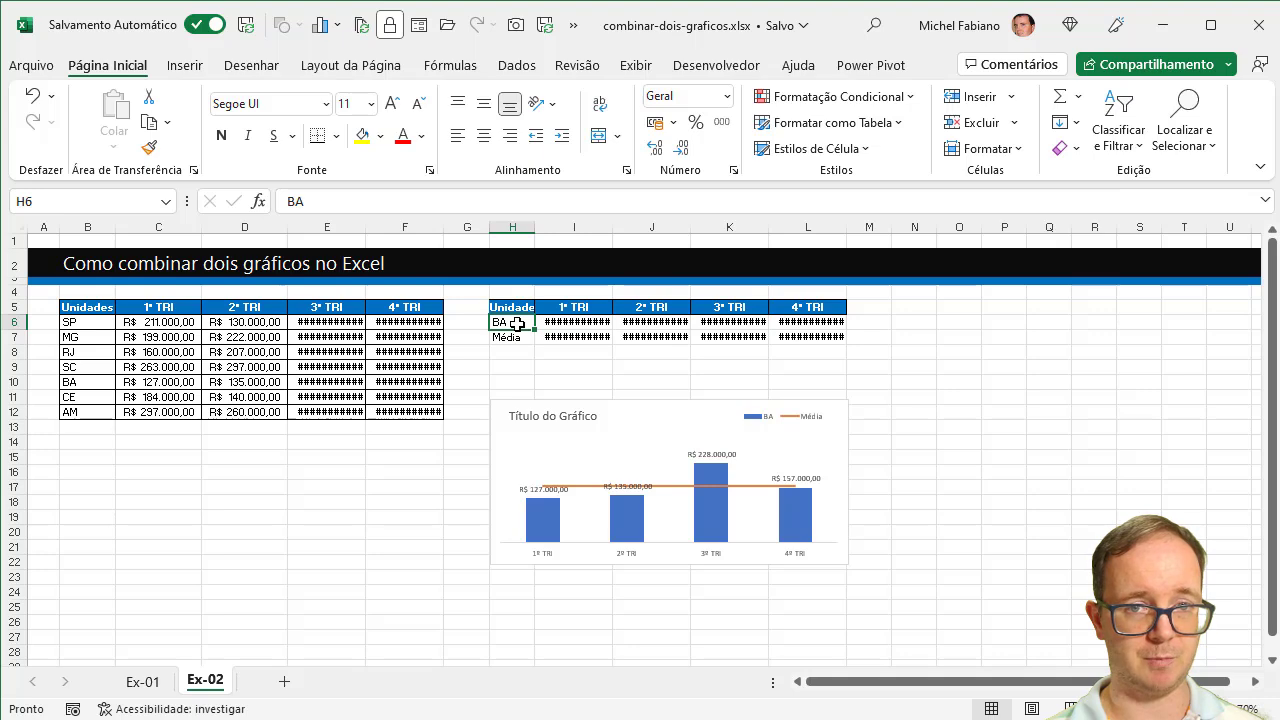
click(714, 68)
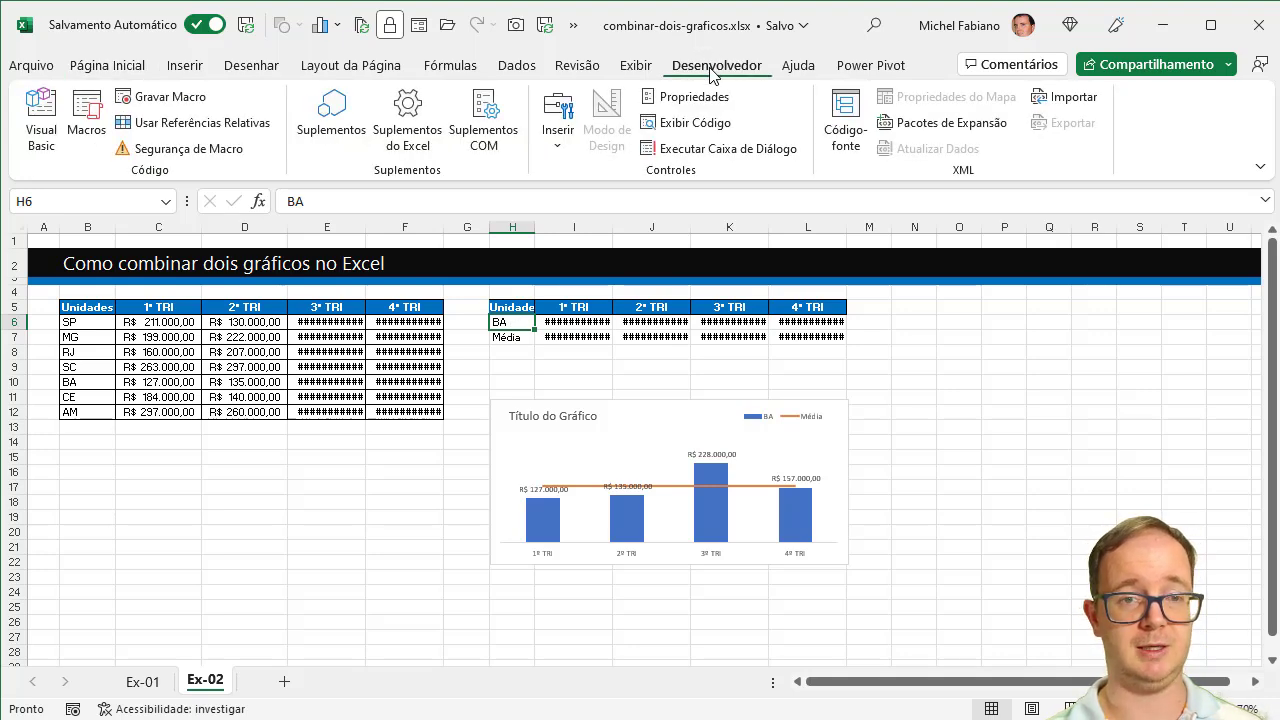
click(560, 148)
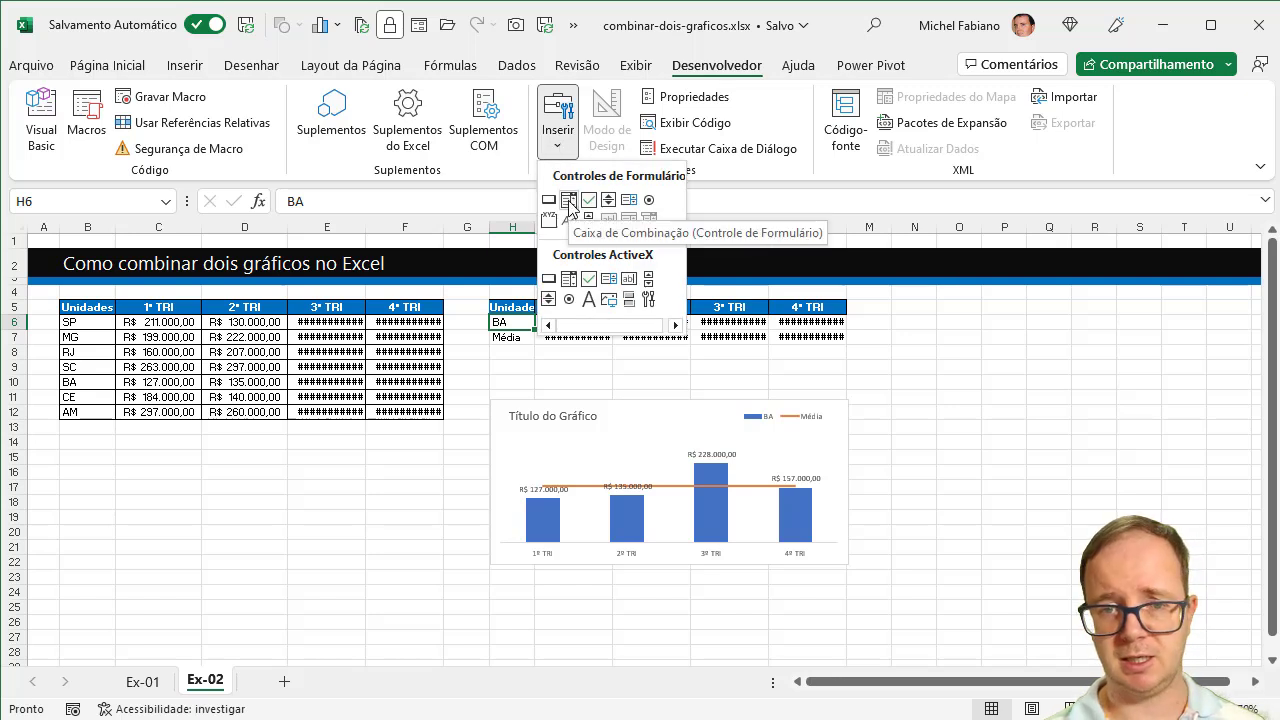
click(568, 200)
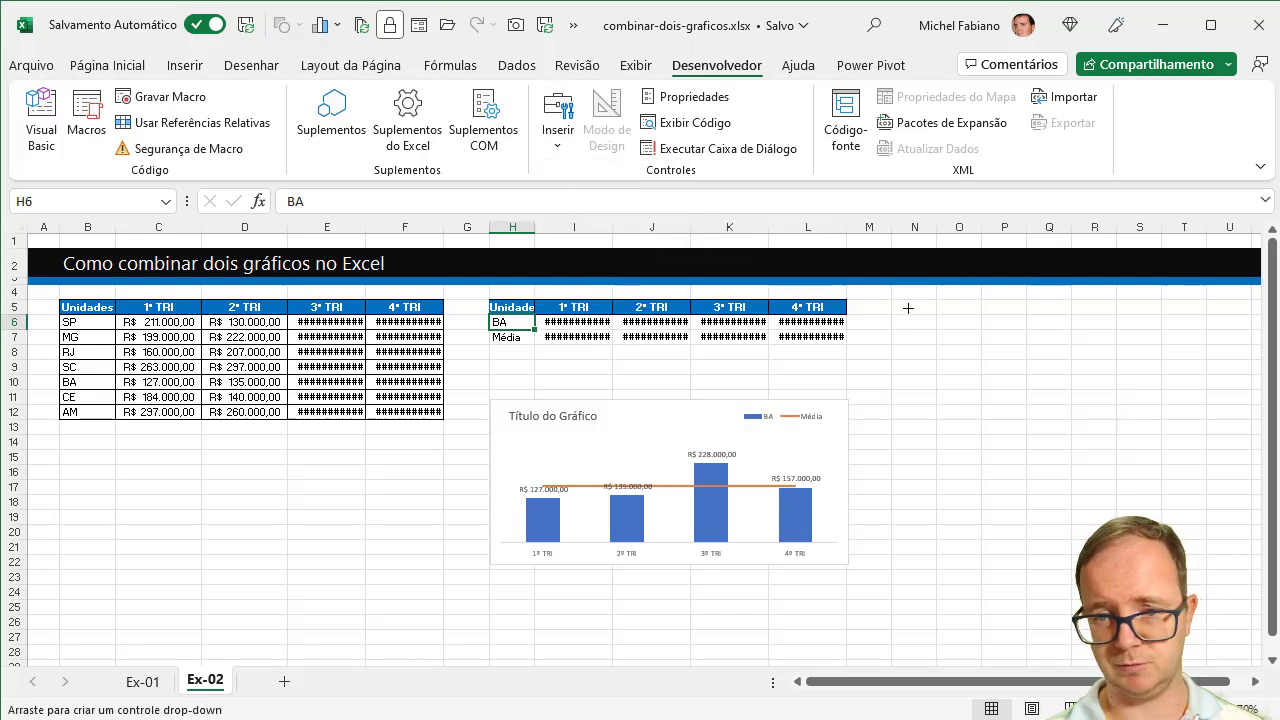
drag(908, 308, 908, 308)
drag(992, 324, 965, 324)
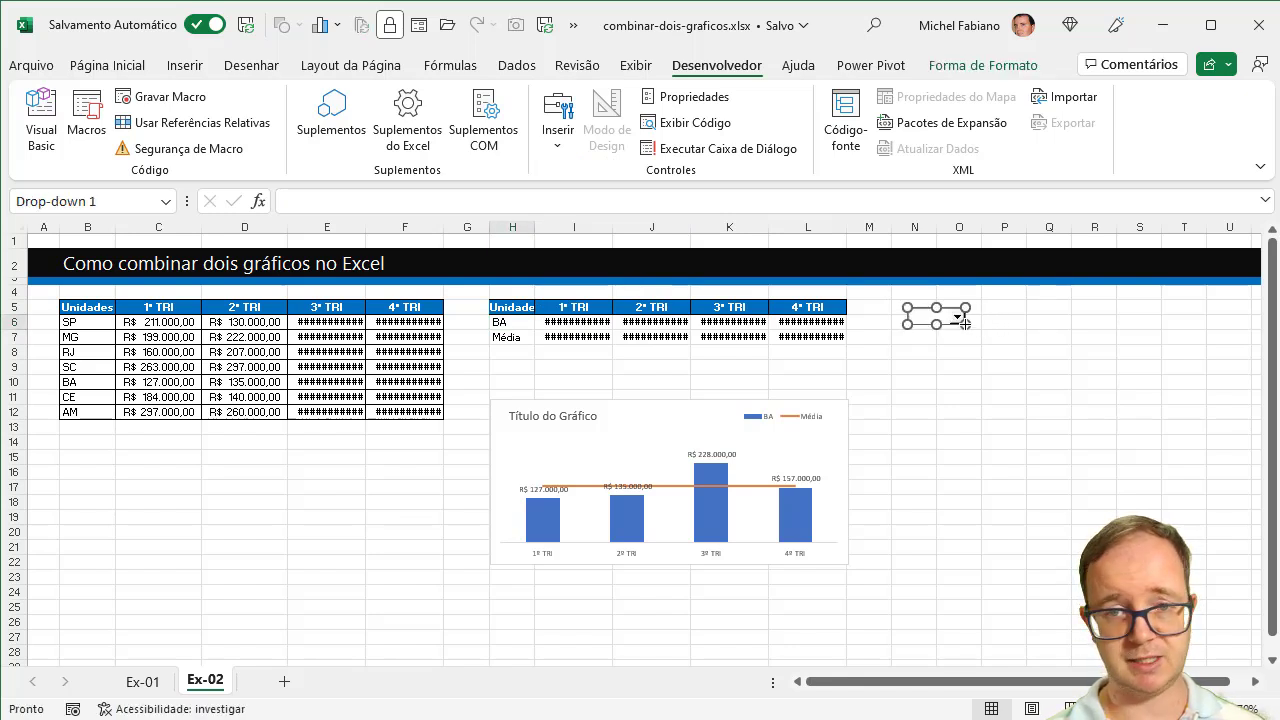
click(710, 100)
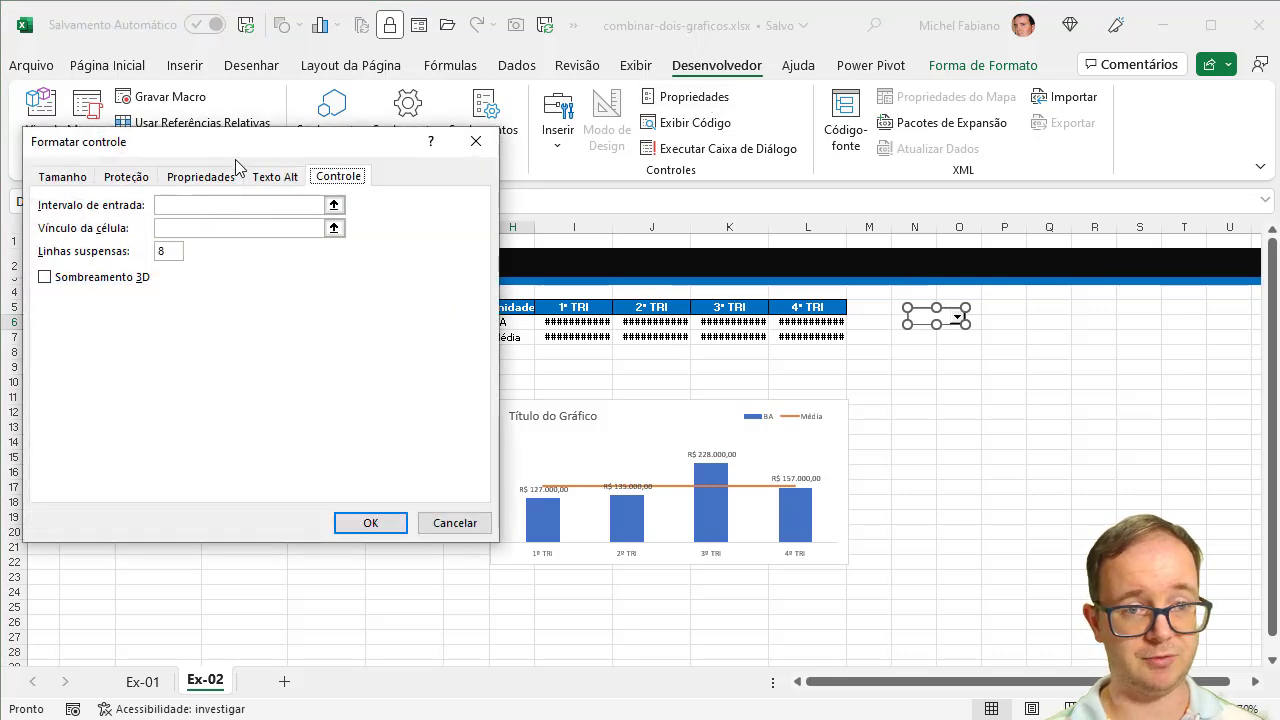
Set the drop-down's input range to $B$6:$B$12 and its cell link to $M$5.
drag(252, 142, 528, 109)
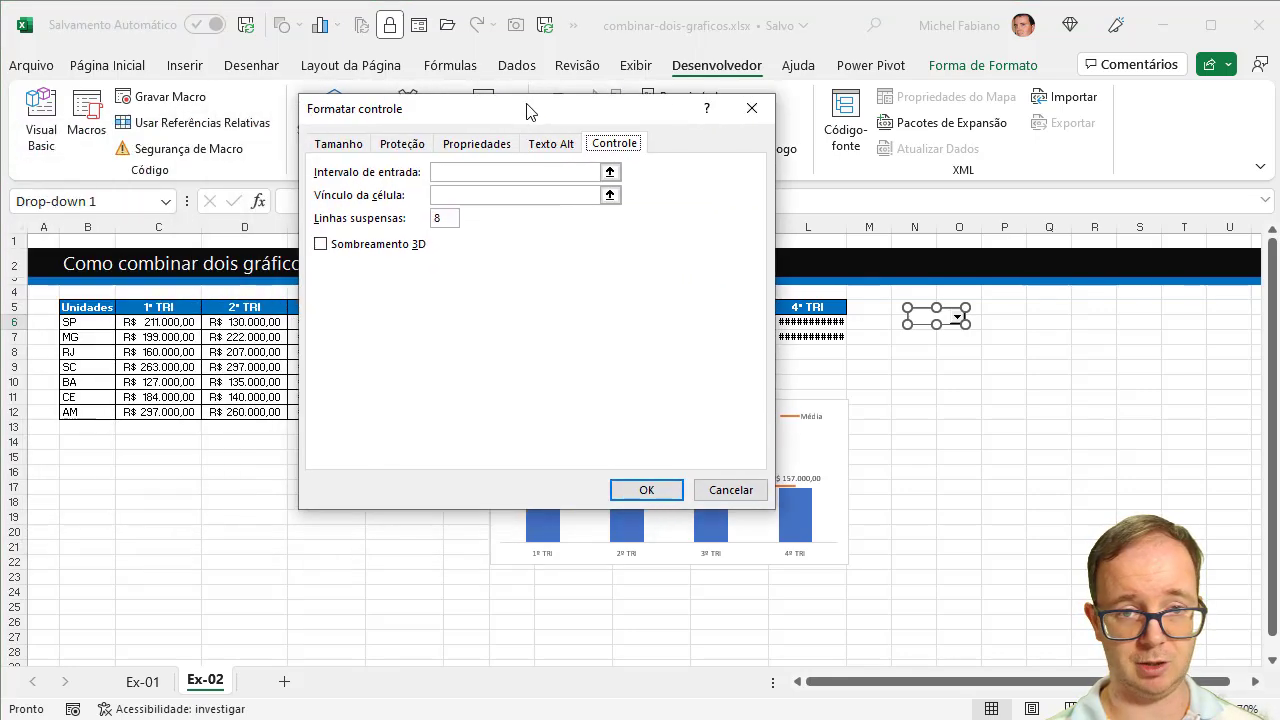
click(493, 174)
drag(91, 329, 84, 410)
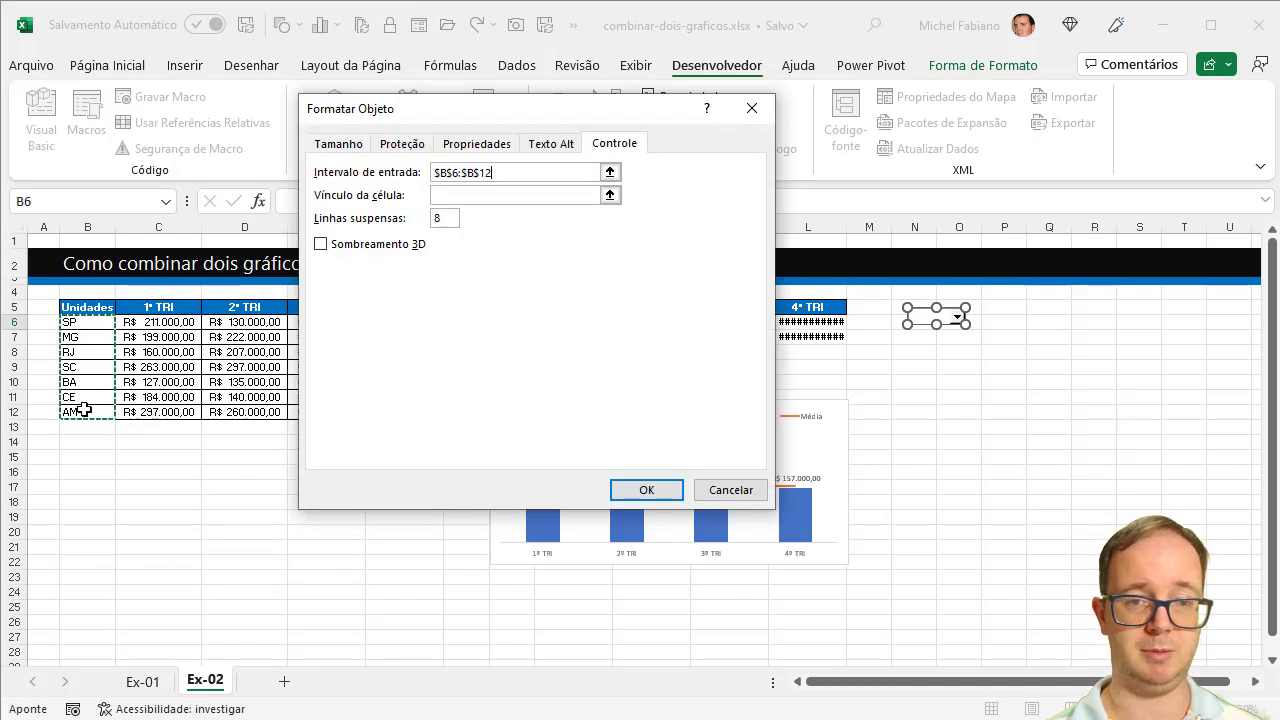
click(496, 195)
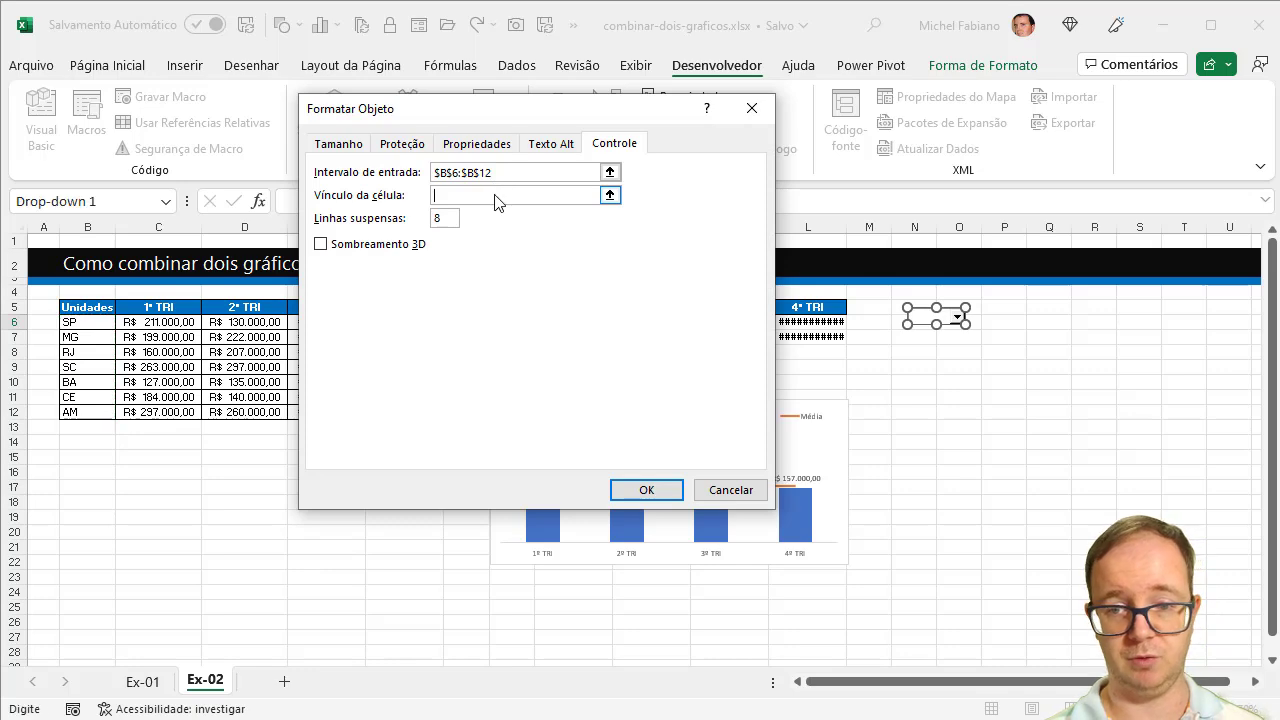
click(875, 307)
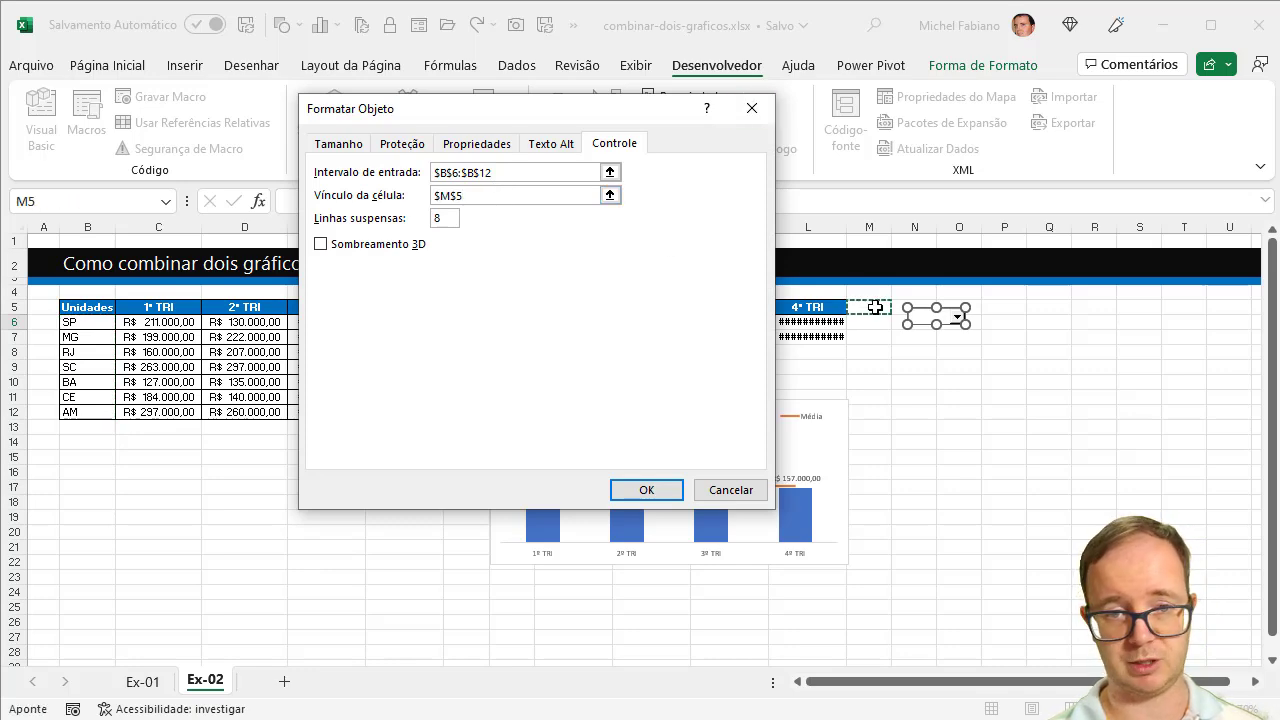
click(648, 490)
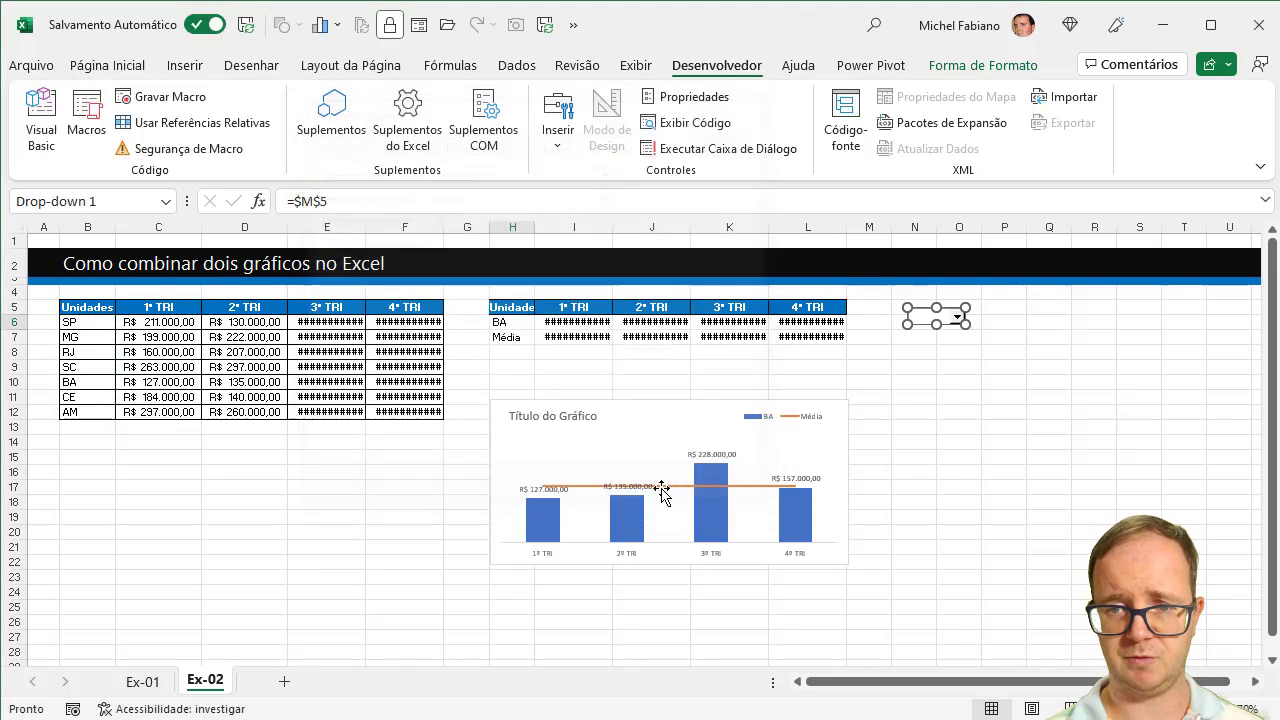
click(1043, 441)
Choose SP in the unit drop-down.
click(960, 328)
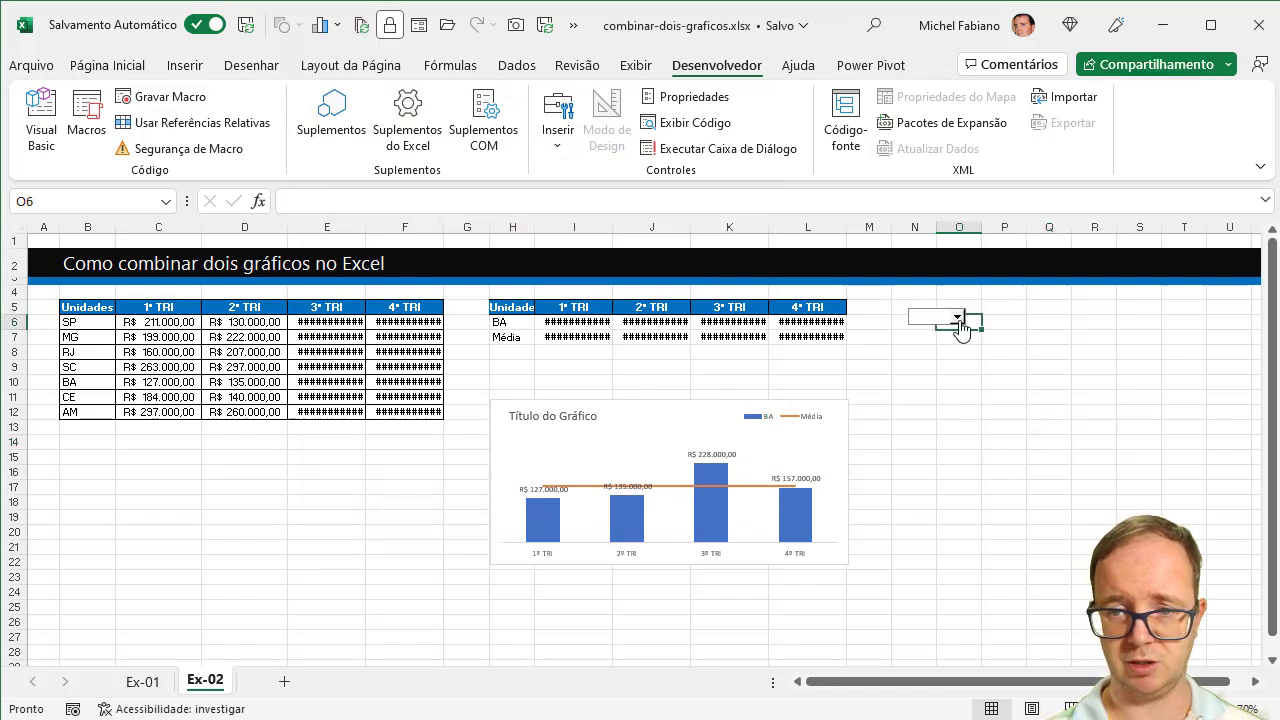
click(958, 319)
click(915, 330)
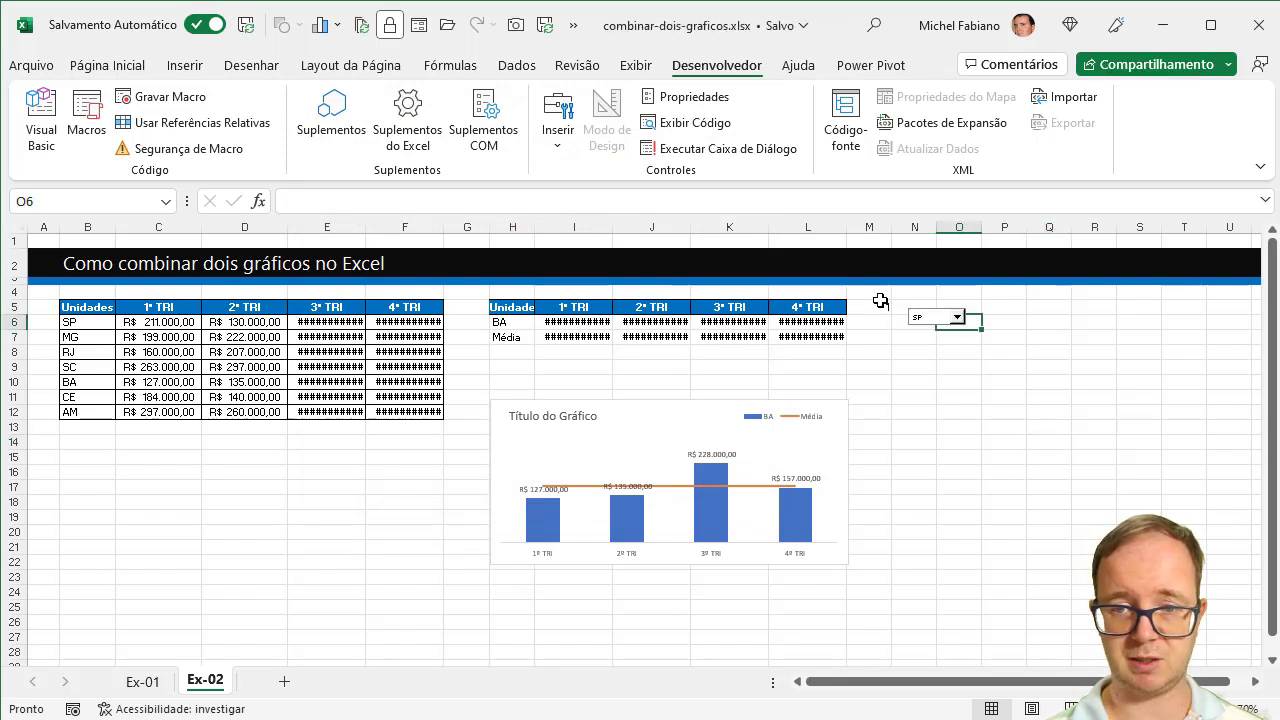
Enter =ÍNDICE(B6:B12;M5) in H6 so it returns the chosen unit.
click(512, 320)
text(=índic)
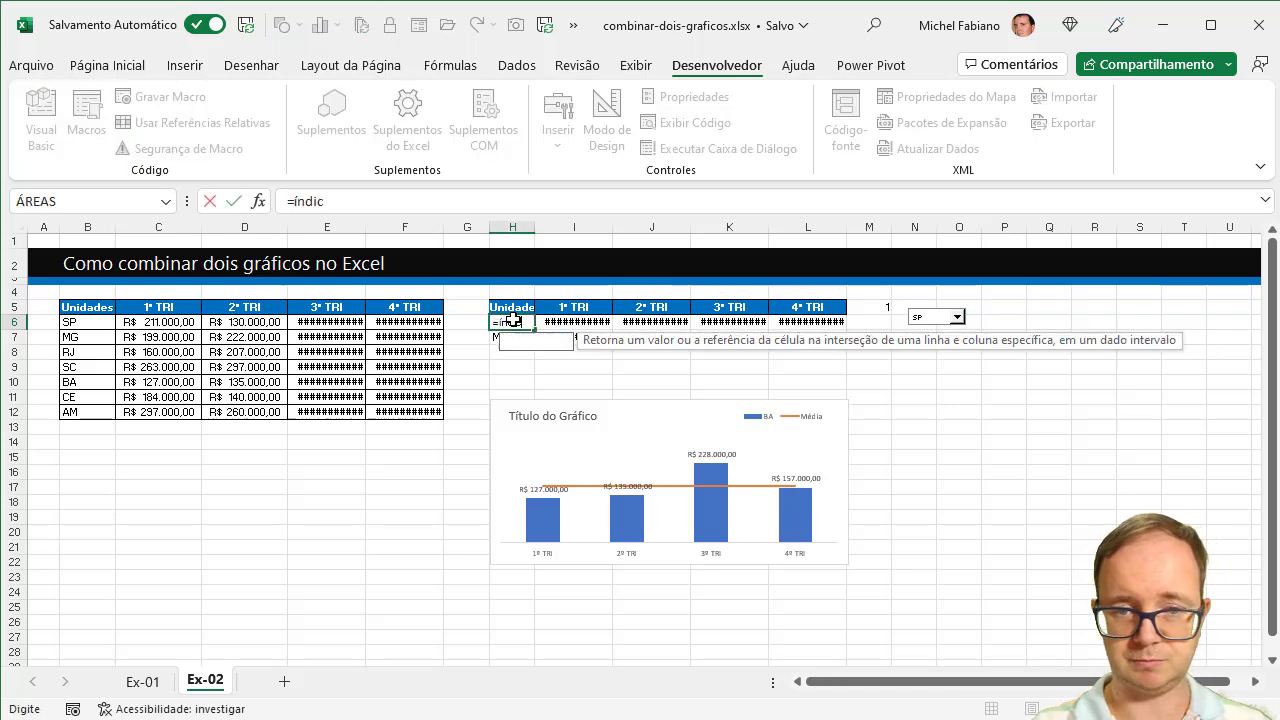
text(e()
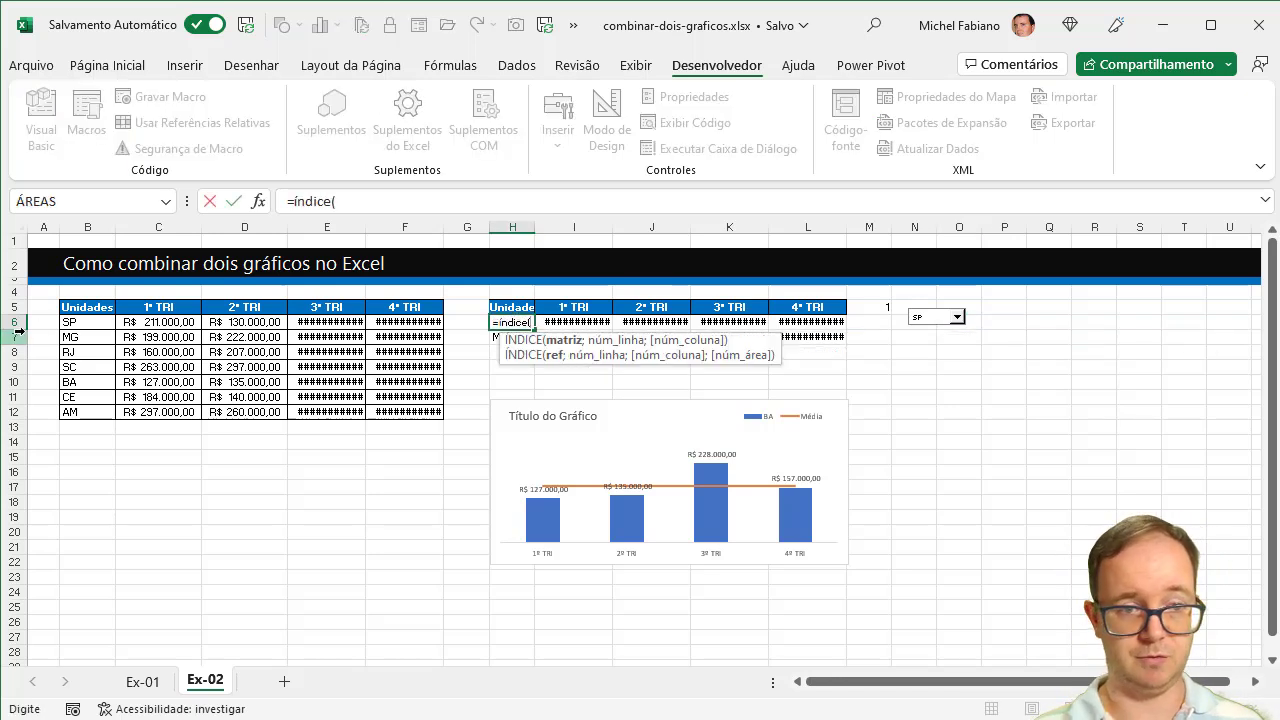
drag(86, 322, 88, 411)
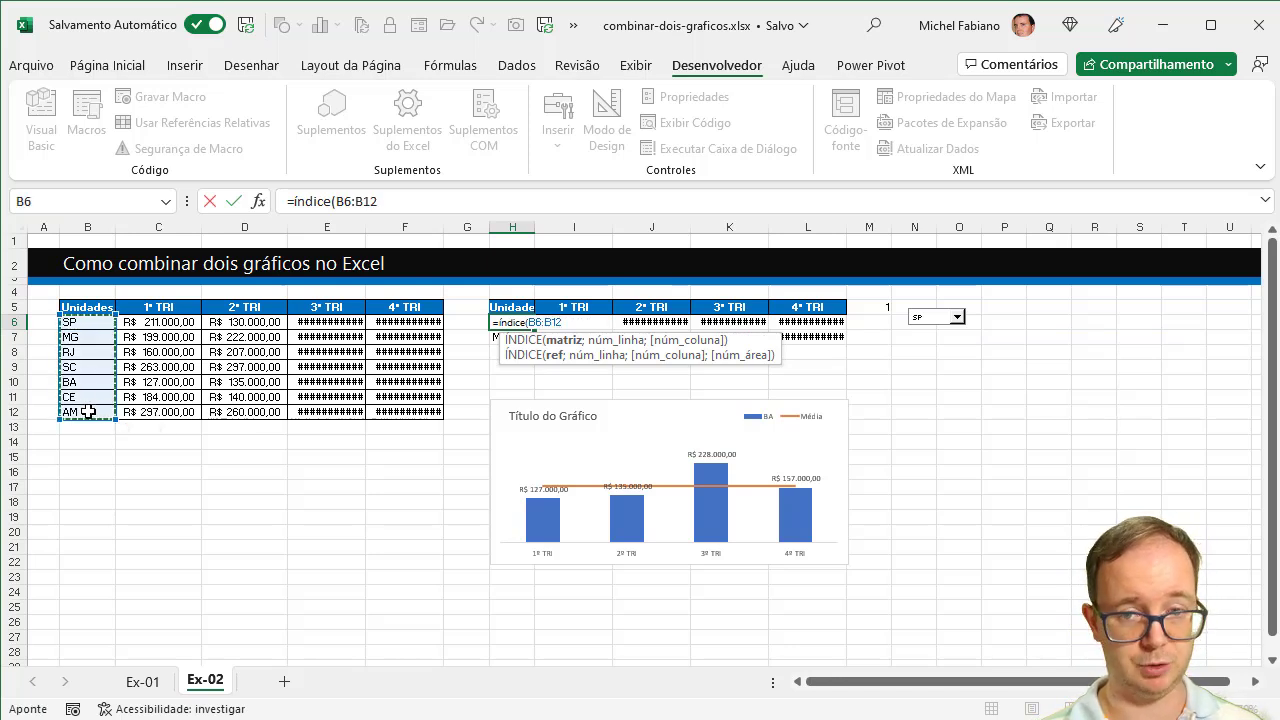
text(;)
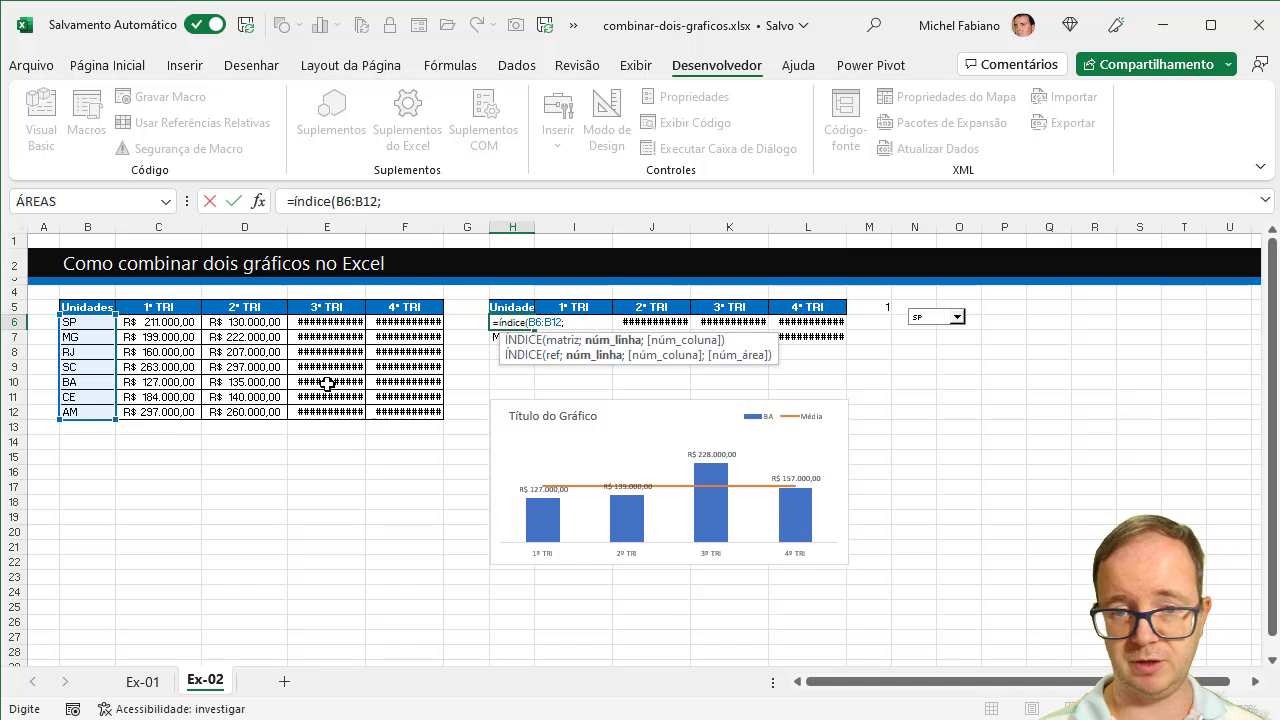
click(881, 308)
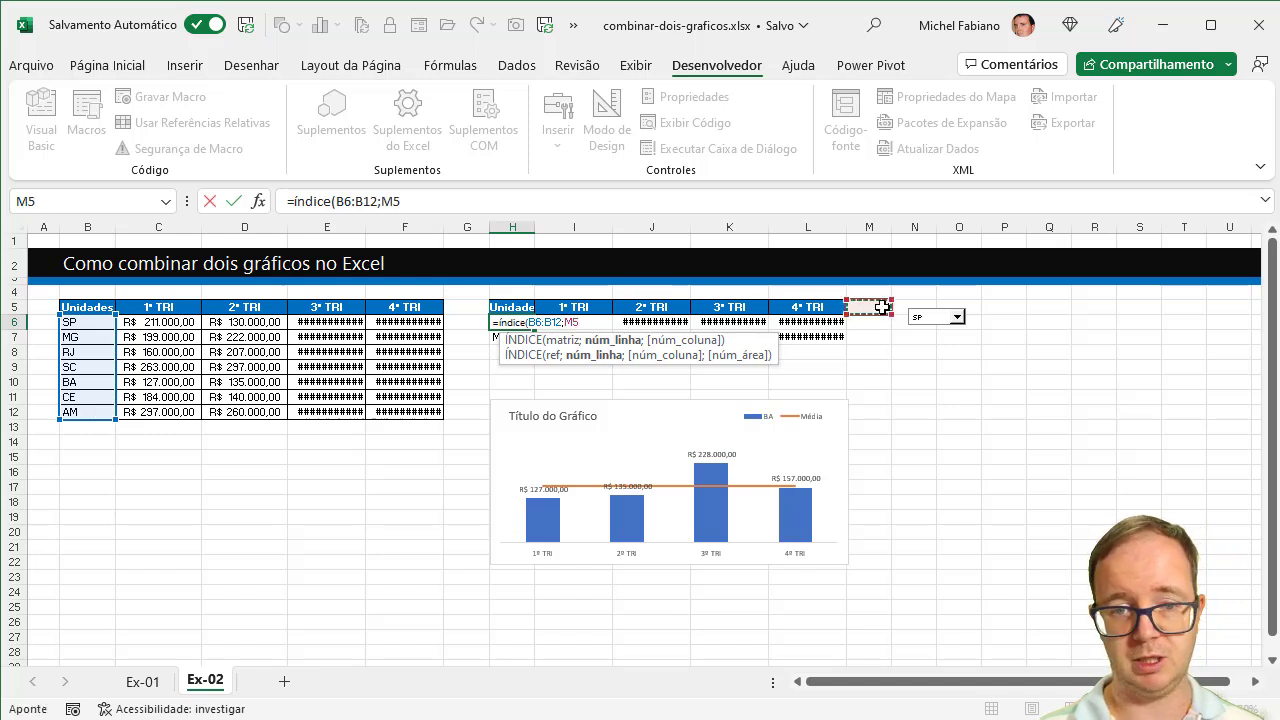
key(Return)
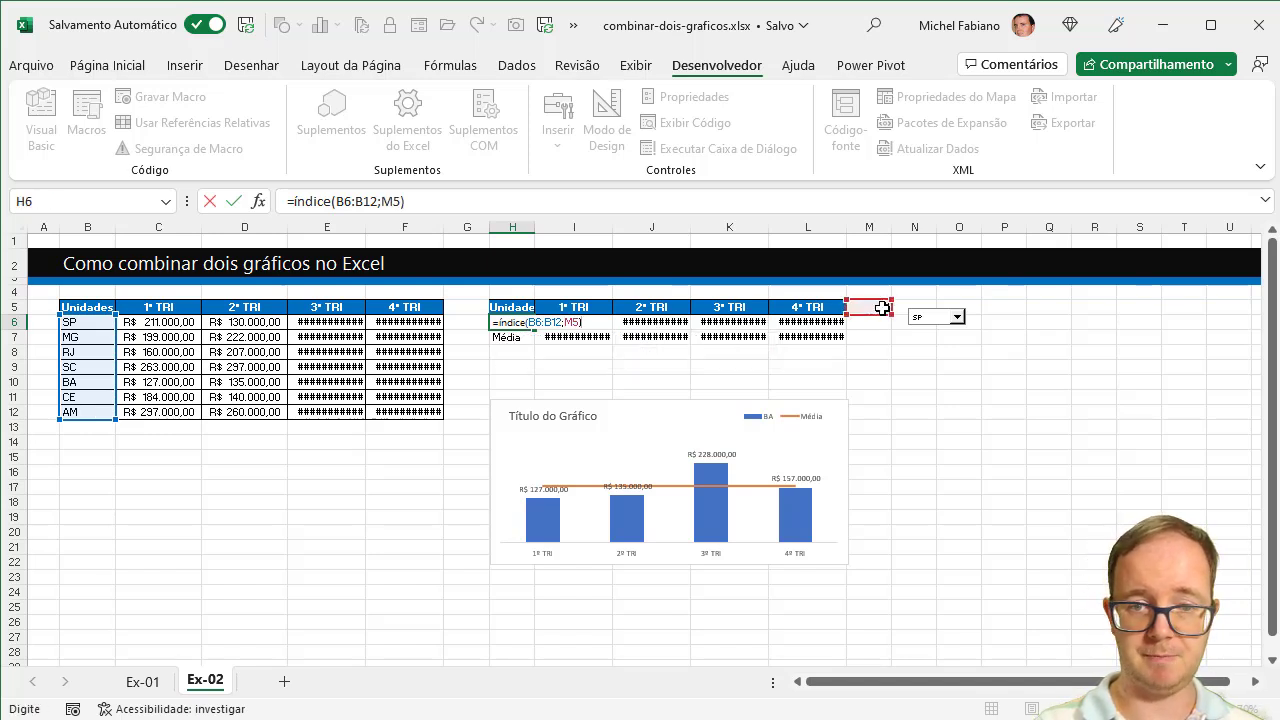
Switch the unit drop-down to RJ, then back to BA.
click(957, 318)
click(930, 346)
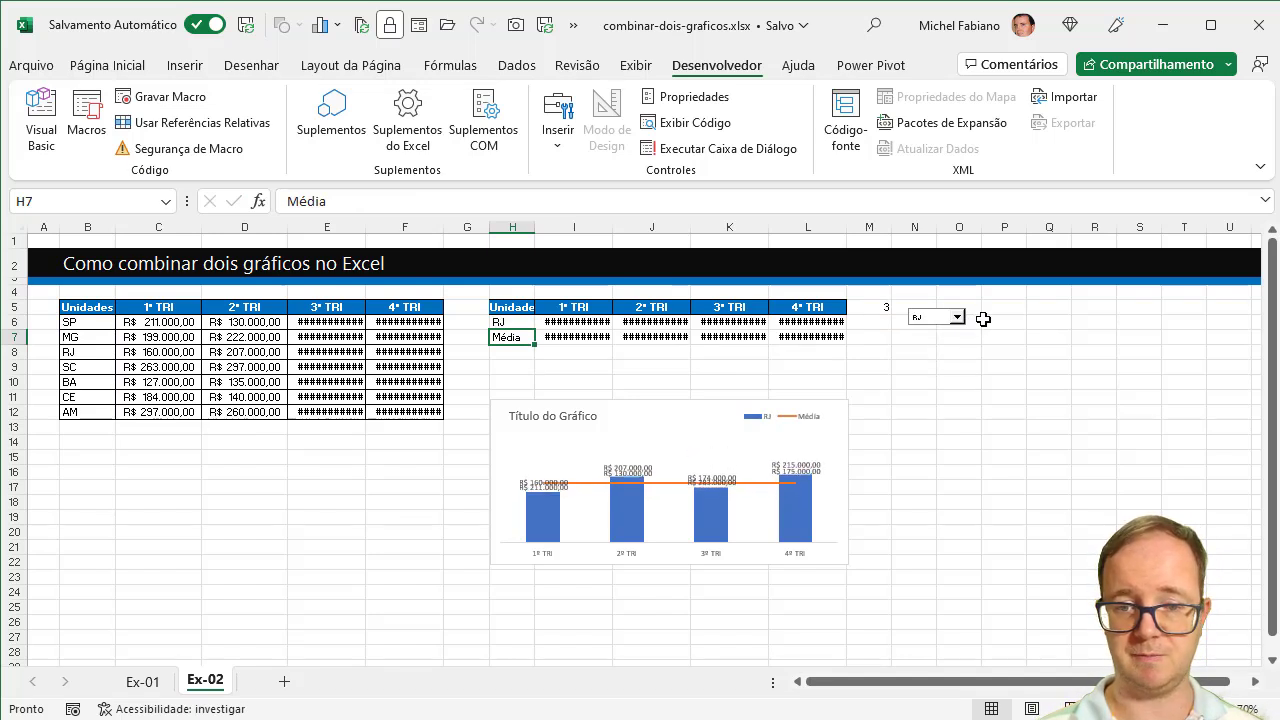
click(960, 318)
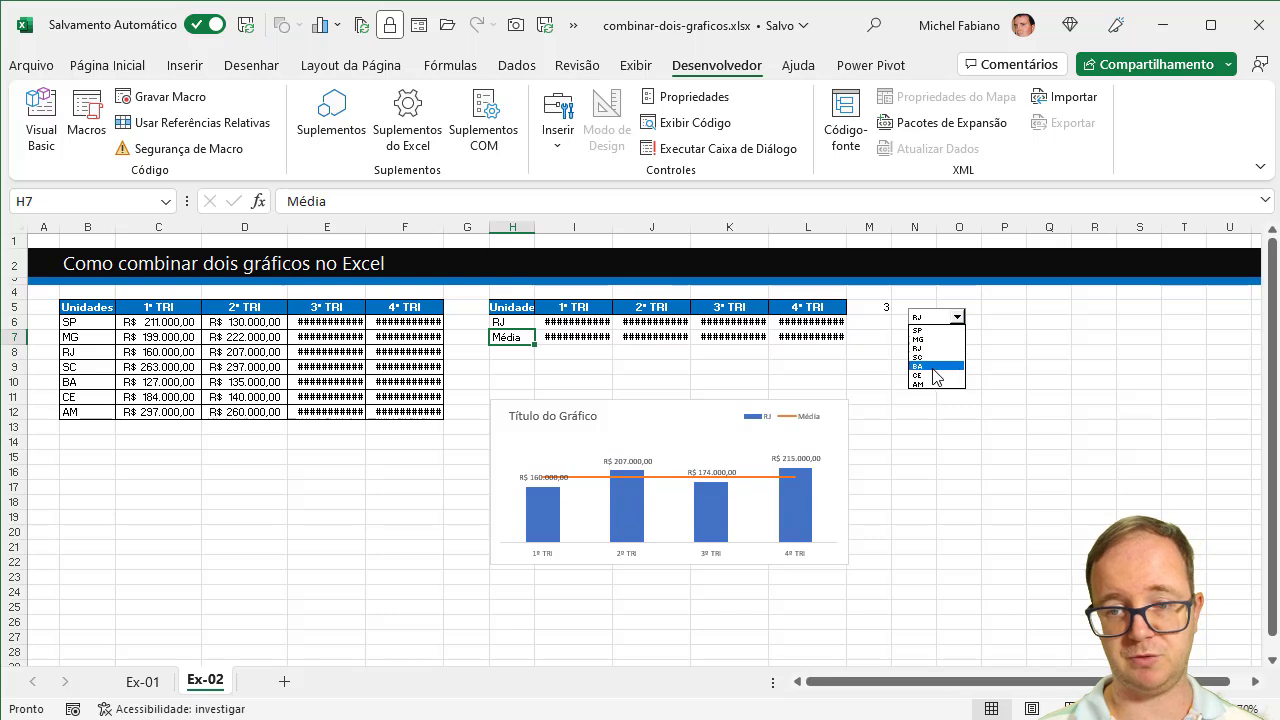
click(932, 368)
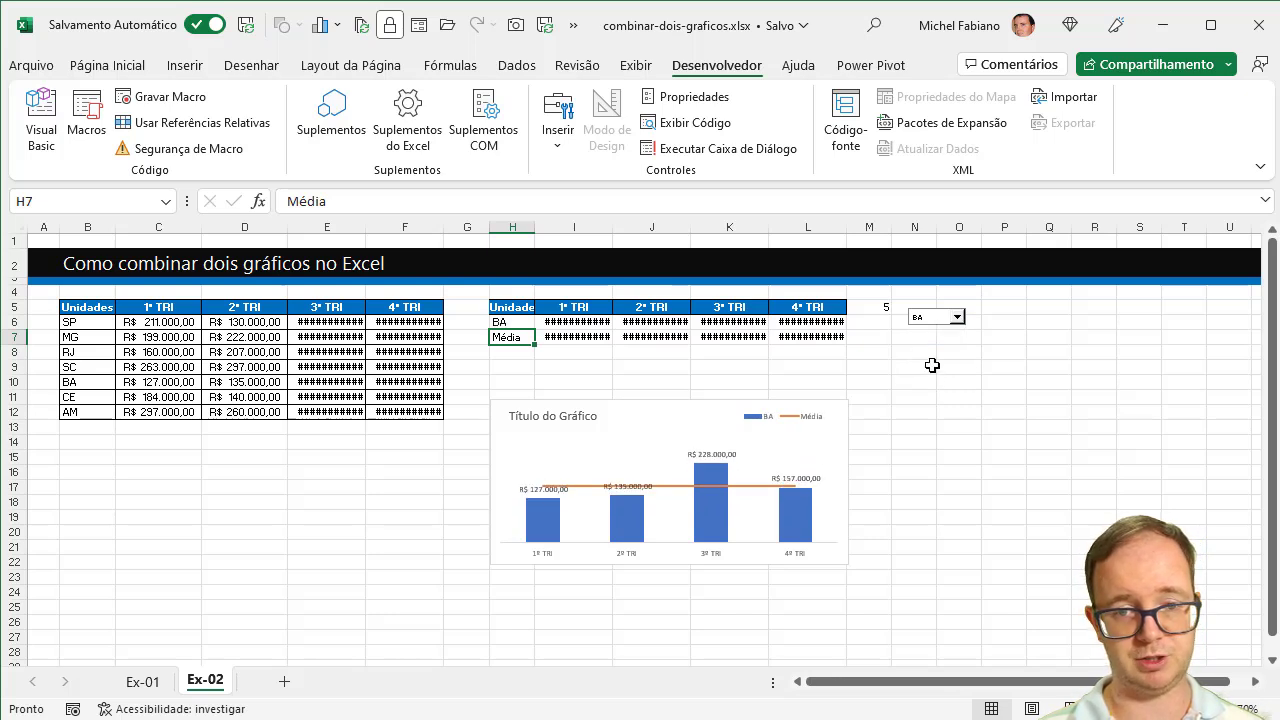
Nudge the chart up, widen it, and place the drop-down on the chart below its title.
drag(714, 408, 710, 300)
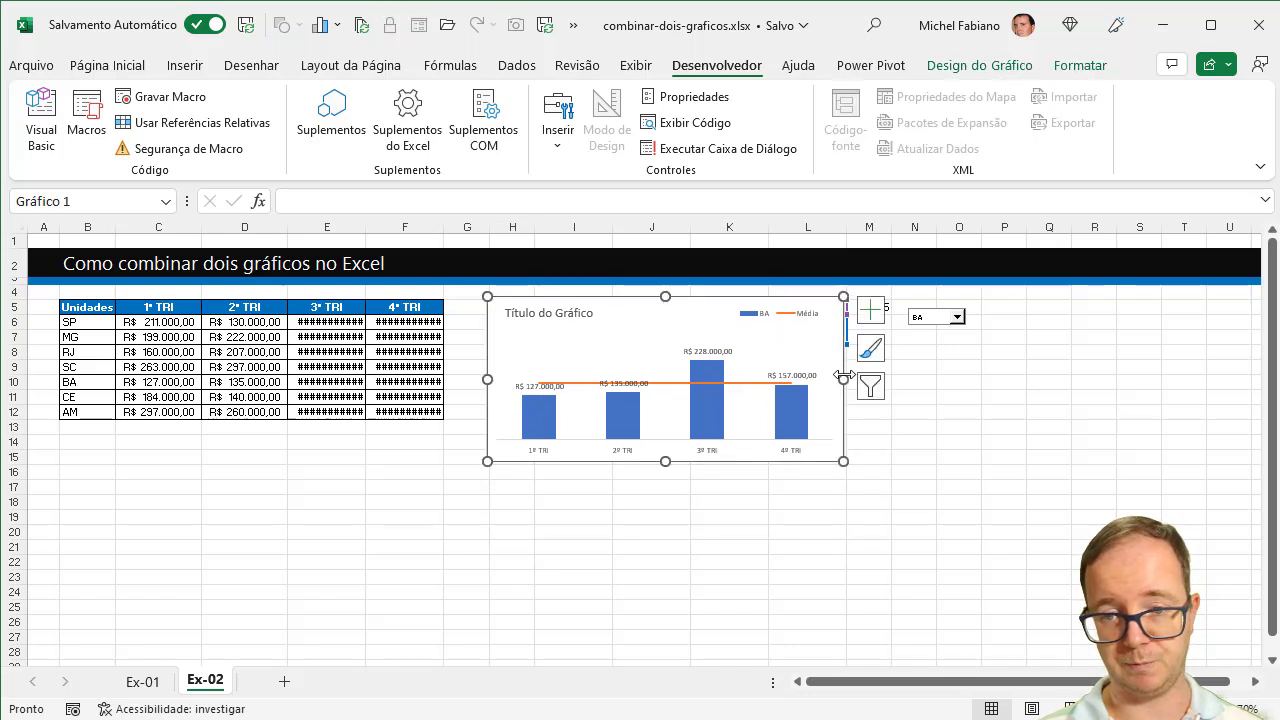
drag(843, 379, 891, 378)
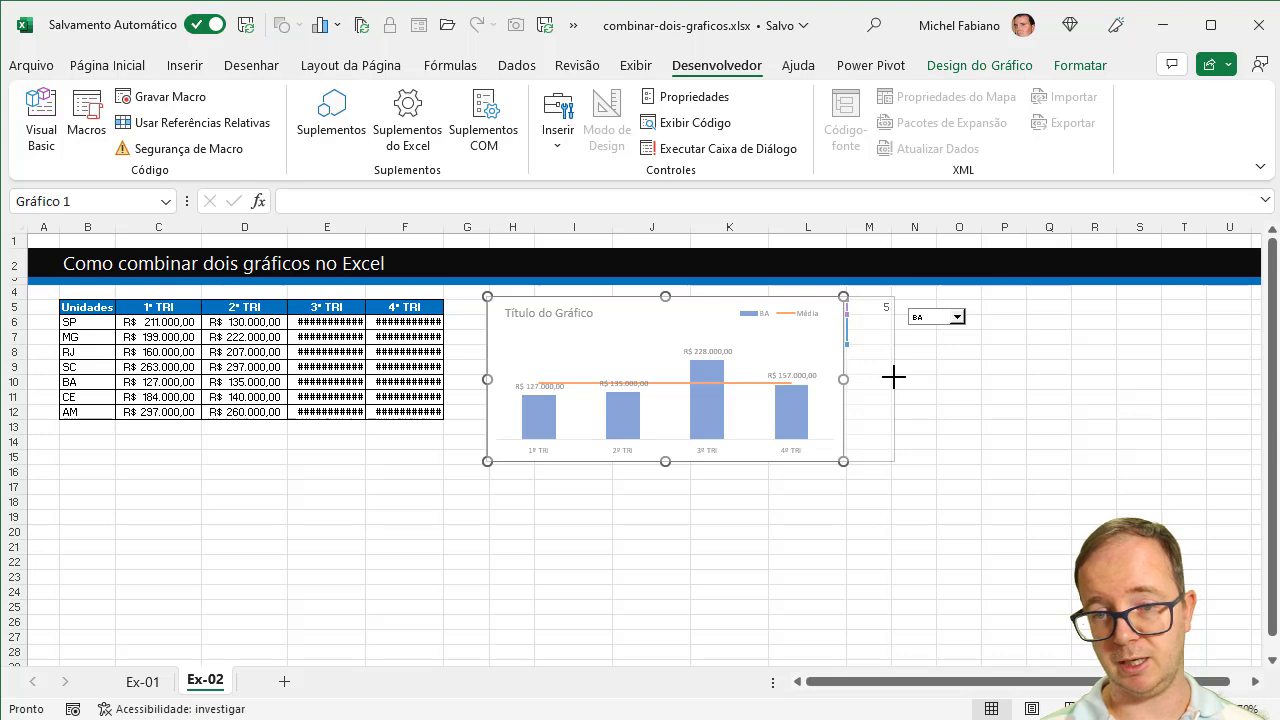
ctrl+scroll(640, 450, up, 1)
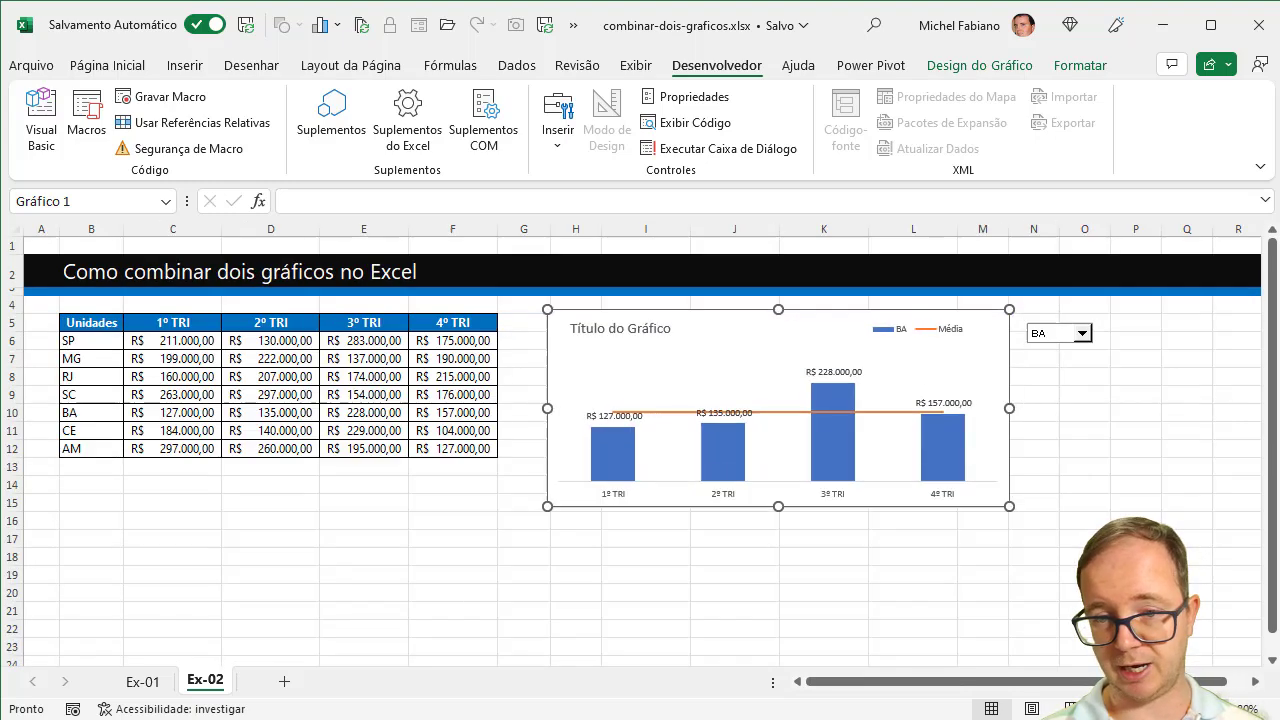
ctrl+scroll(640, 450, up, 1)
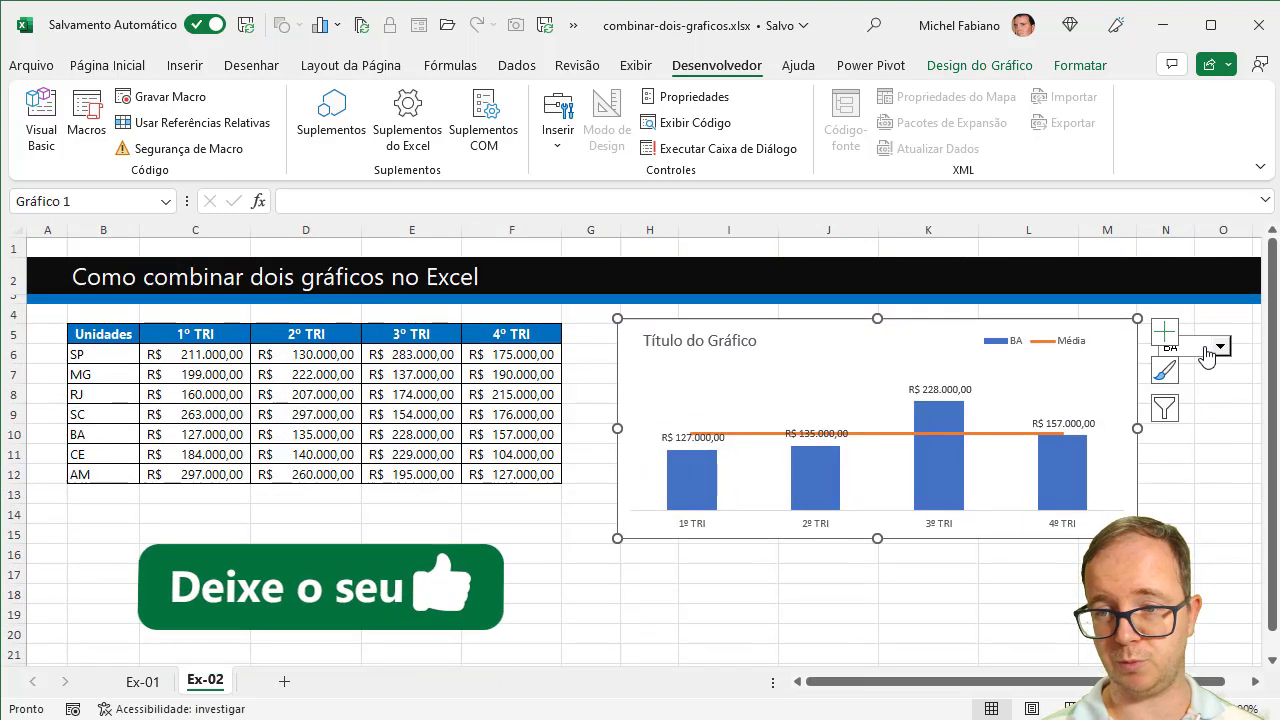
right_click(1193, 347)
key(Escape)
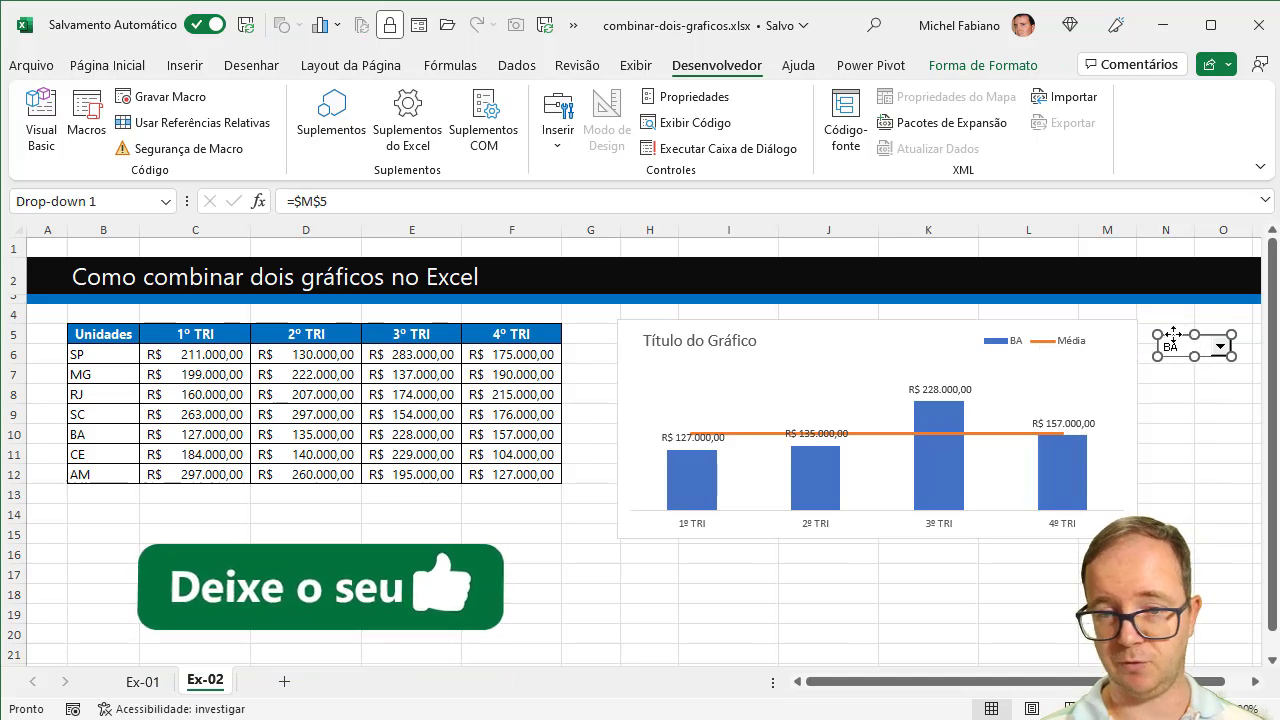
drag(1182, 337, 711, 358)
Retitle the chart 'Faturamento X Meta' and drag its bottom edge down to make it taller.
click(679, 342)
double_click(679, 342)
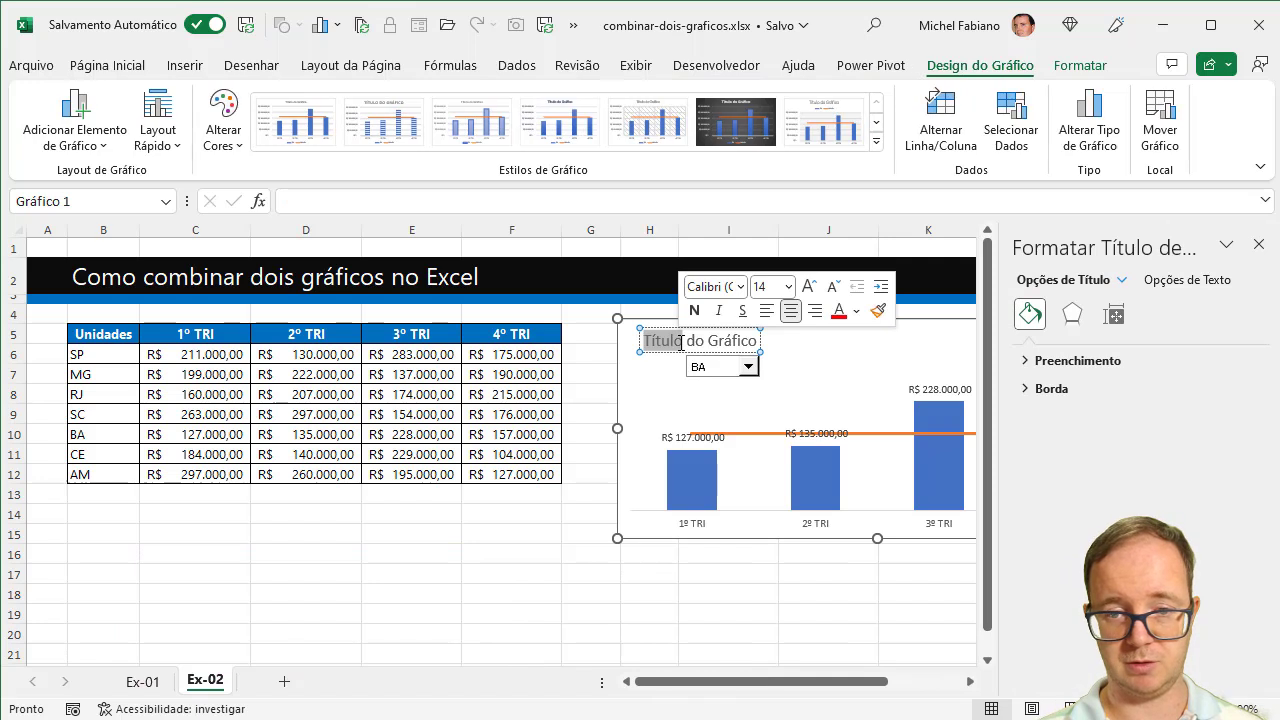
text(Fat)
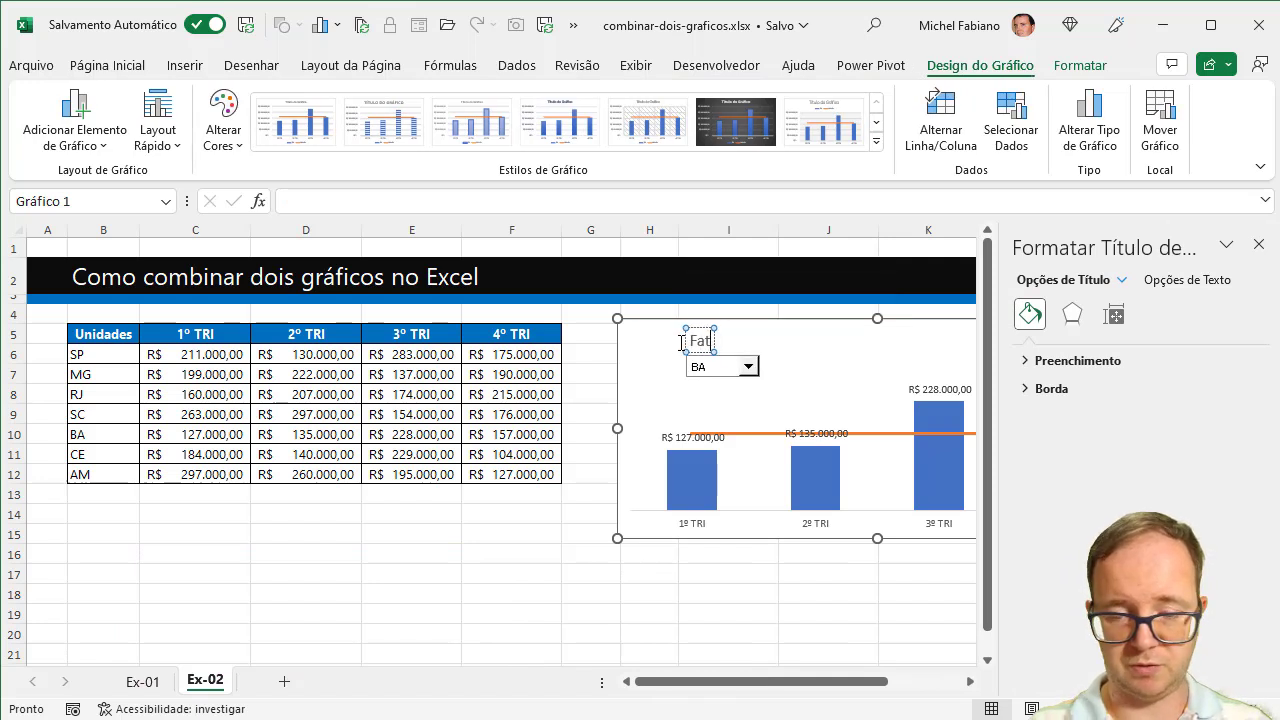
text(uramento X)
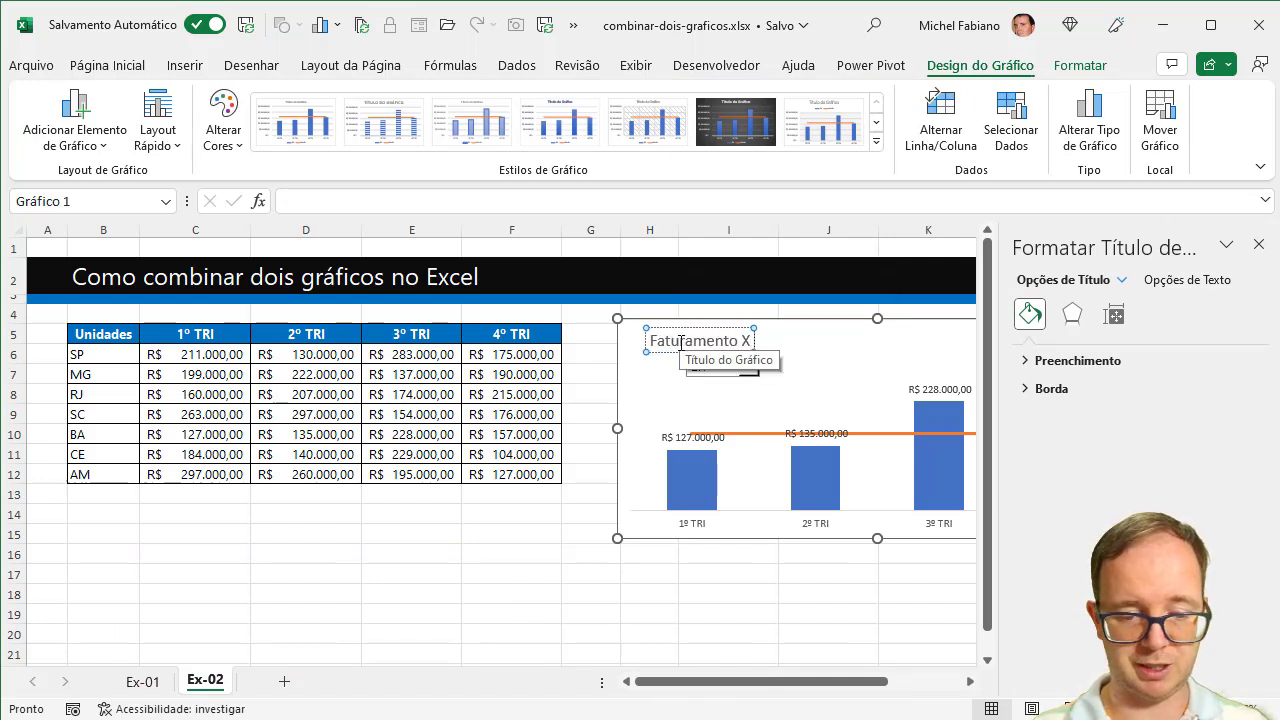
text( Meta)
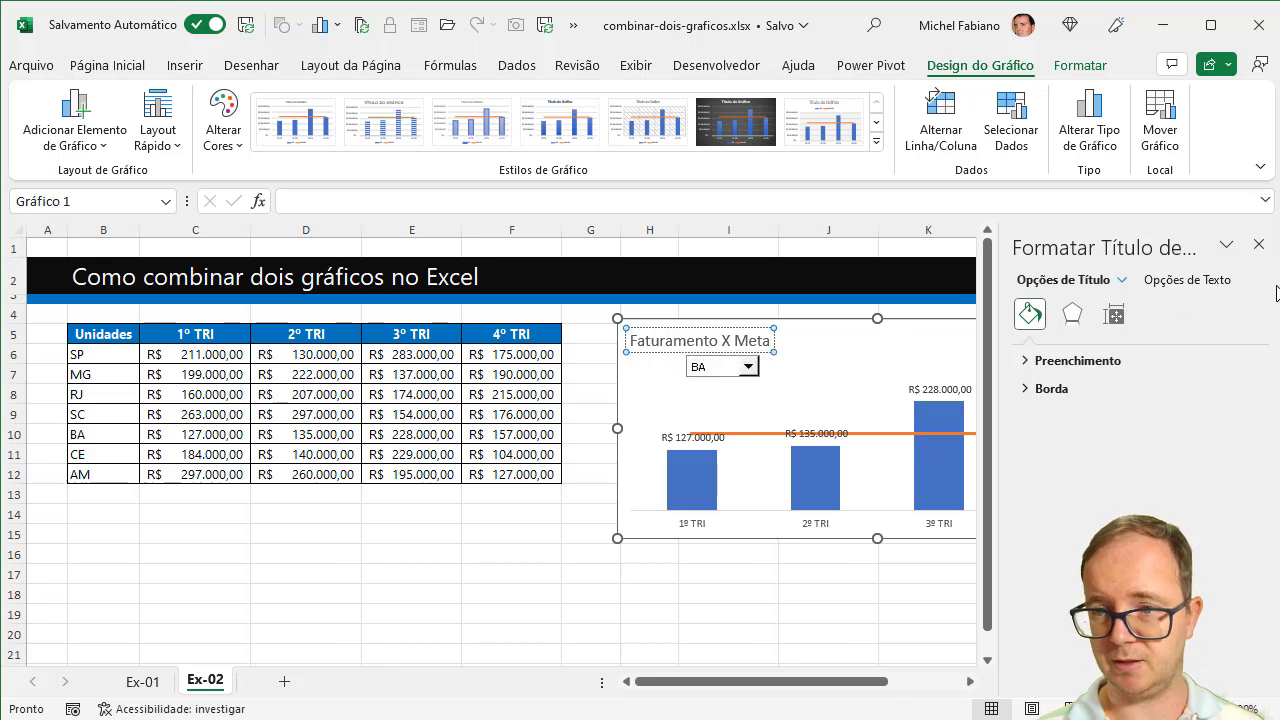
click(1257, 240)
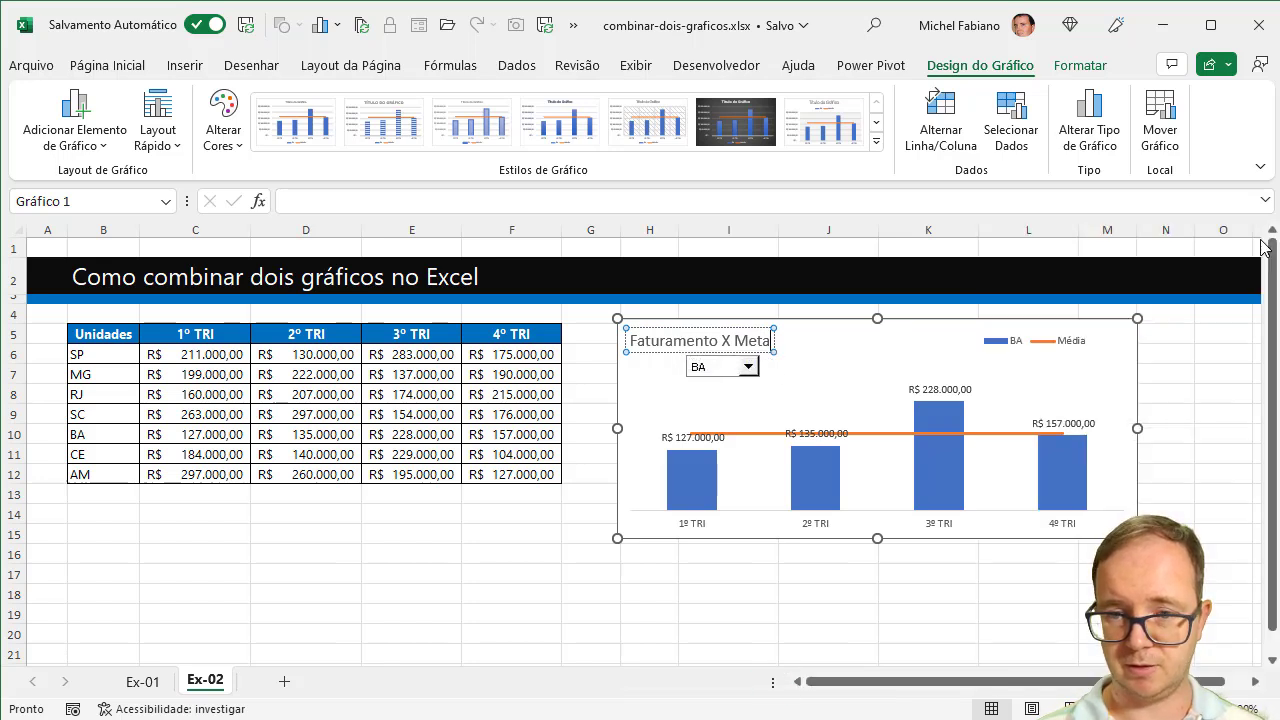
click(1007, 523)
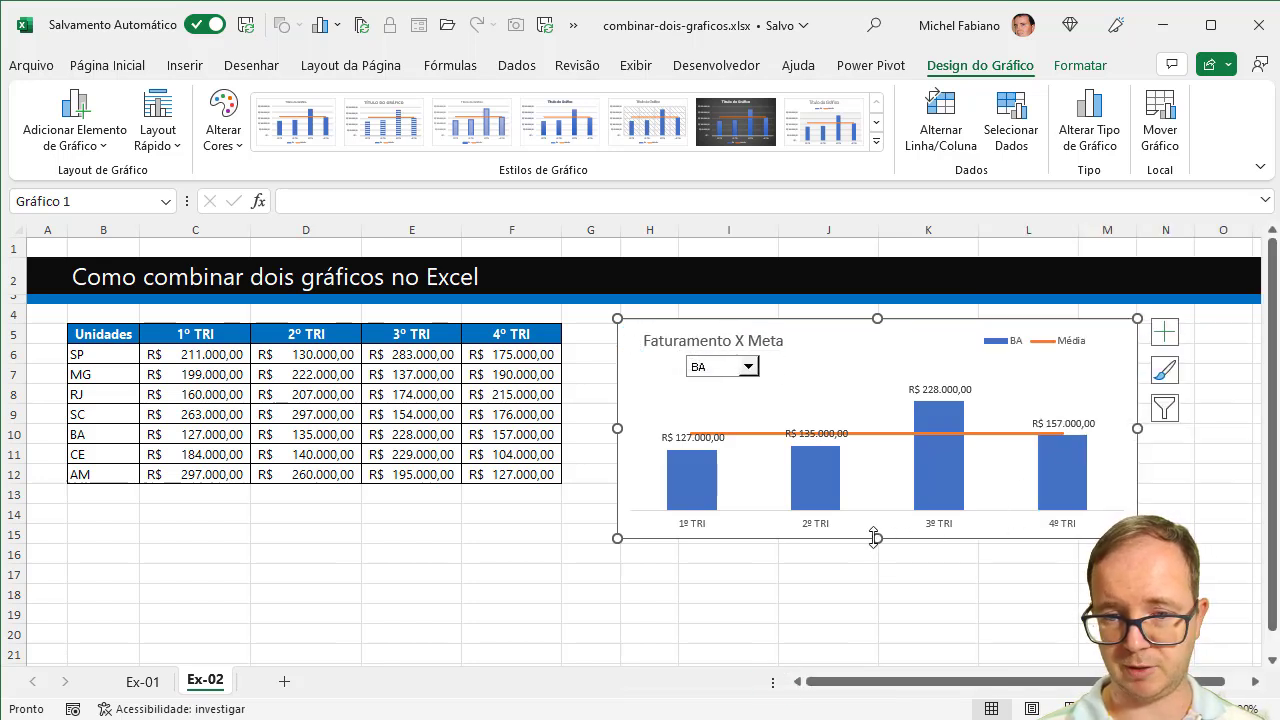
drag(875, 538, 877, 570)
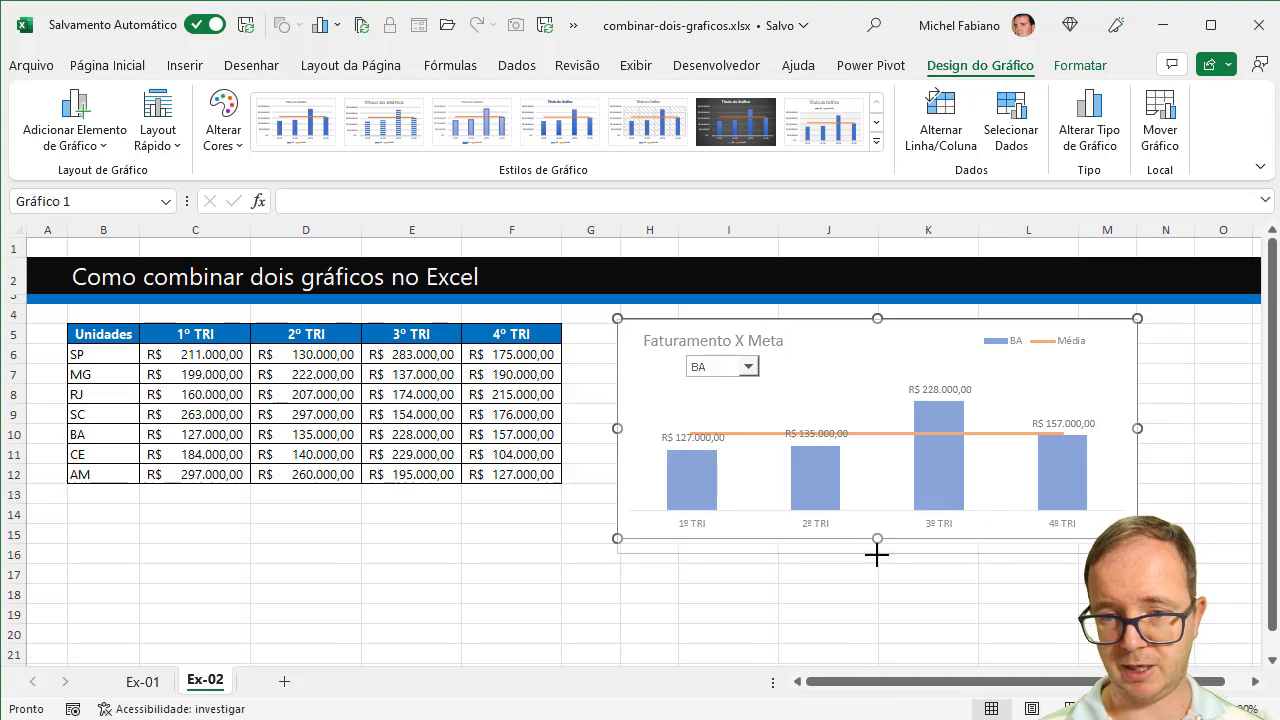
click(865, 415)
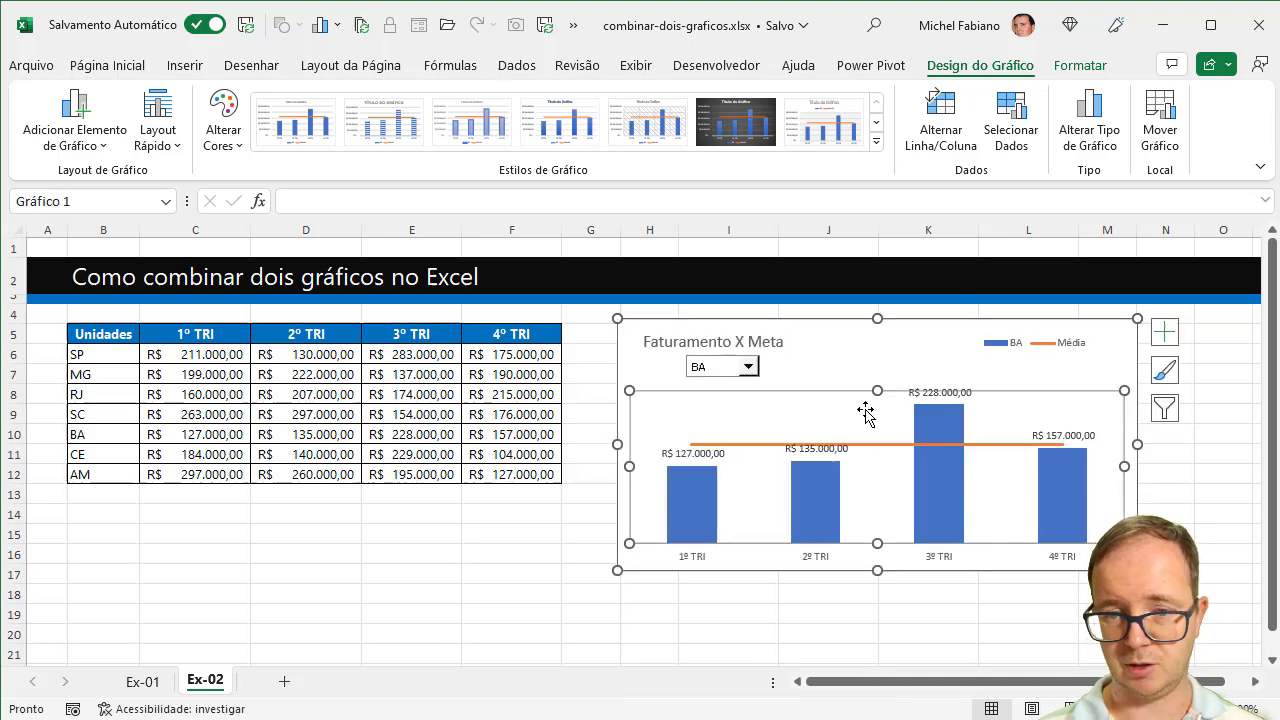
Insert a text box reading 'Escolha a Unidade:' below the table.
click(185, 66)
click(272, 115)
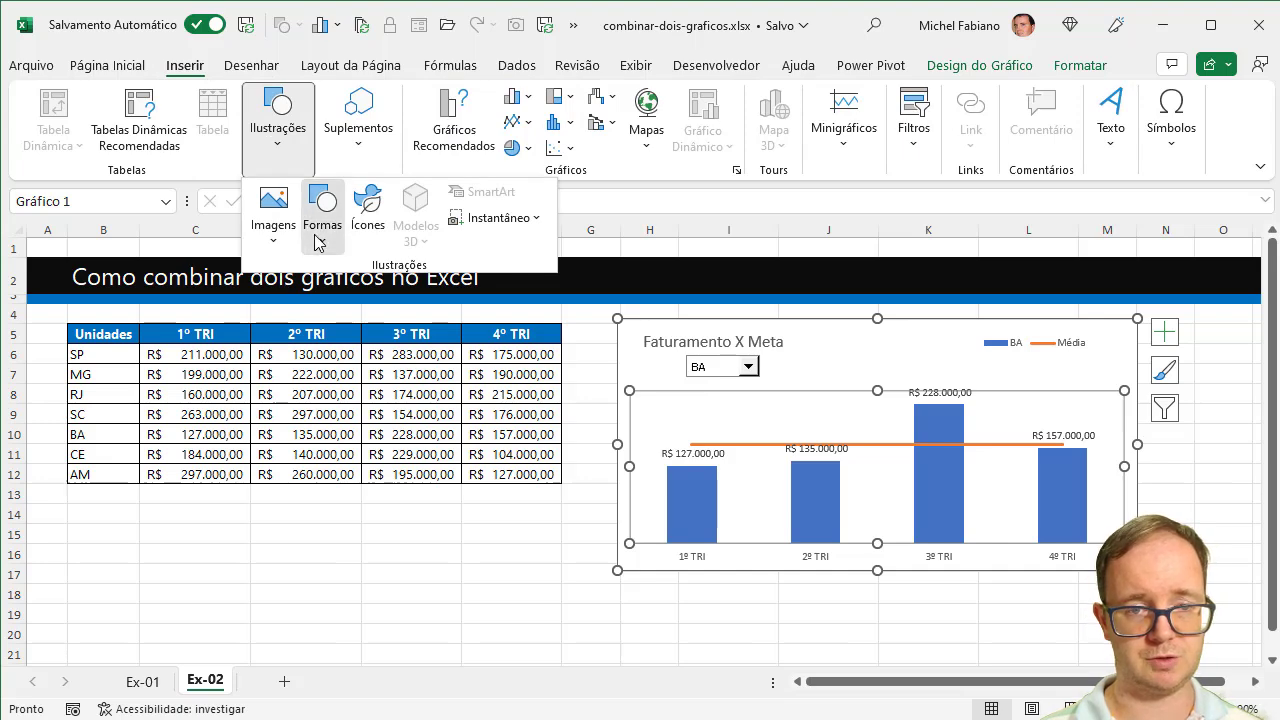
click(320, 215)
click(313, 296)
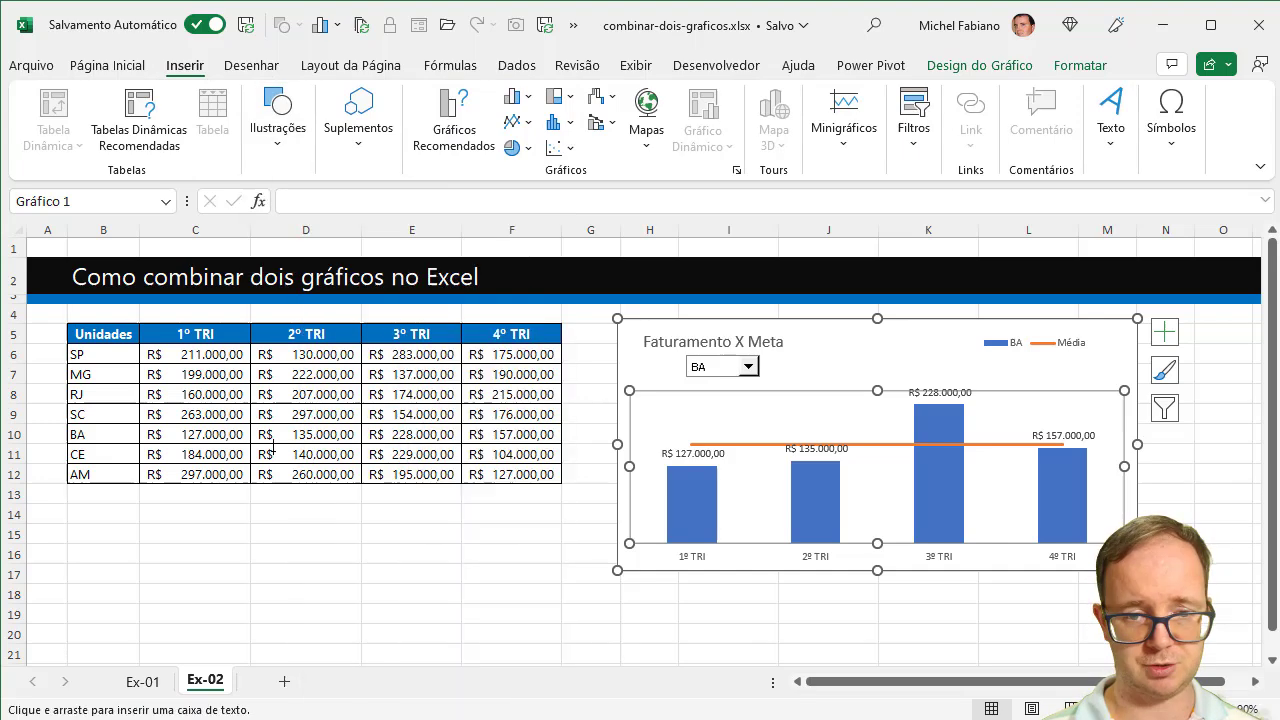
click(270, 524)
text(Escolha a U)
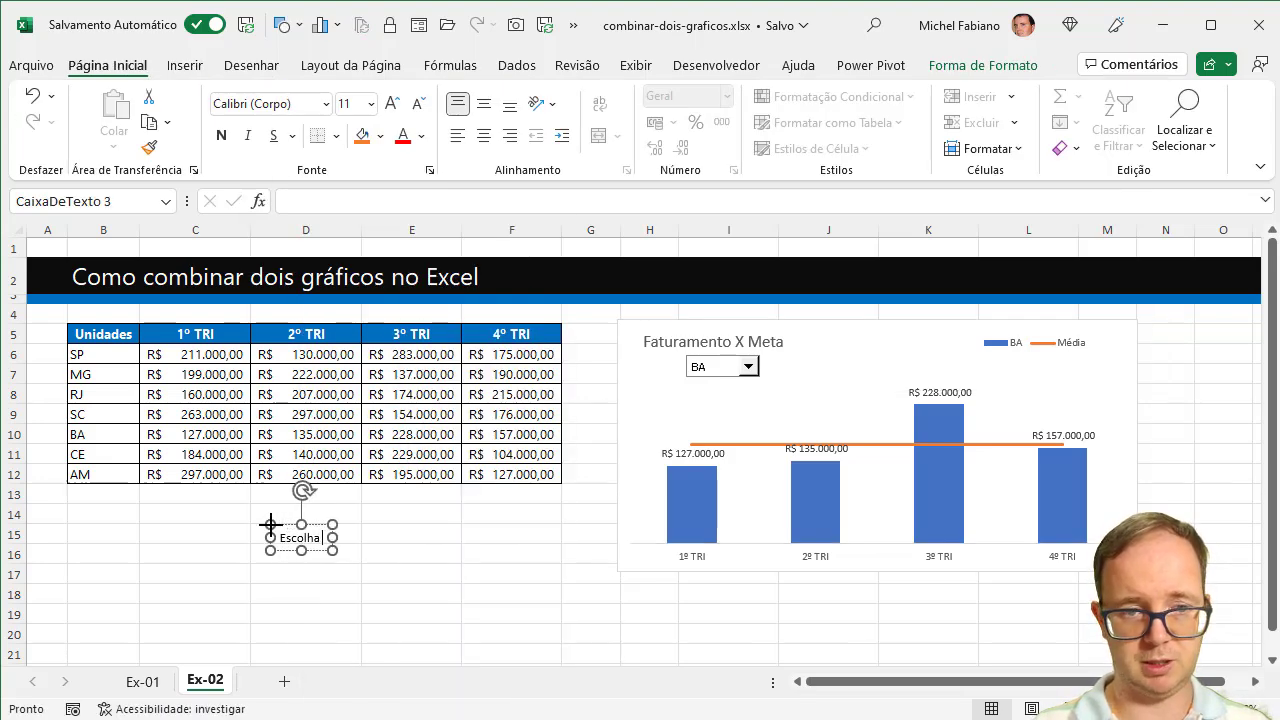
text(nidade)
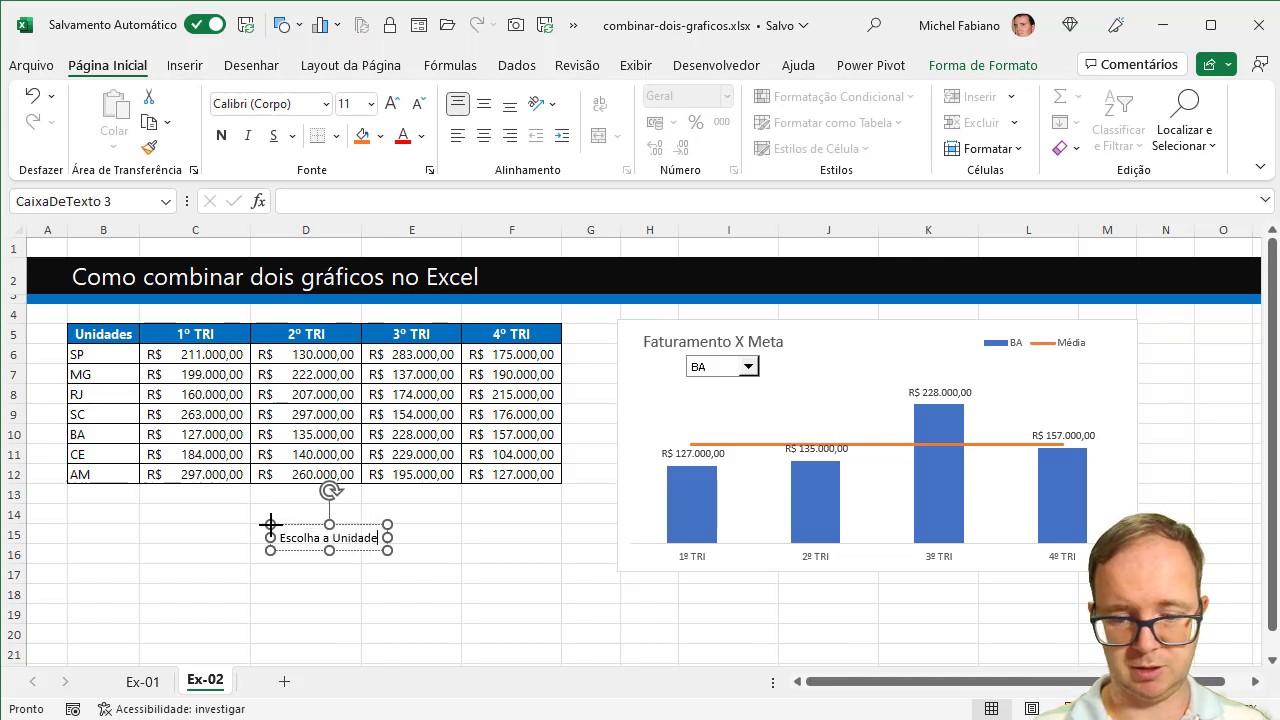
text(:)
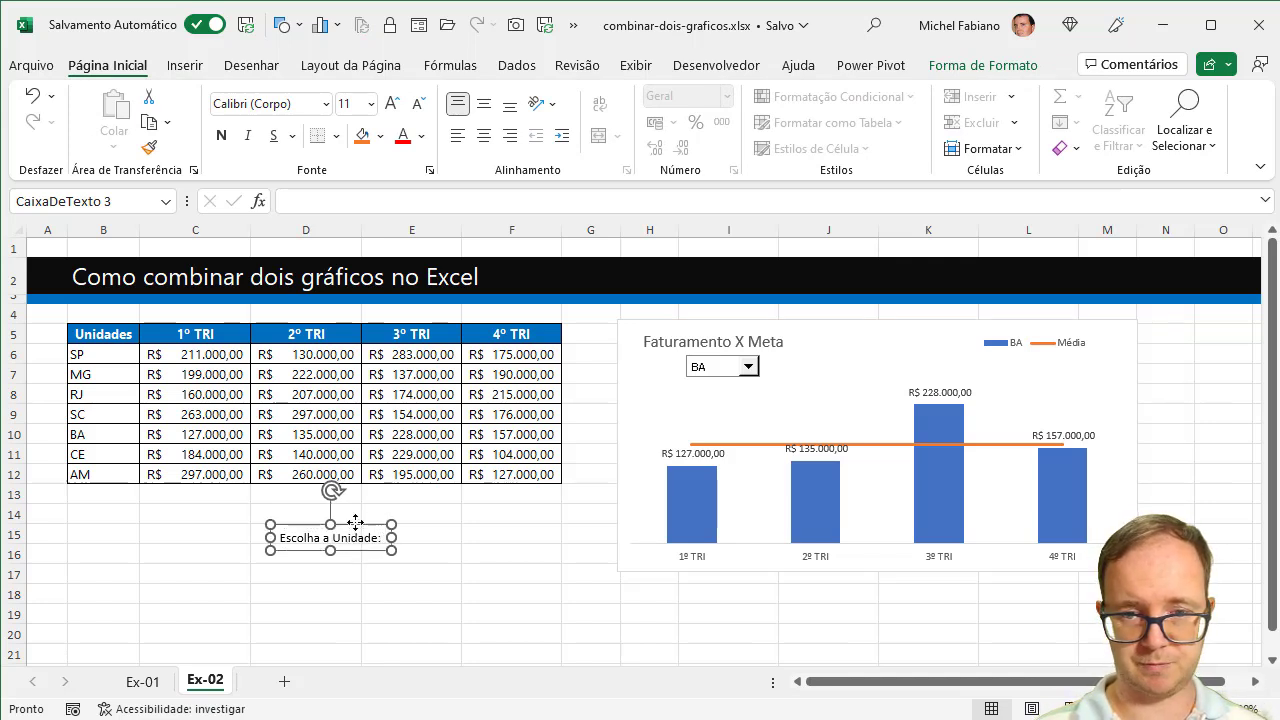
Move the 'Escolha a Unidade:' label onto the chart and shrink it to fit its text.
drag(355, 522, 721, 353)
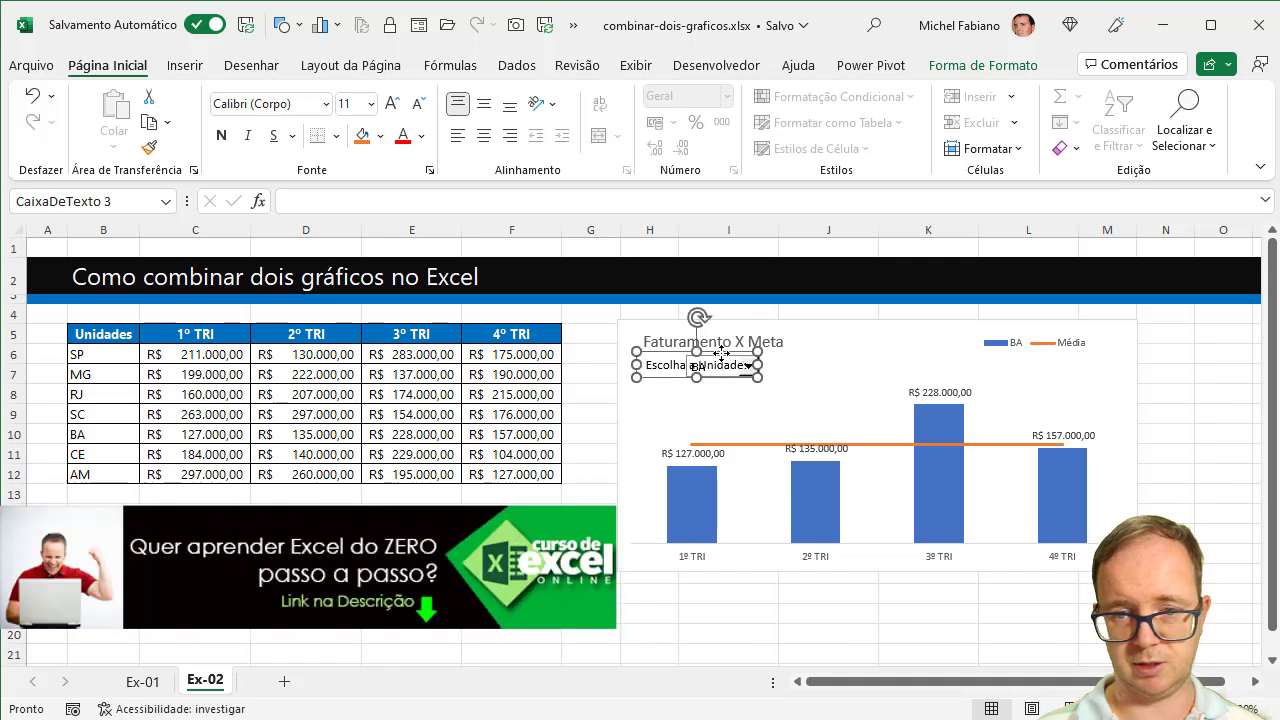
mouse_move(757, 364)
mouse_down()
mouse_move(713, 366)
mouse_move(802, 365)
mouse_move(748, 372)
mouse_up()
ctrl+click(749, 372)
click(708, 374)
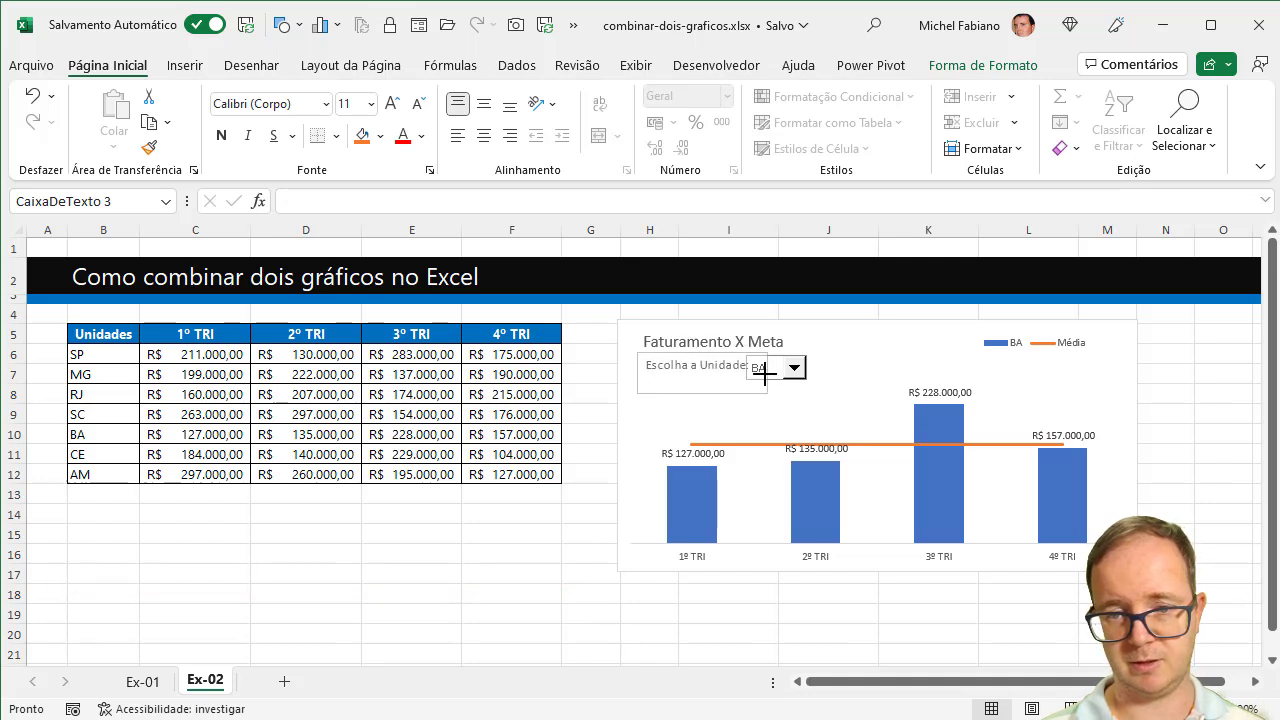
drag(764, 374, 766, 376)
Nudge the BA unit drop-down into line beside the label.
click(792, 370)
right_click(792, 370)
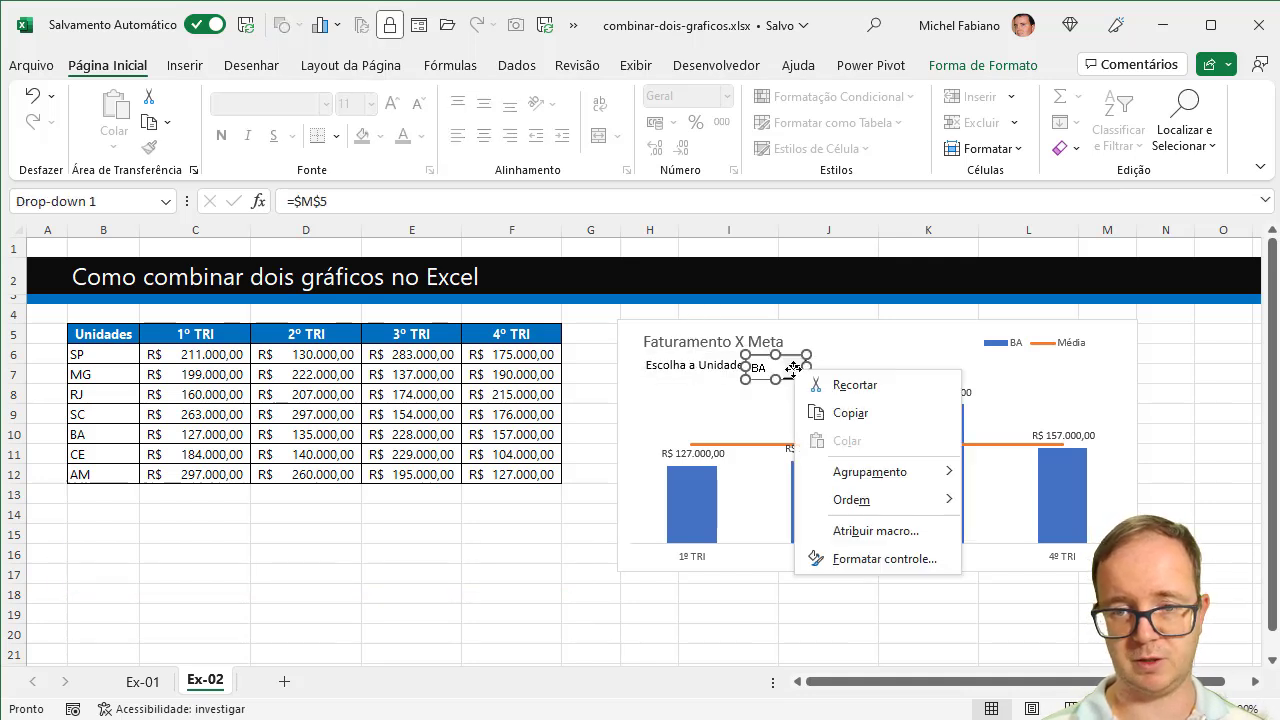
key(Escape)
drag(804, 364, 803, 366)
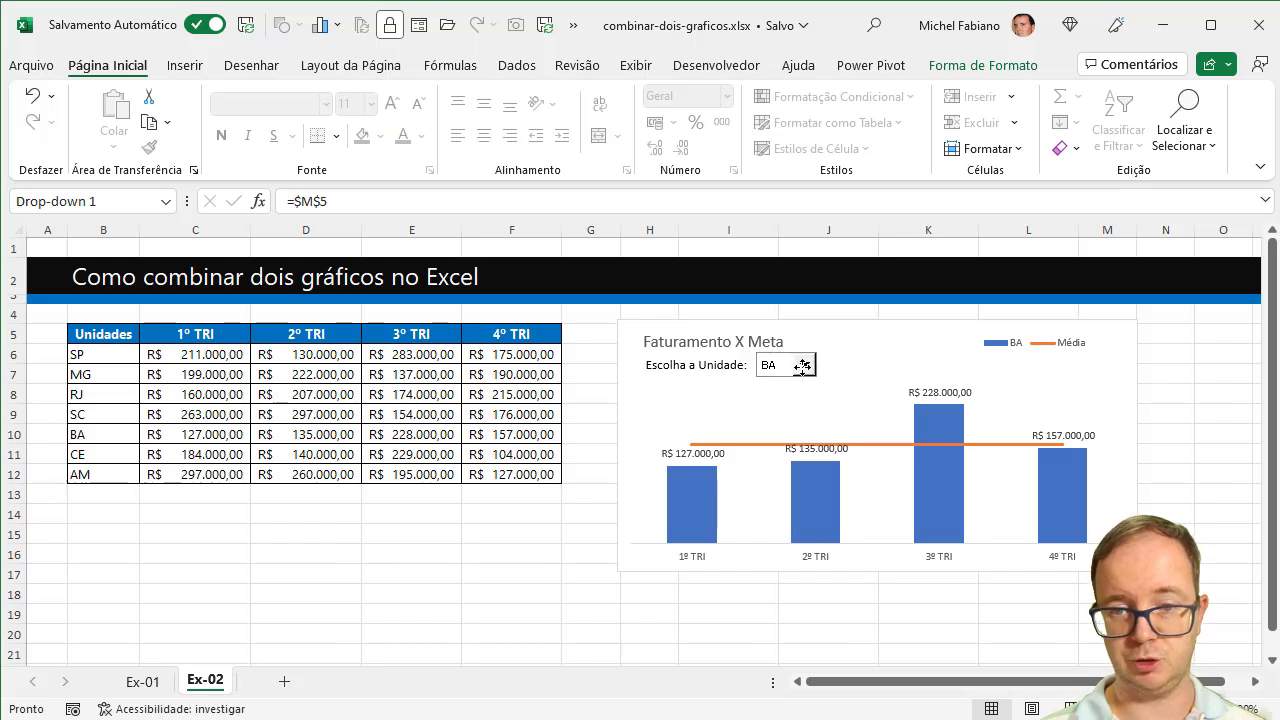
click(684, 322)
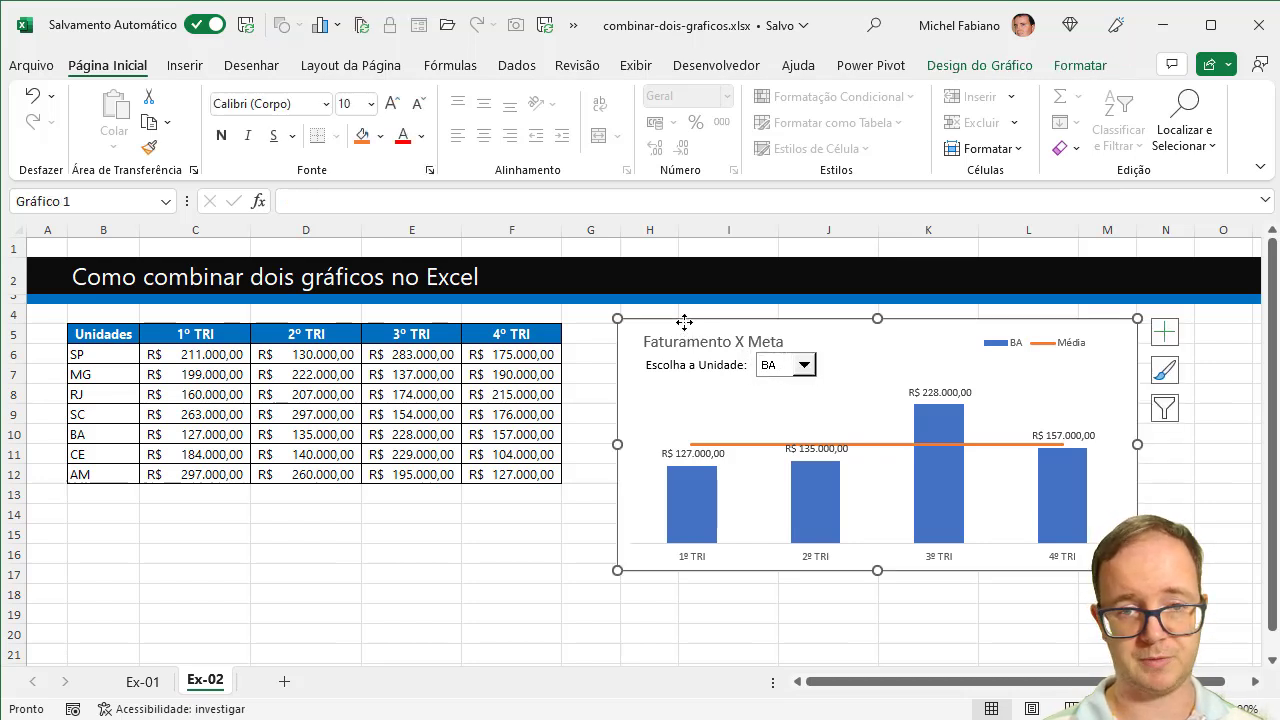
Set all chart text to bold dark-grey Segoe UI.
click(279, 107)
text(Segoe UI)
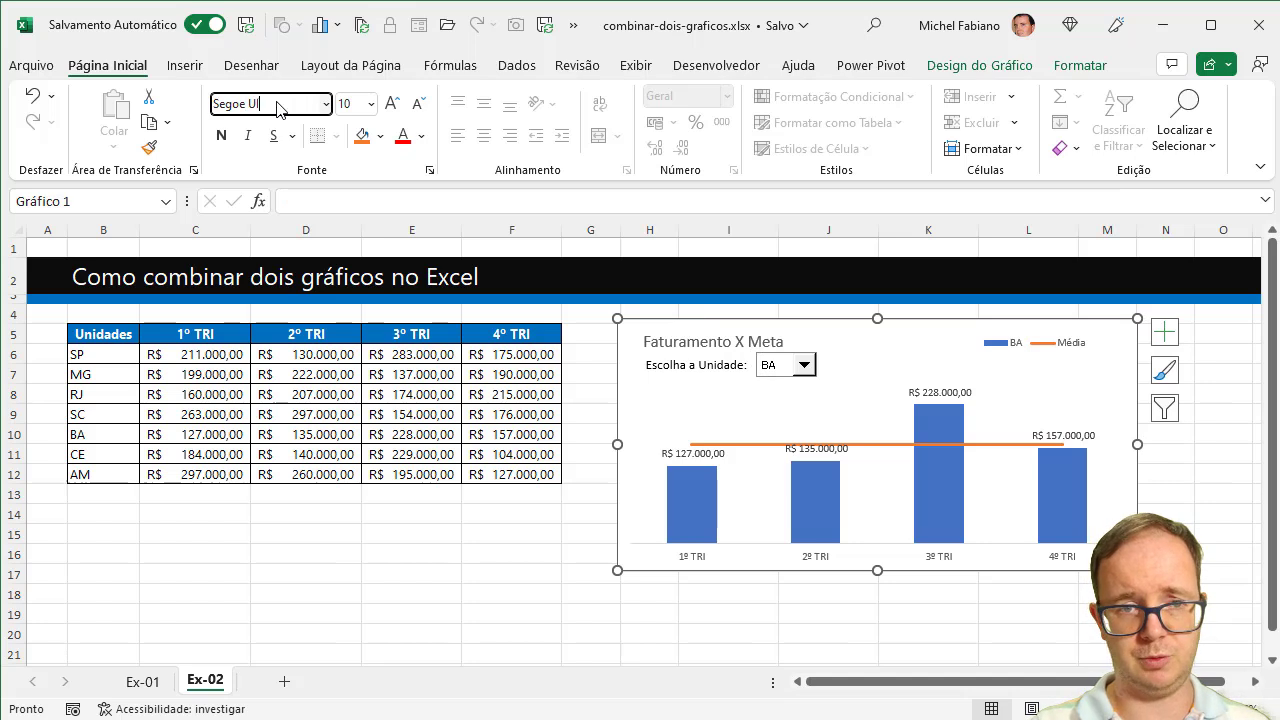
key(Return)
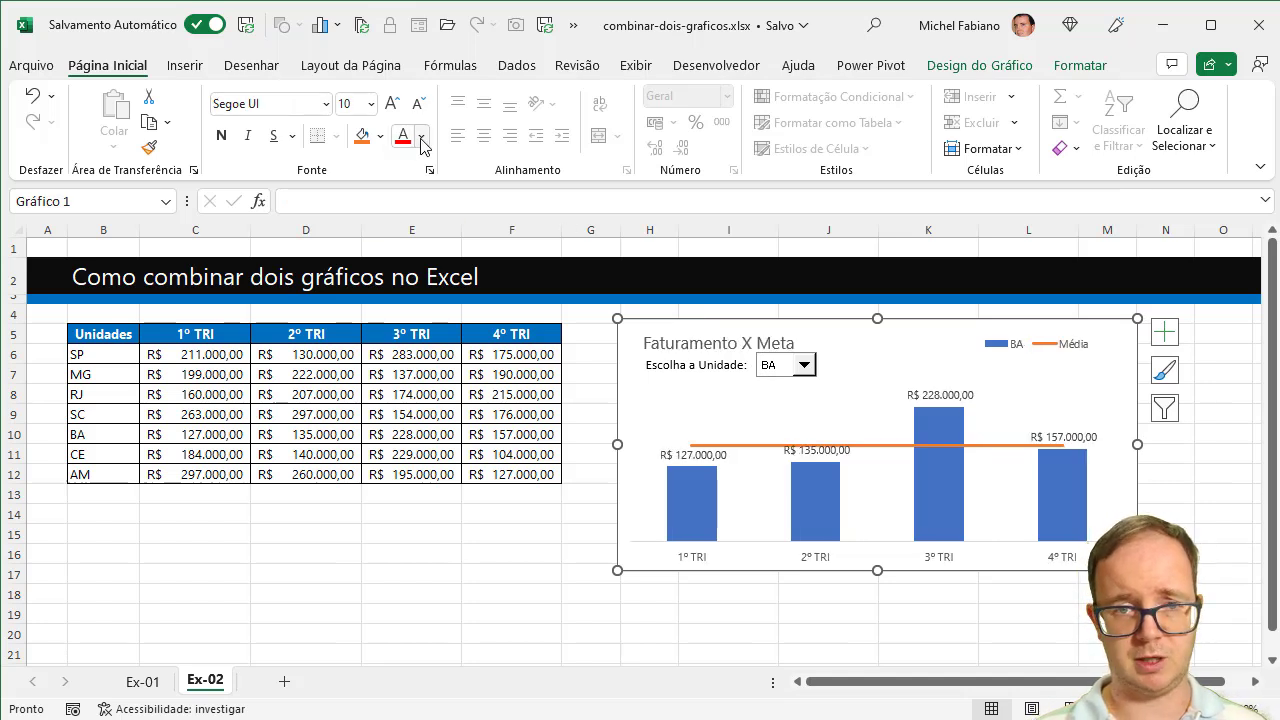
click(421, 136)
click(419, 285)
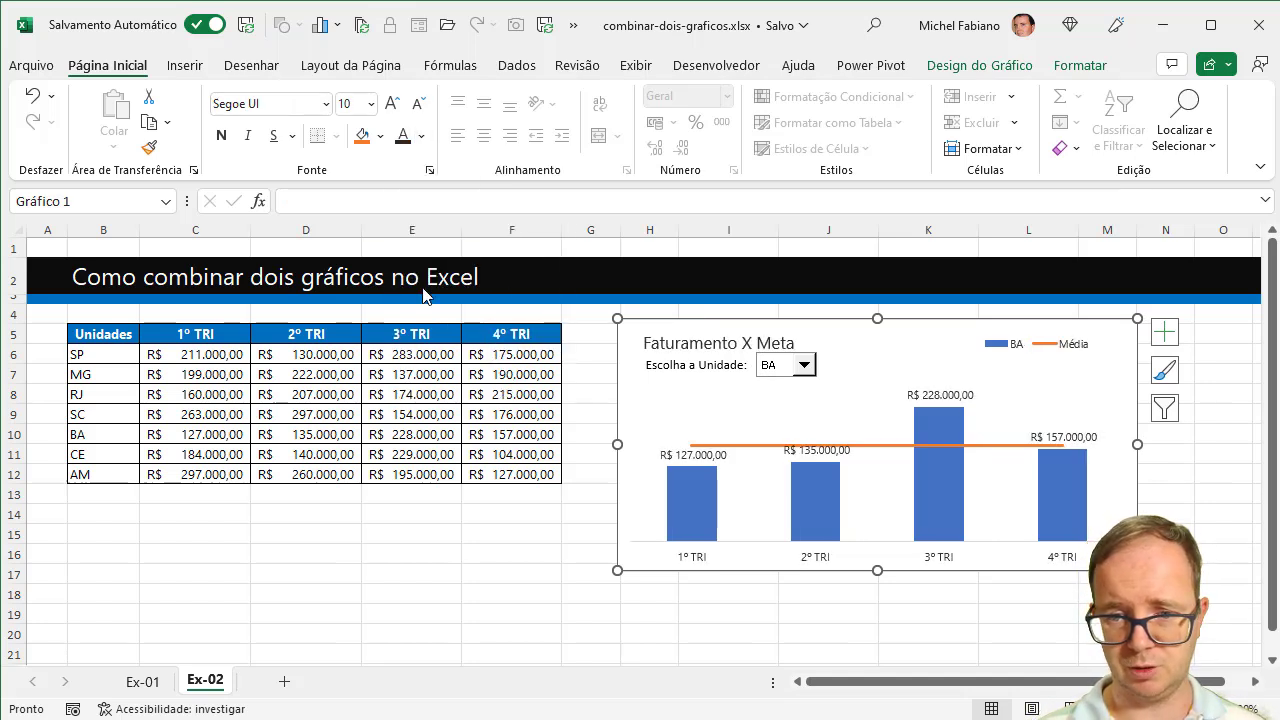
click(223, 138)
Unbold the data labels and give the Média series a gold fill.
click(679, 454)
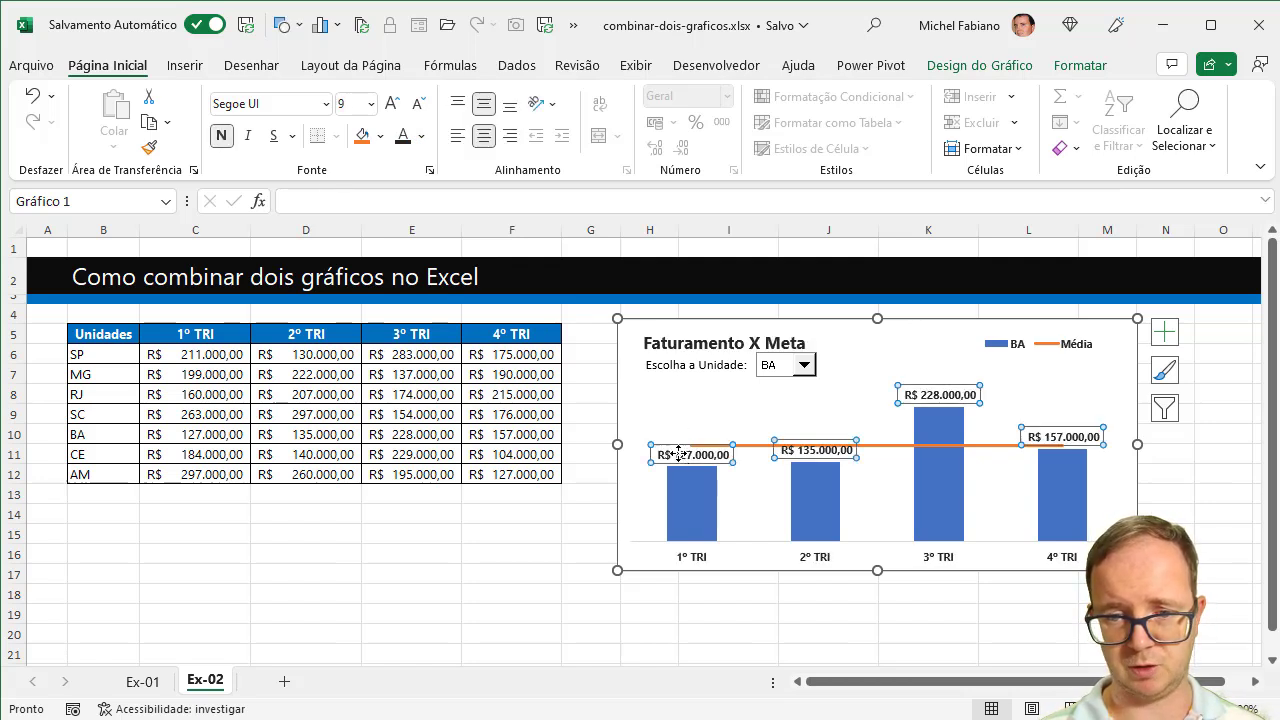
click(222, 135)
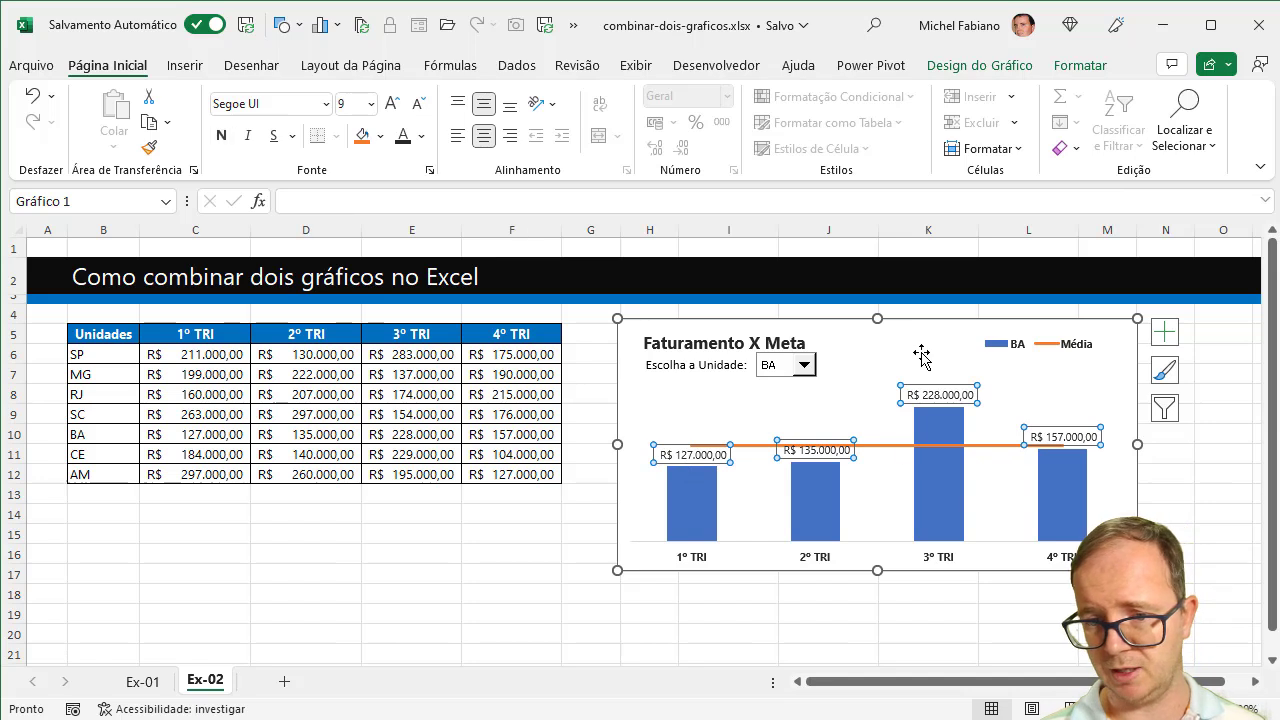
click(895, 445)
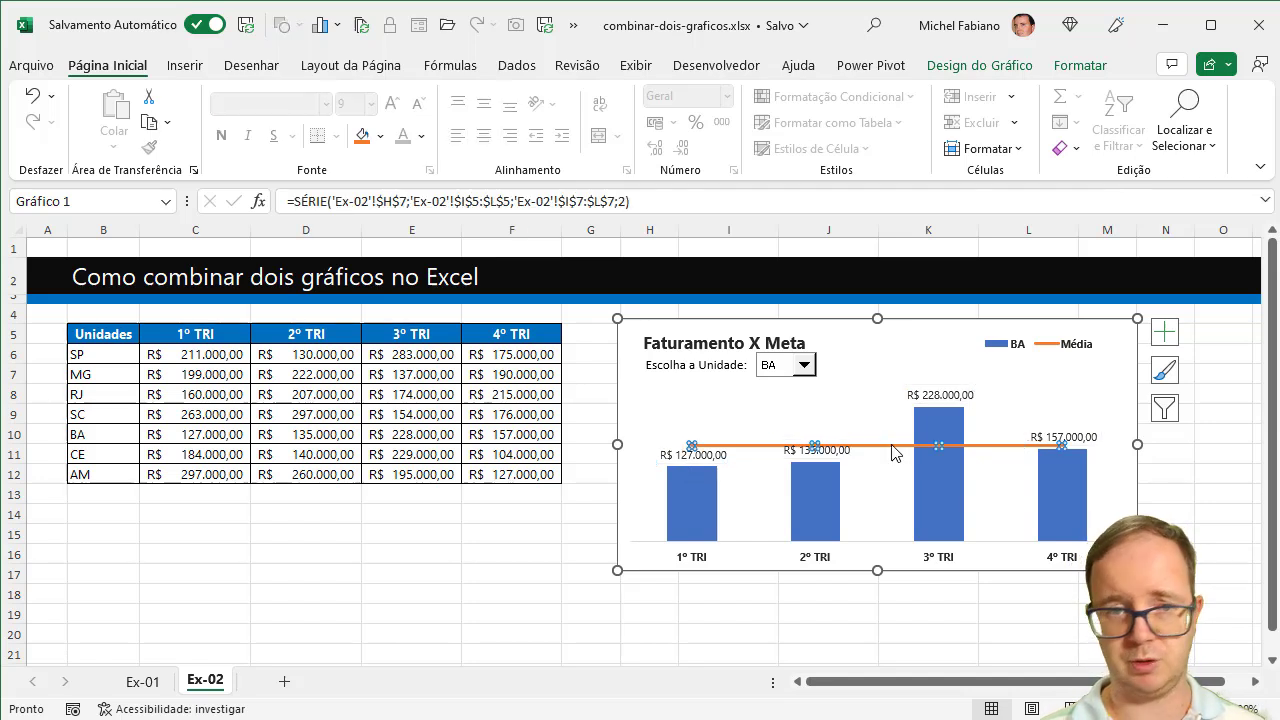
click(381, 136)
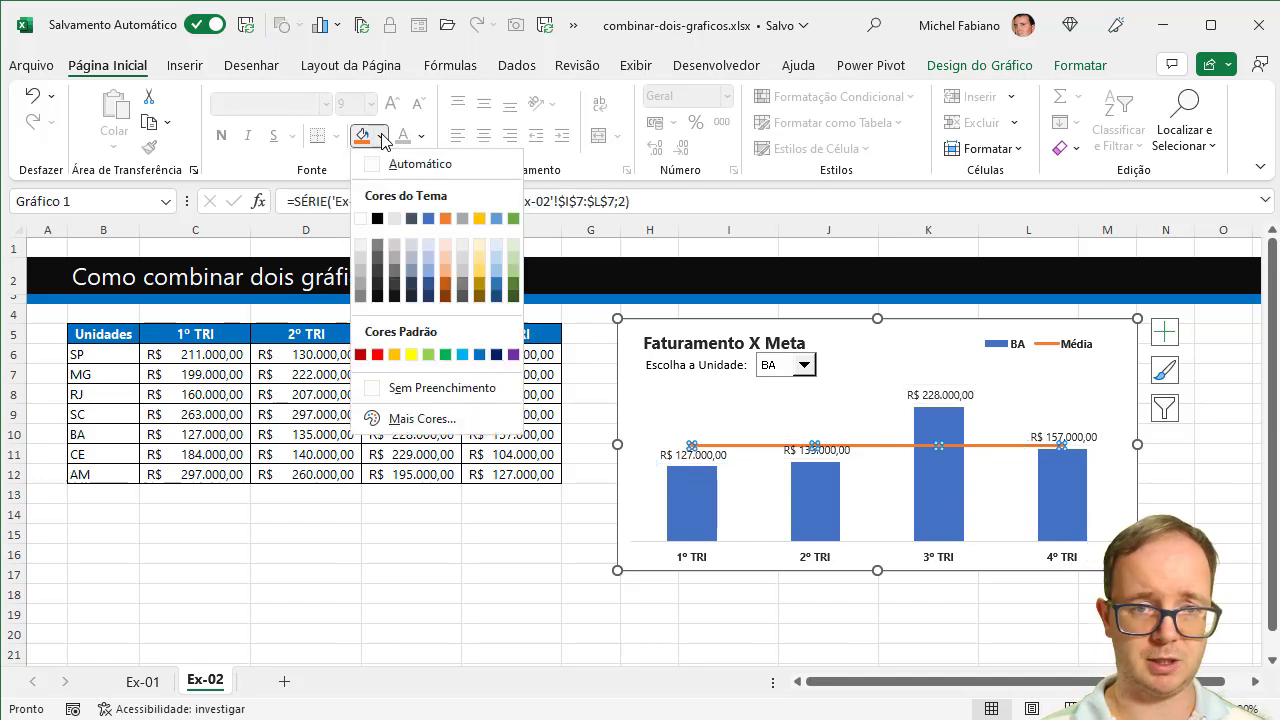
click(396, 355)
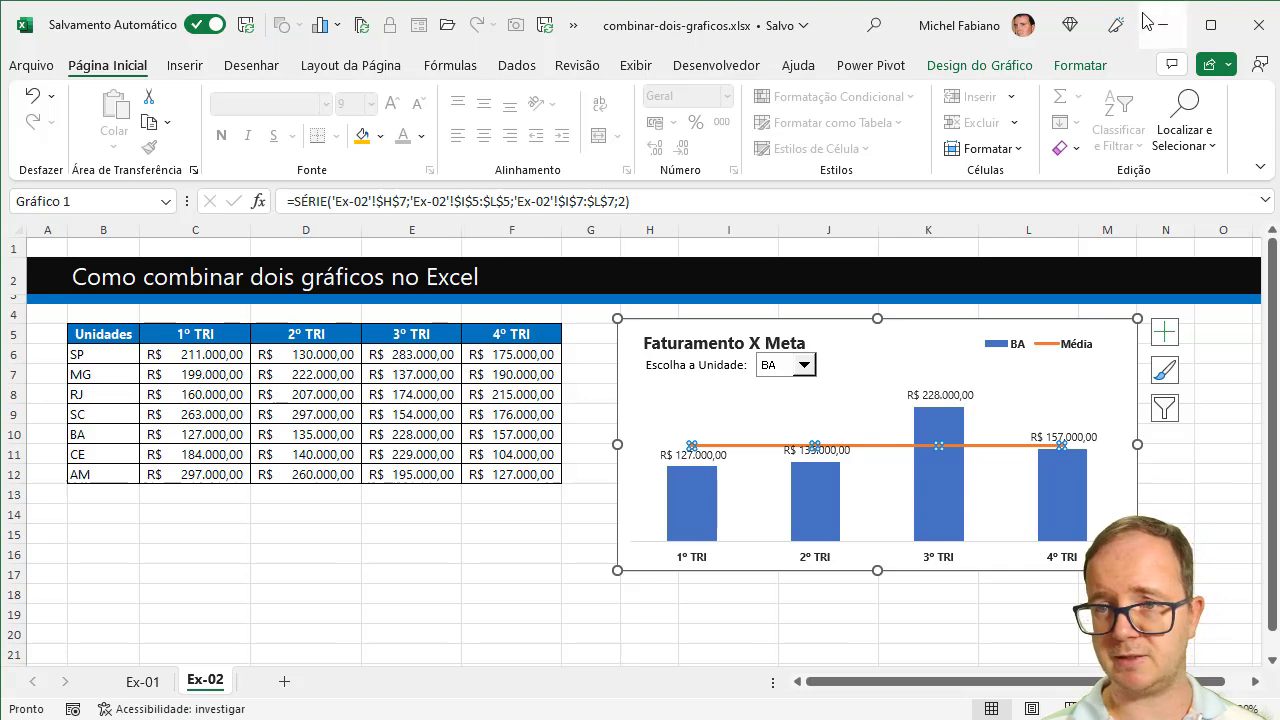
click(1080, 65)
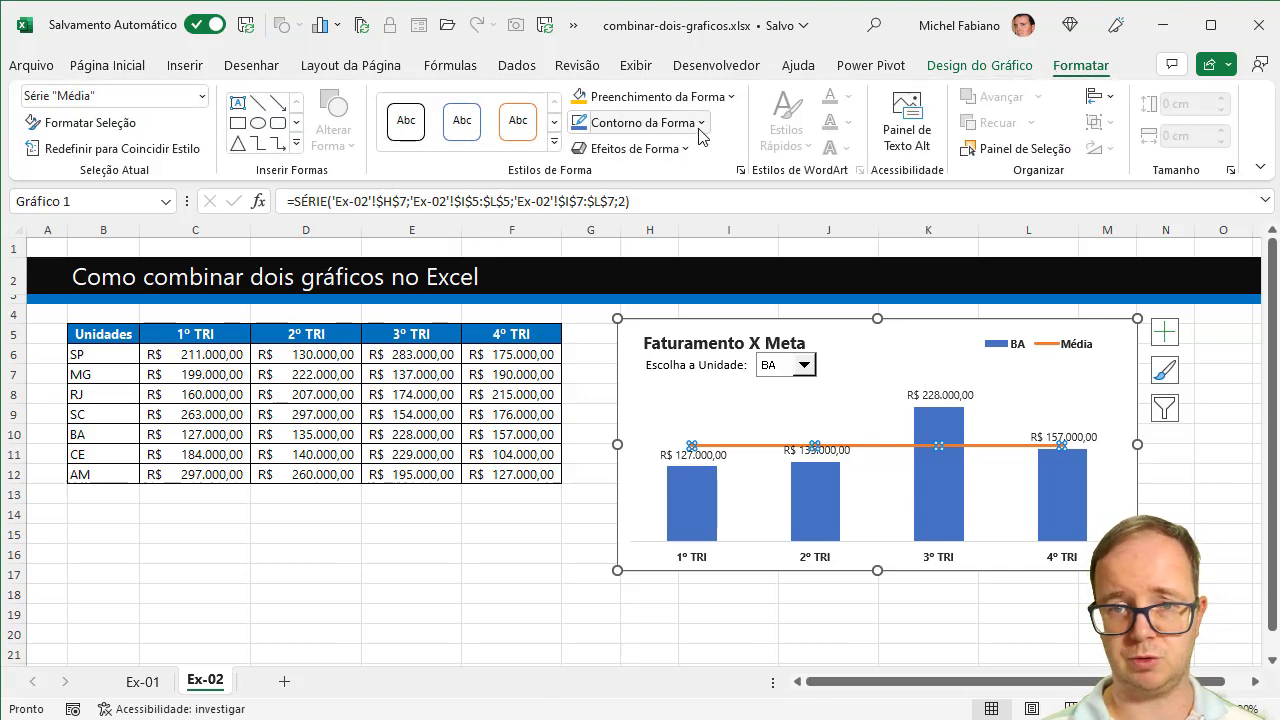
Make the Média average line gold and dashed.
click(645, 122)
click(611, 341)
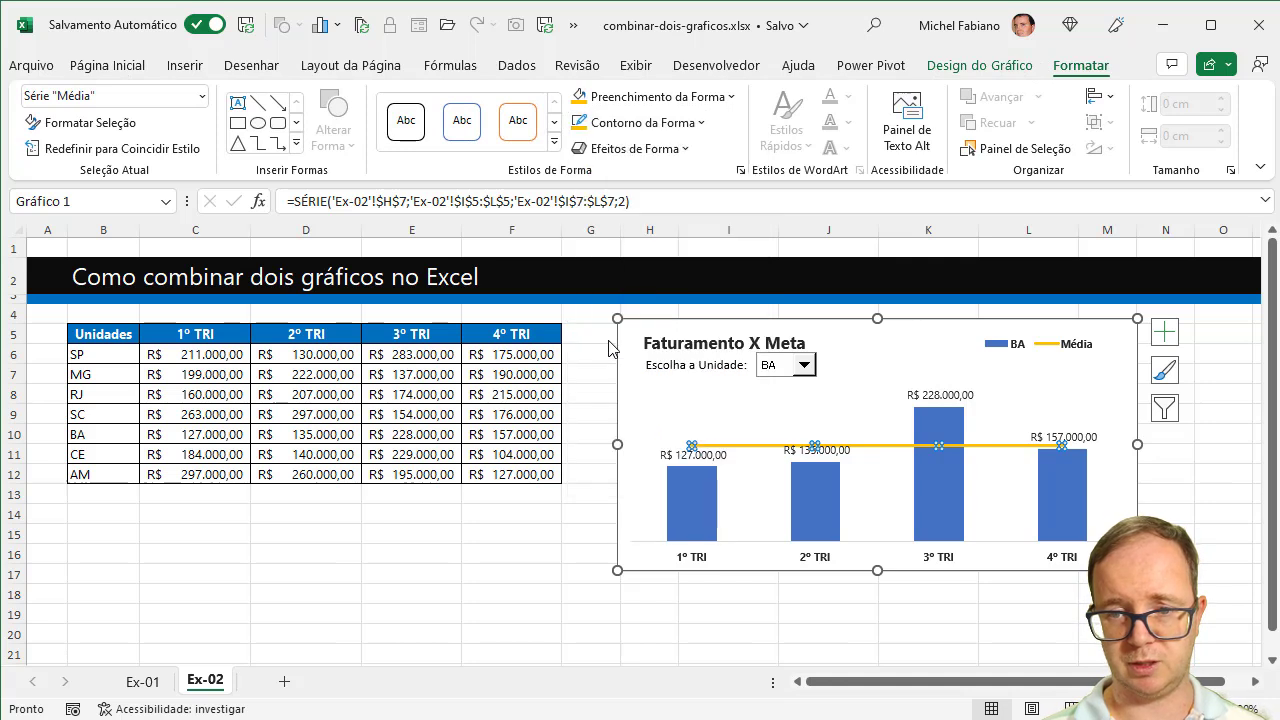
click(694, 122)
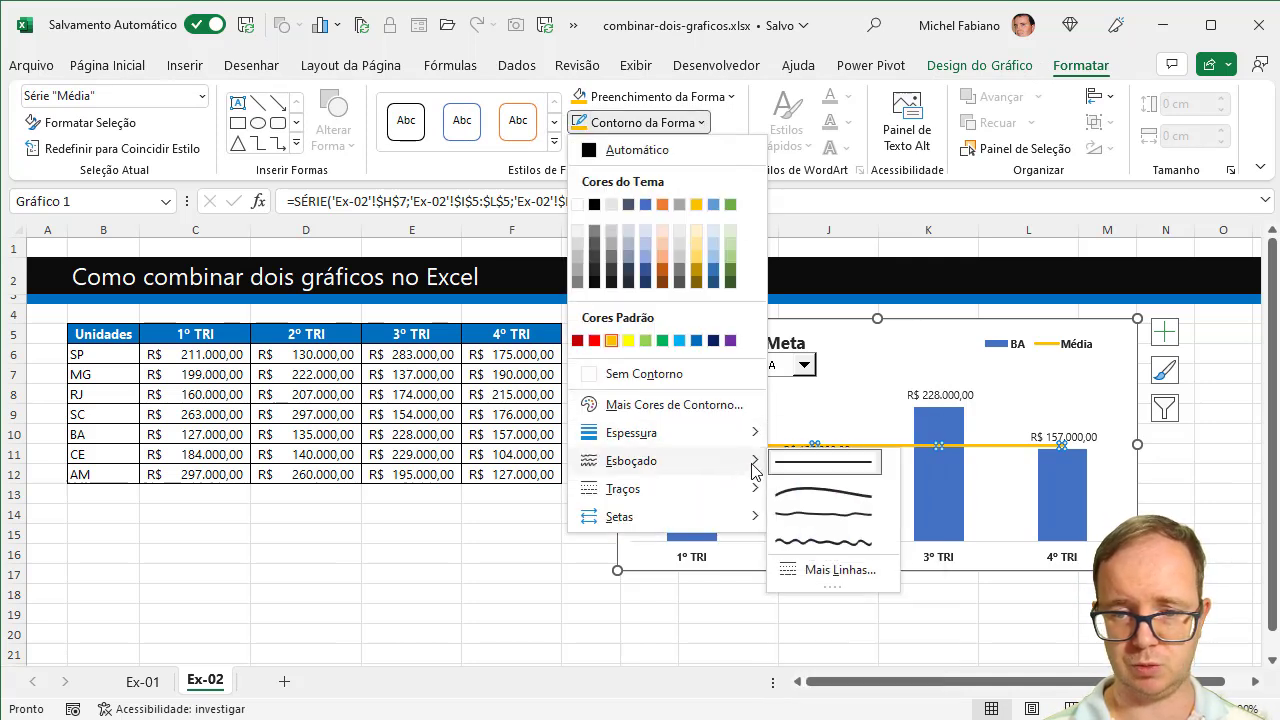
mouse_move(748, 499)
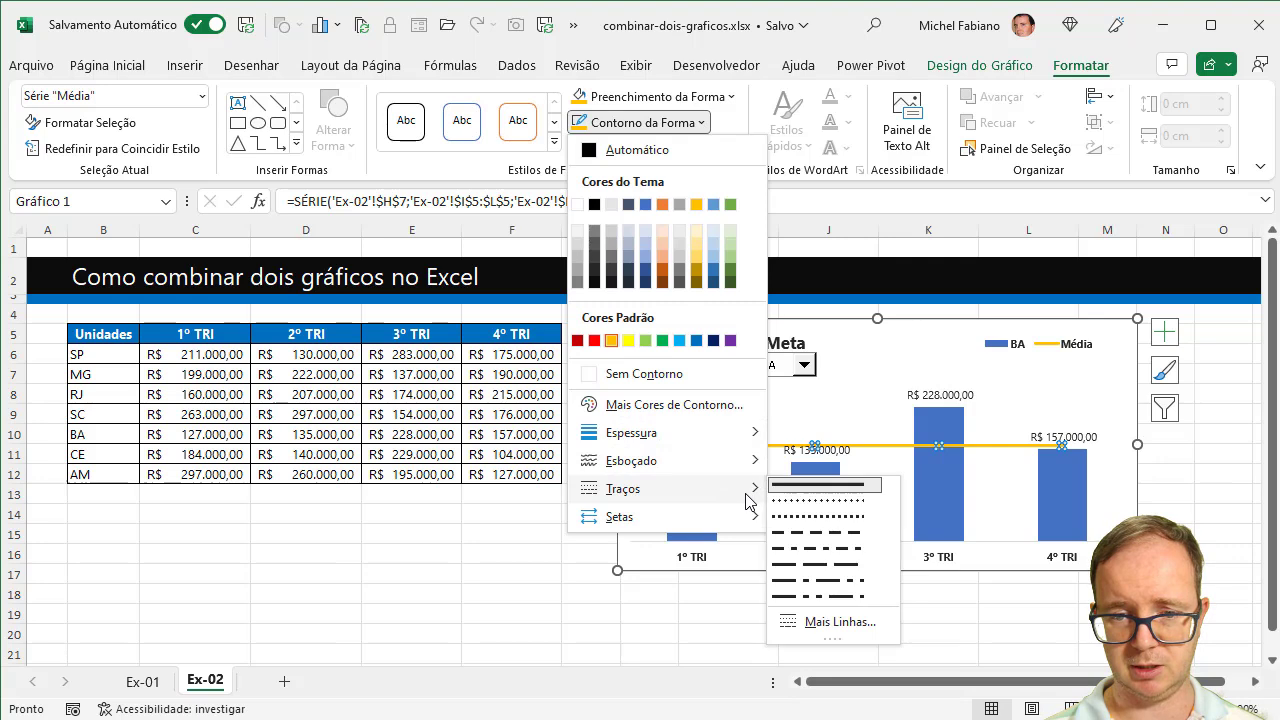
click(812, 517)
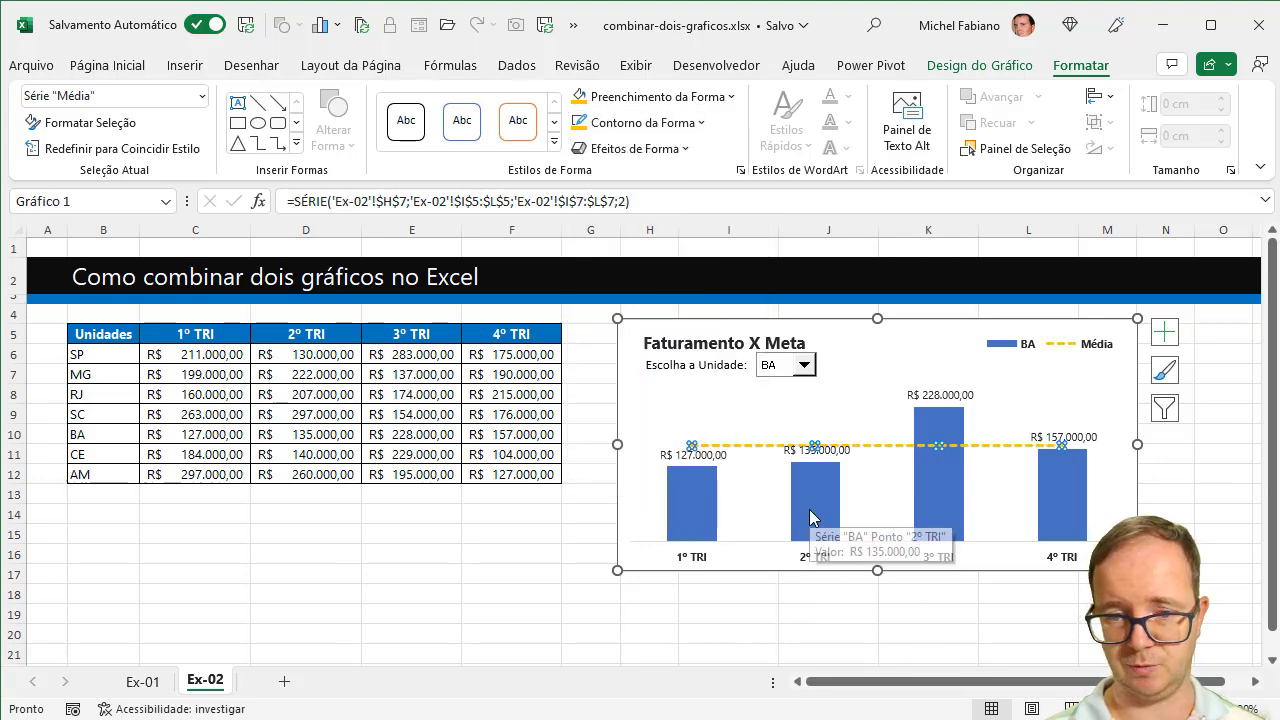
key(Escape)
Fill the BA revenue columns dark blue.
click(712, 524)
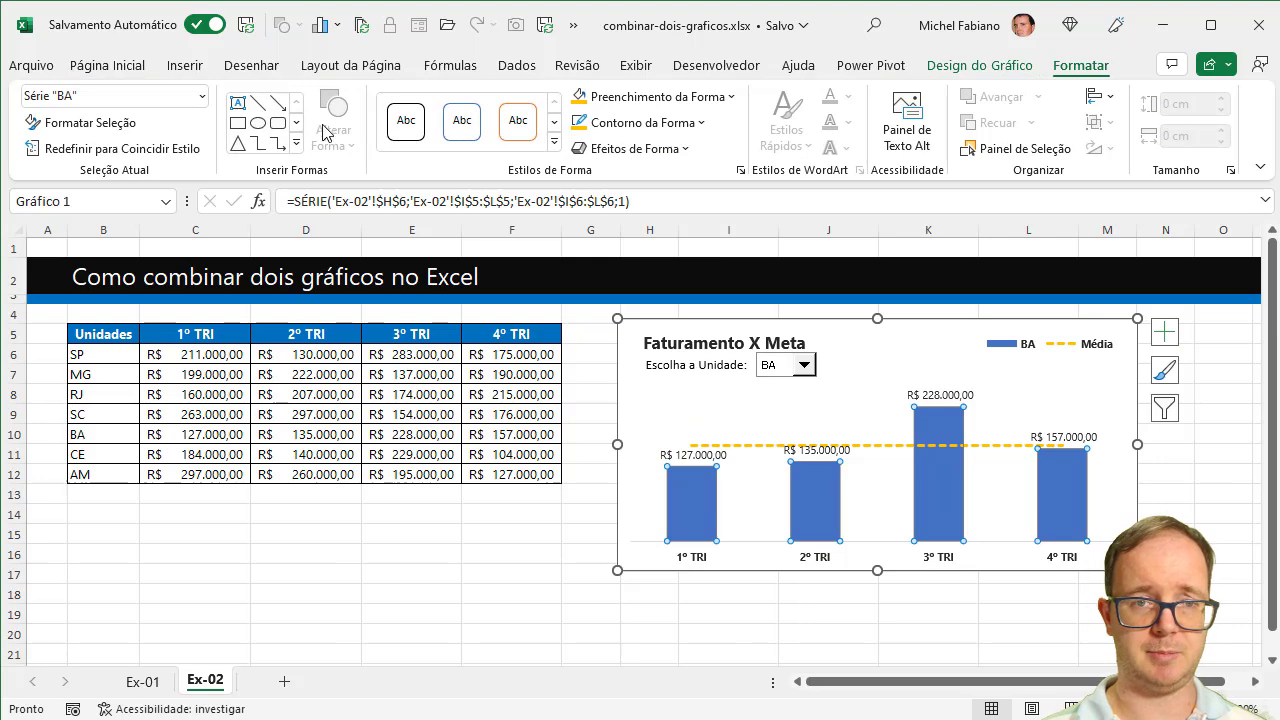
click(985, 65)
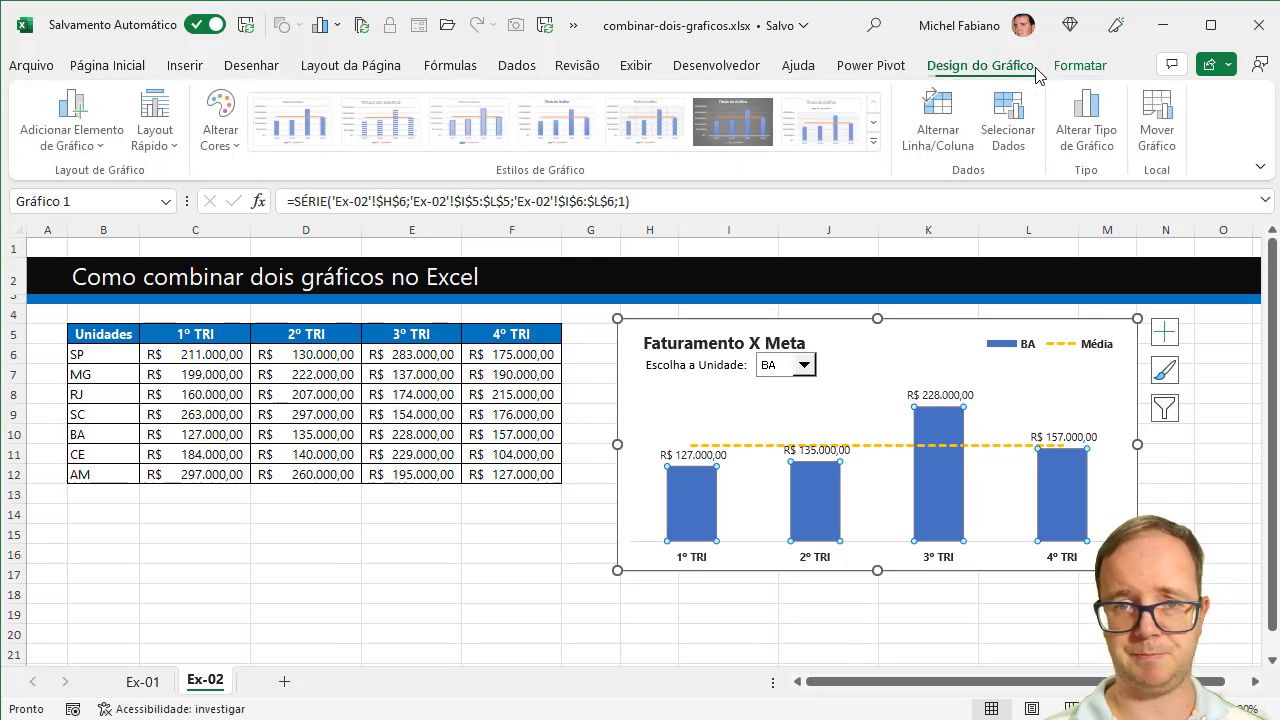
click(1078, 68)
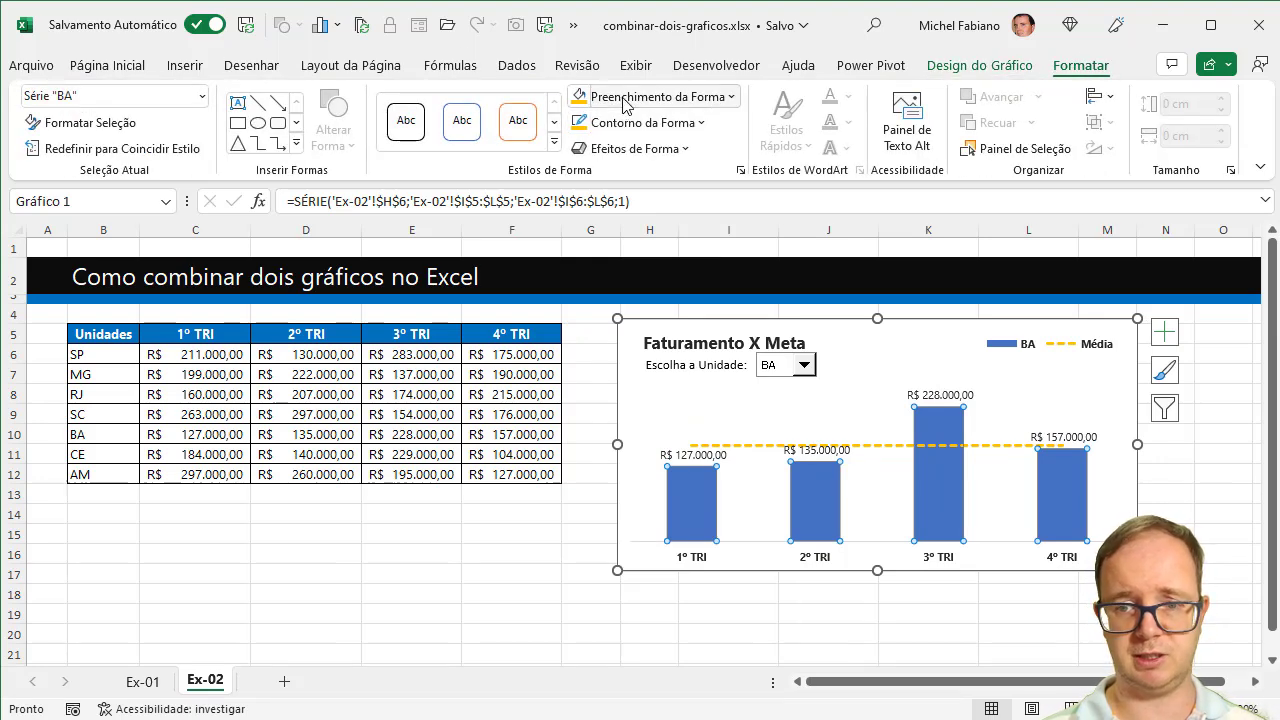
click(655, 96)
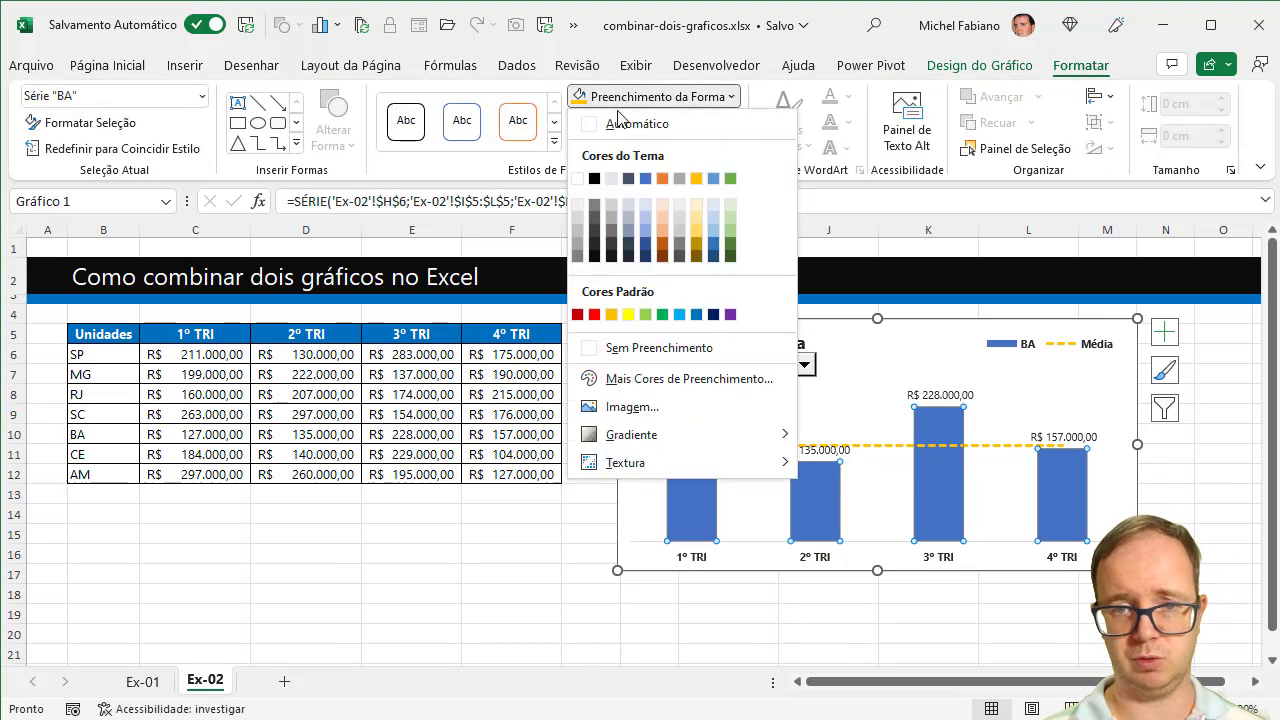
click(645, 254)
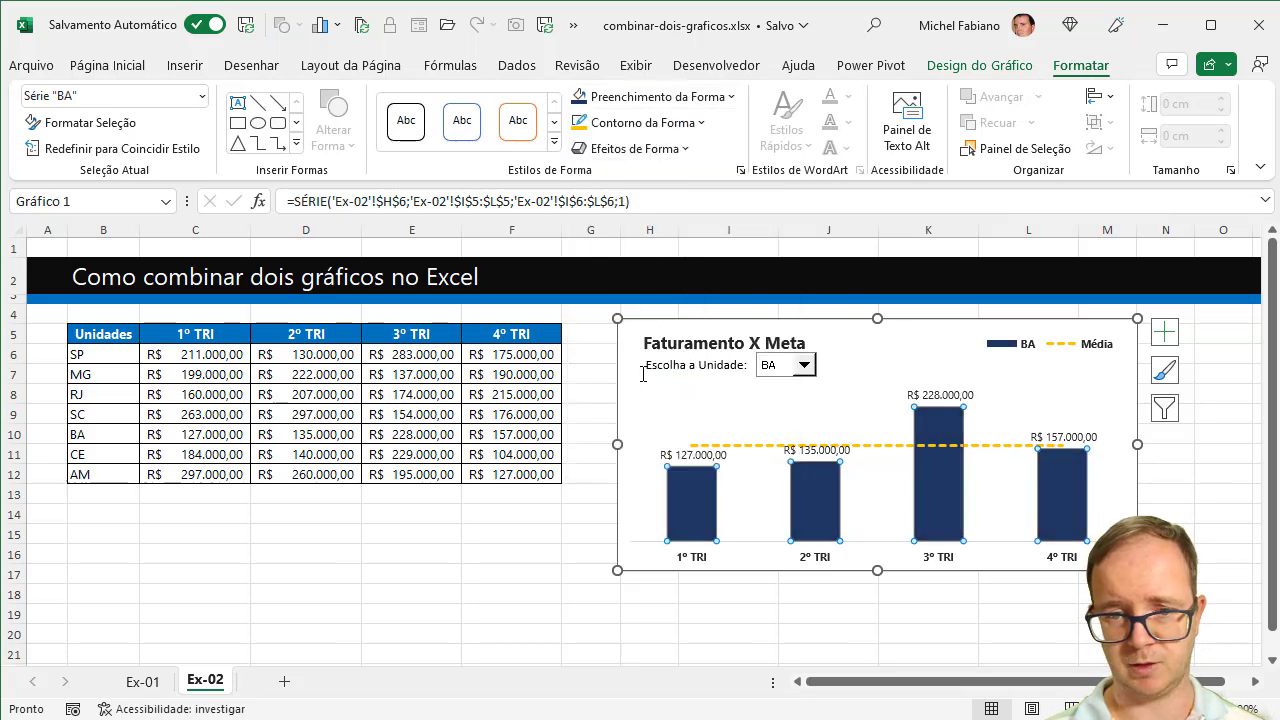
Give the chart area a light grey fill and an outer shadow.
click(634, 393)
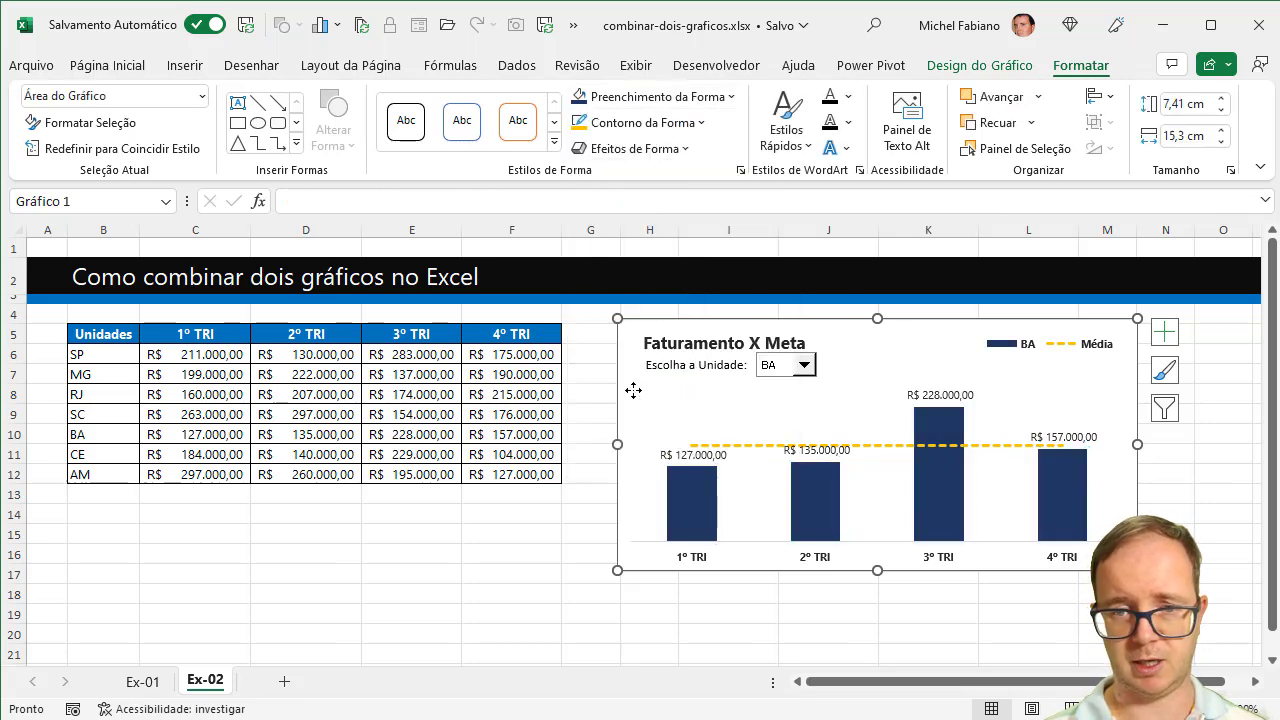
click(655, 96)
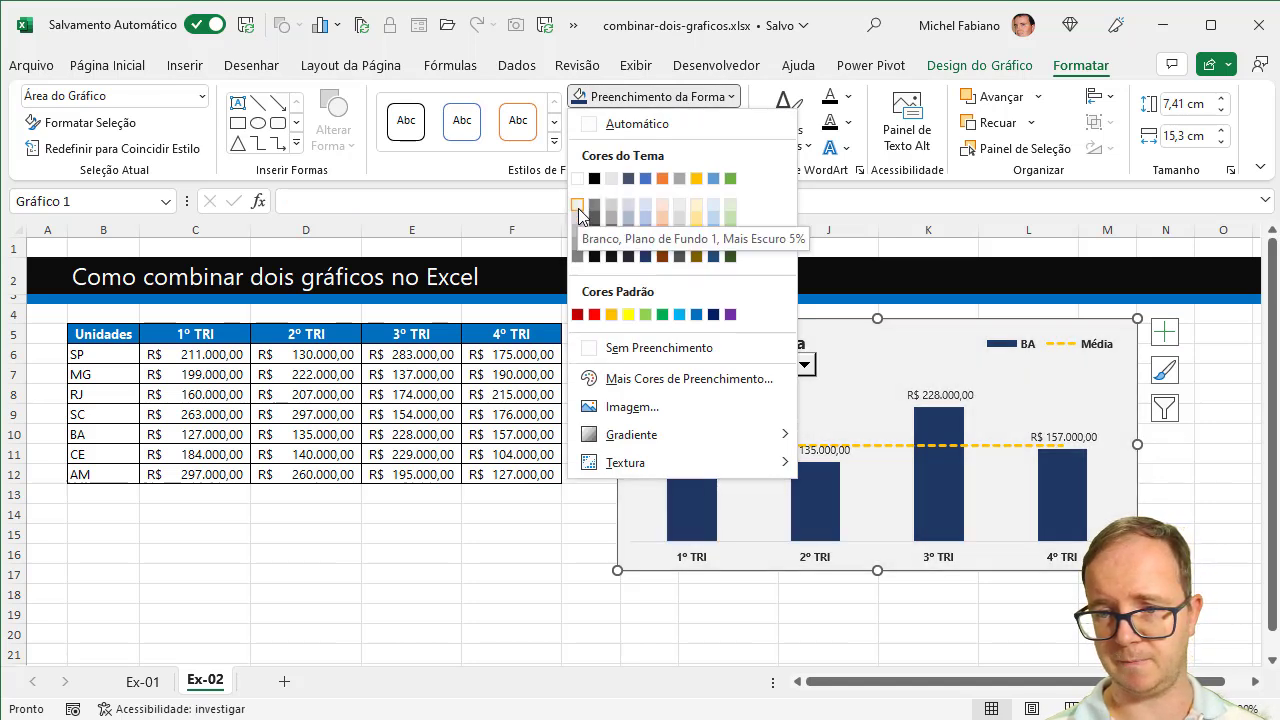
click(579, 214)
click(679, 149)
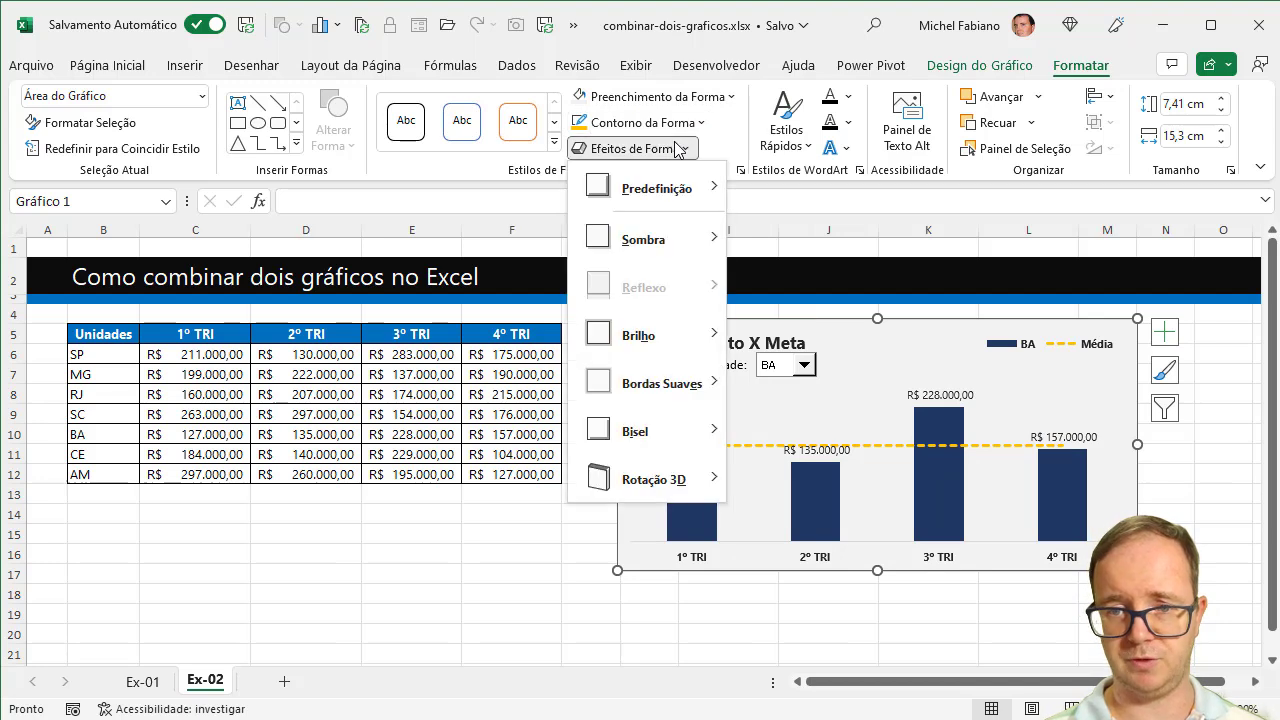
mouse_move(716, 243)
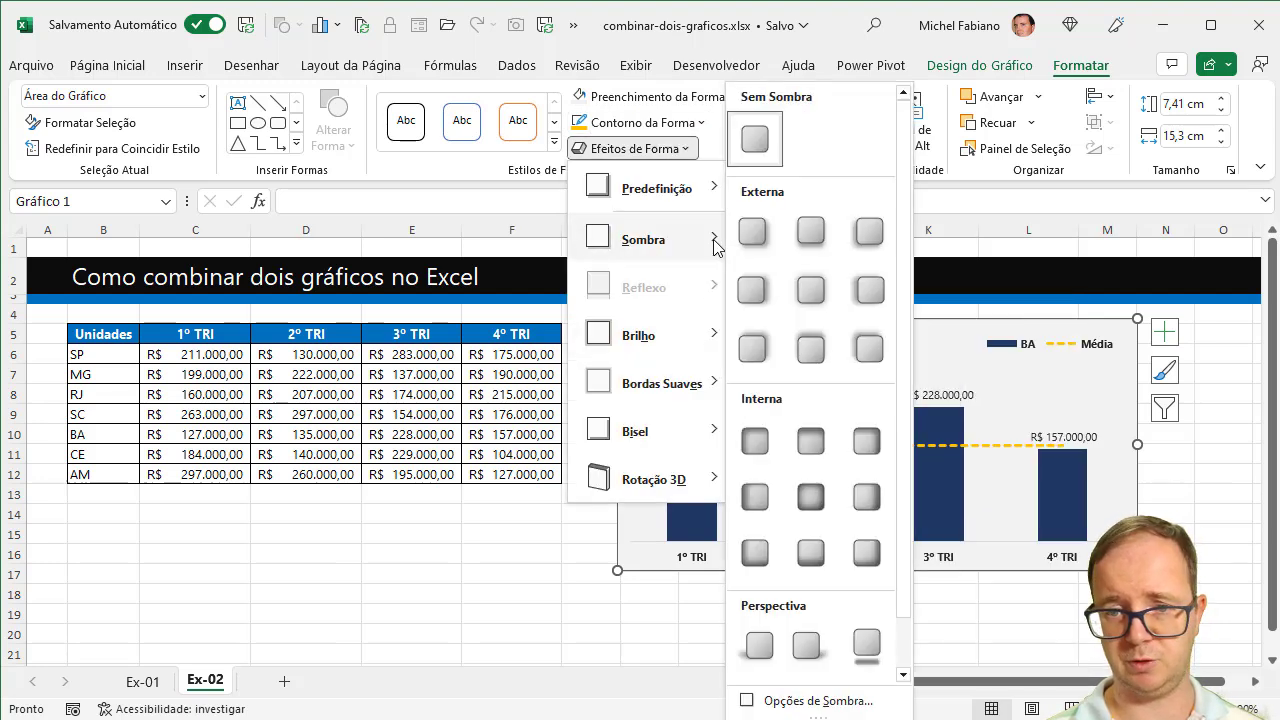
click(822, 294)
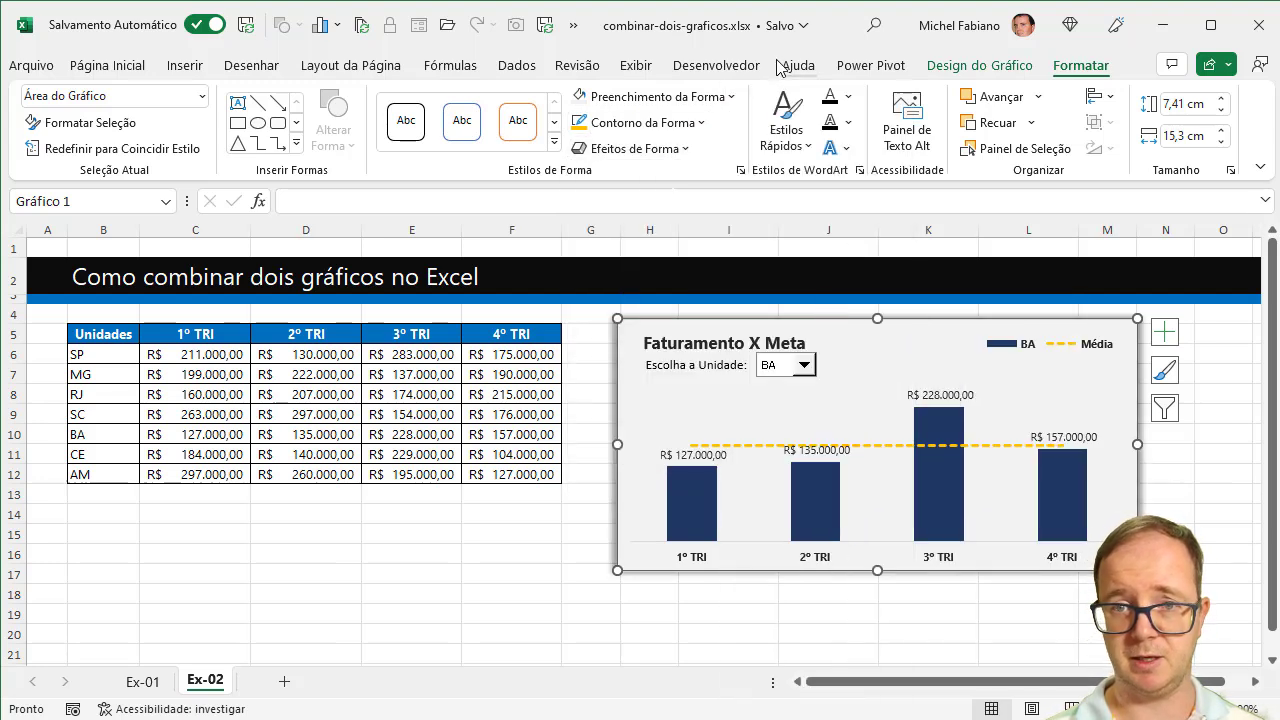
click(636, 65)
click(562, 130)
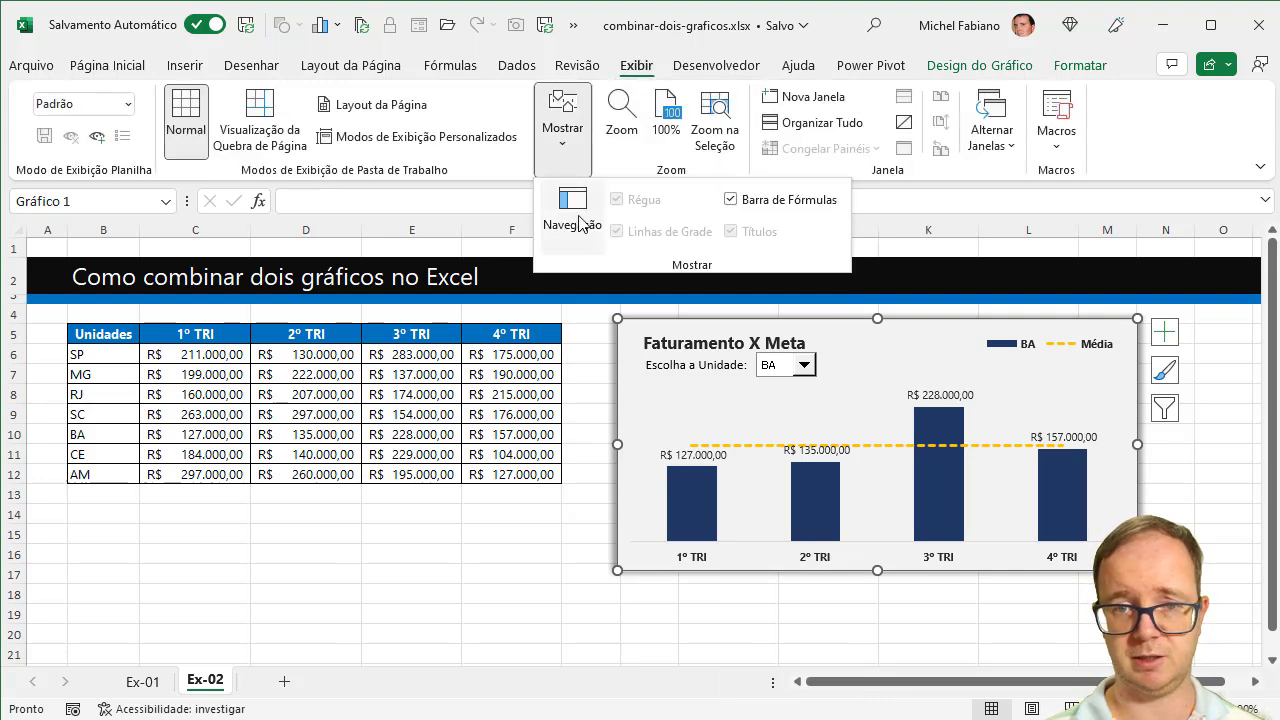
Hide the sheet gridlines.
click(603, 480)
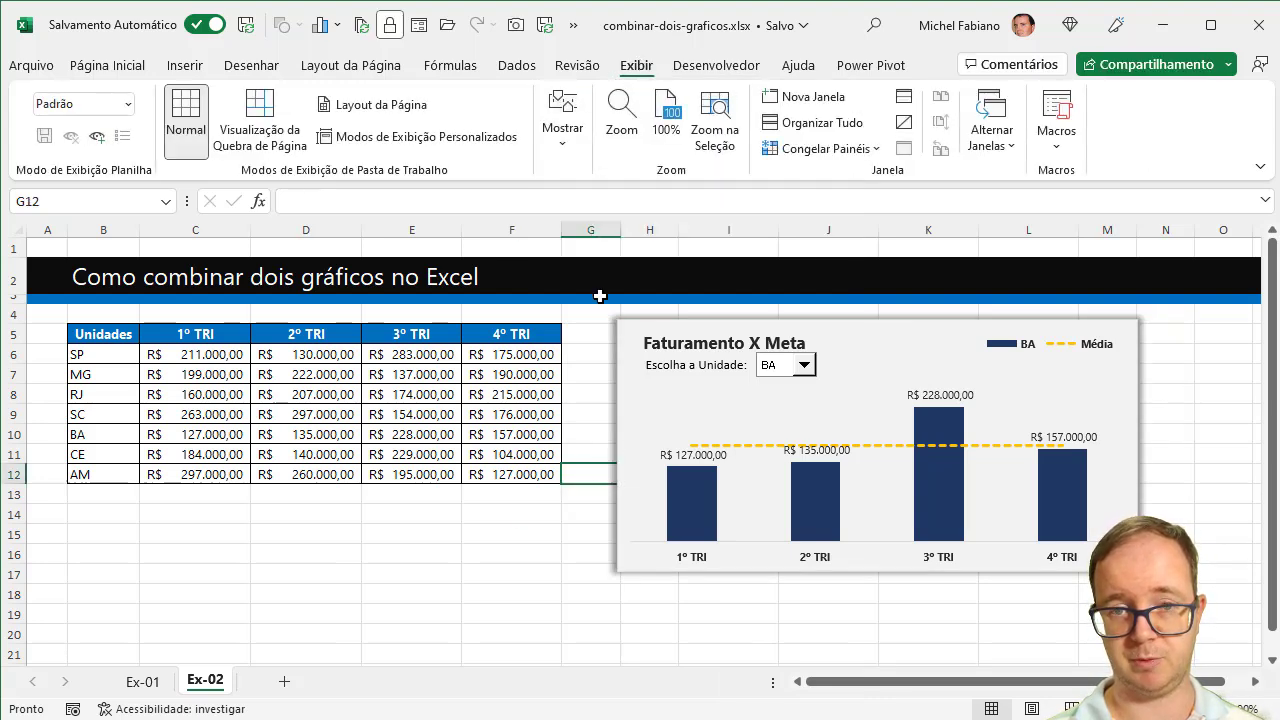
click(566, 130)
click(652, 235)
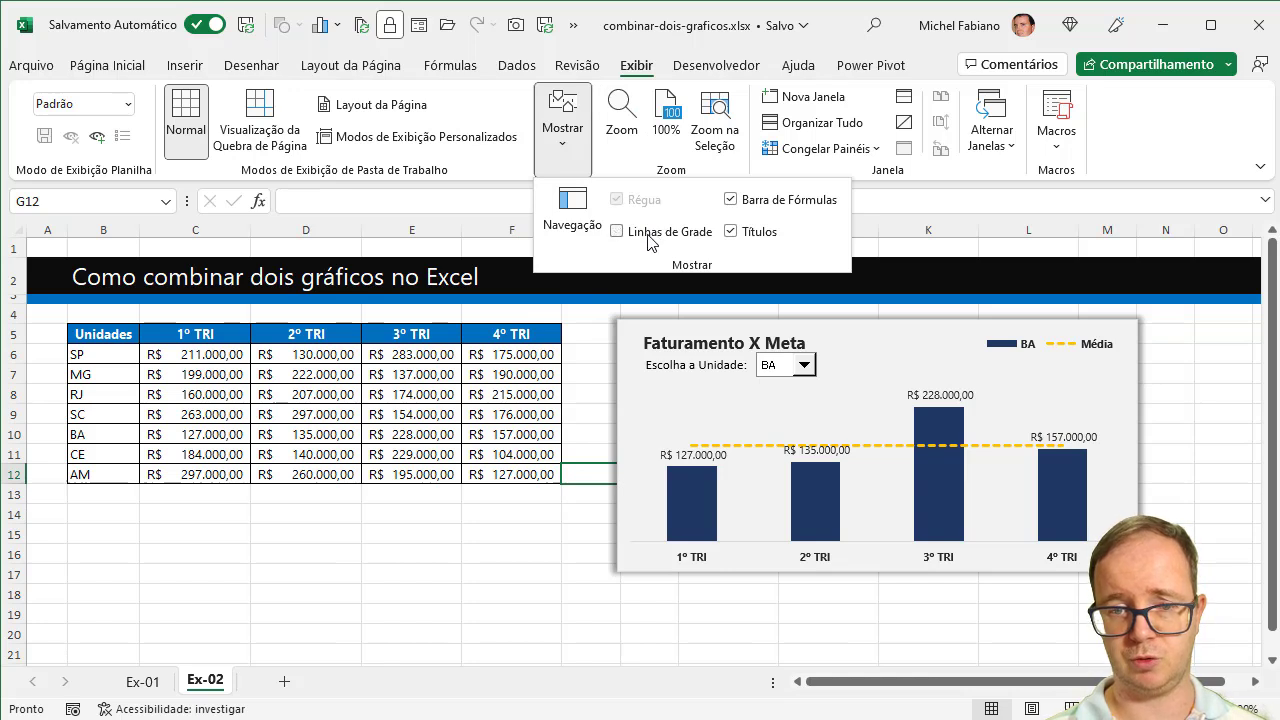
key(Escape)
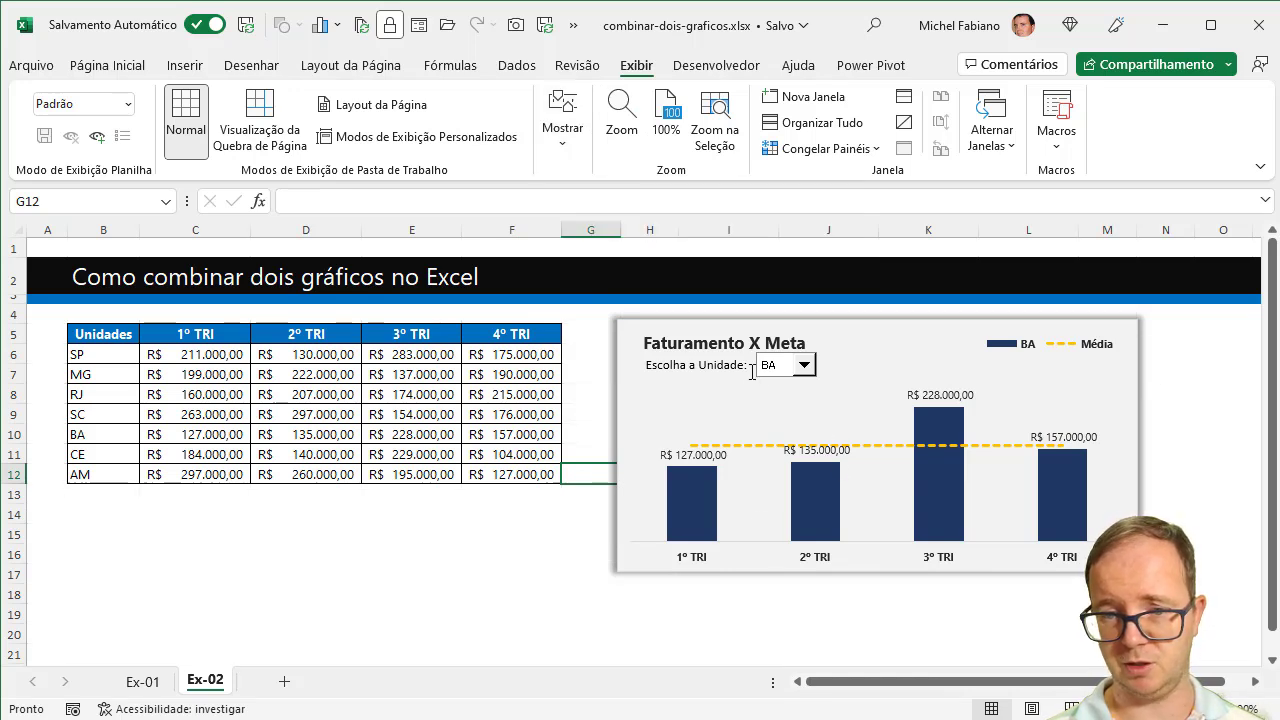
Move the 'Escolha a Unidade:' label and its drop-down slightly lower to align them.
click(705, 372)
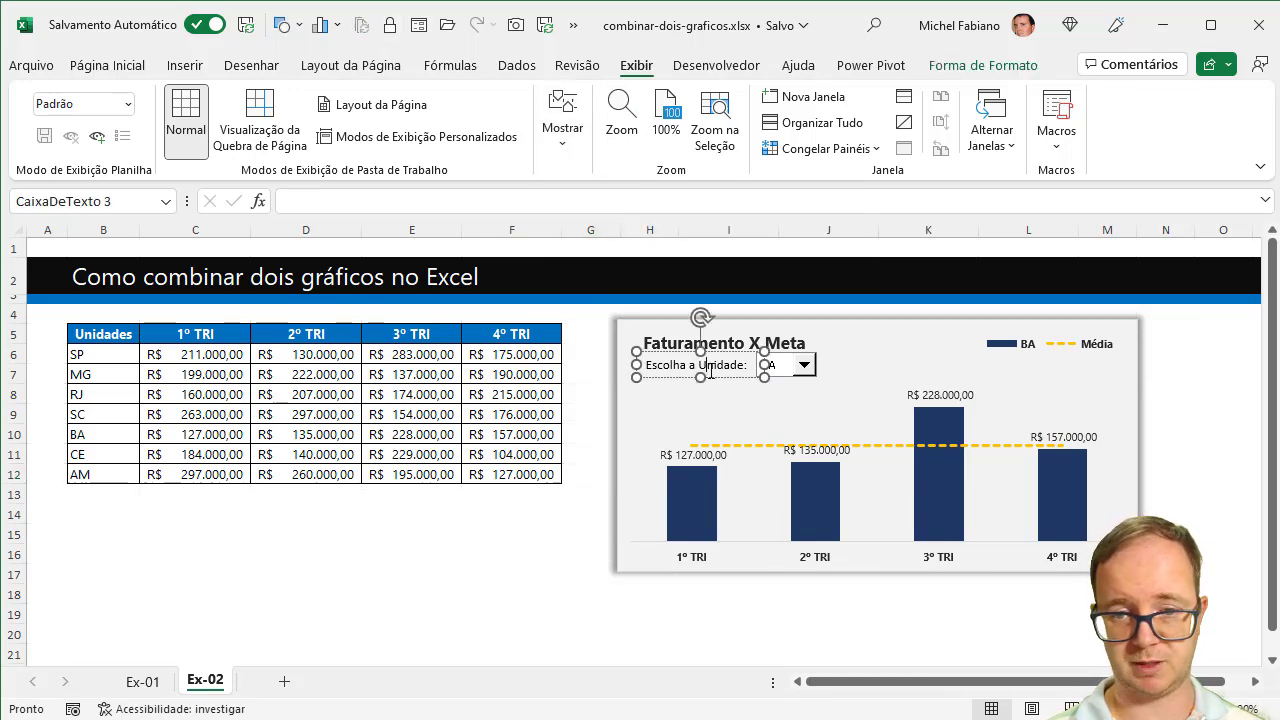
drag(720, 375, 720, 378)
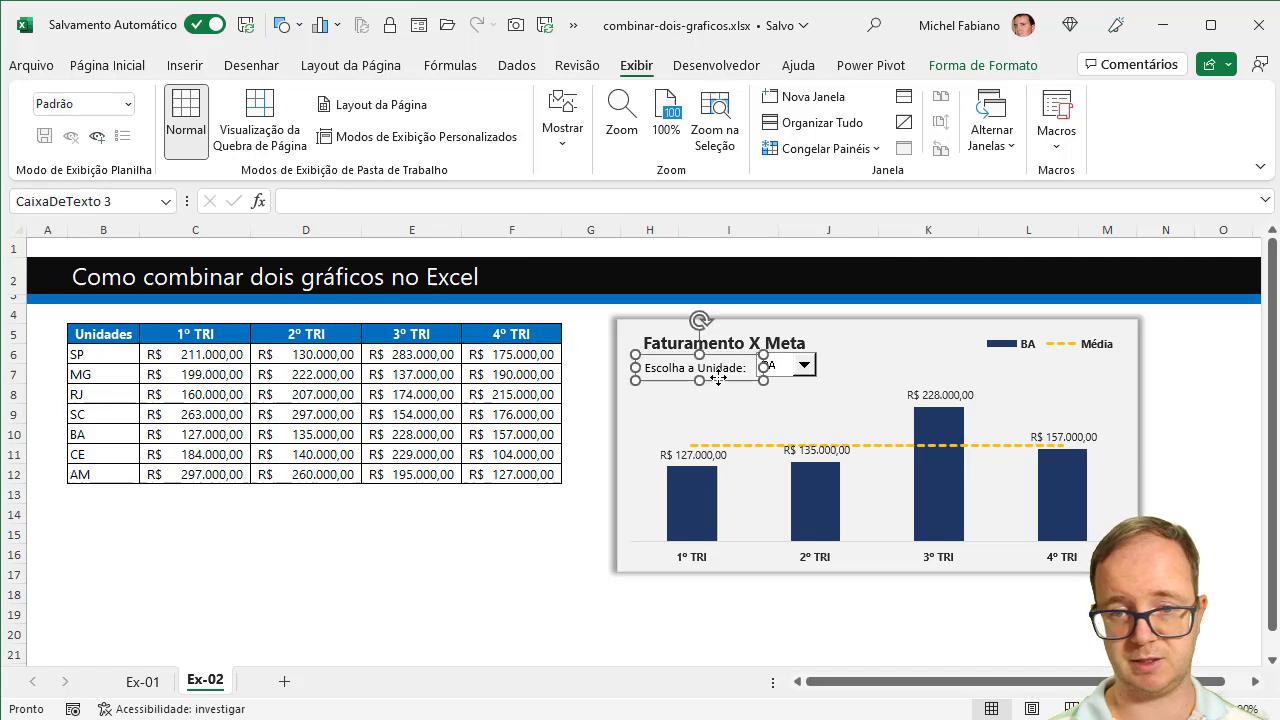
right_click(789, 382)
key(Escape)
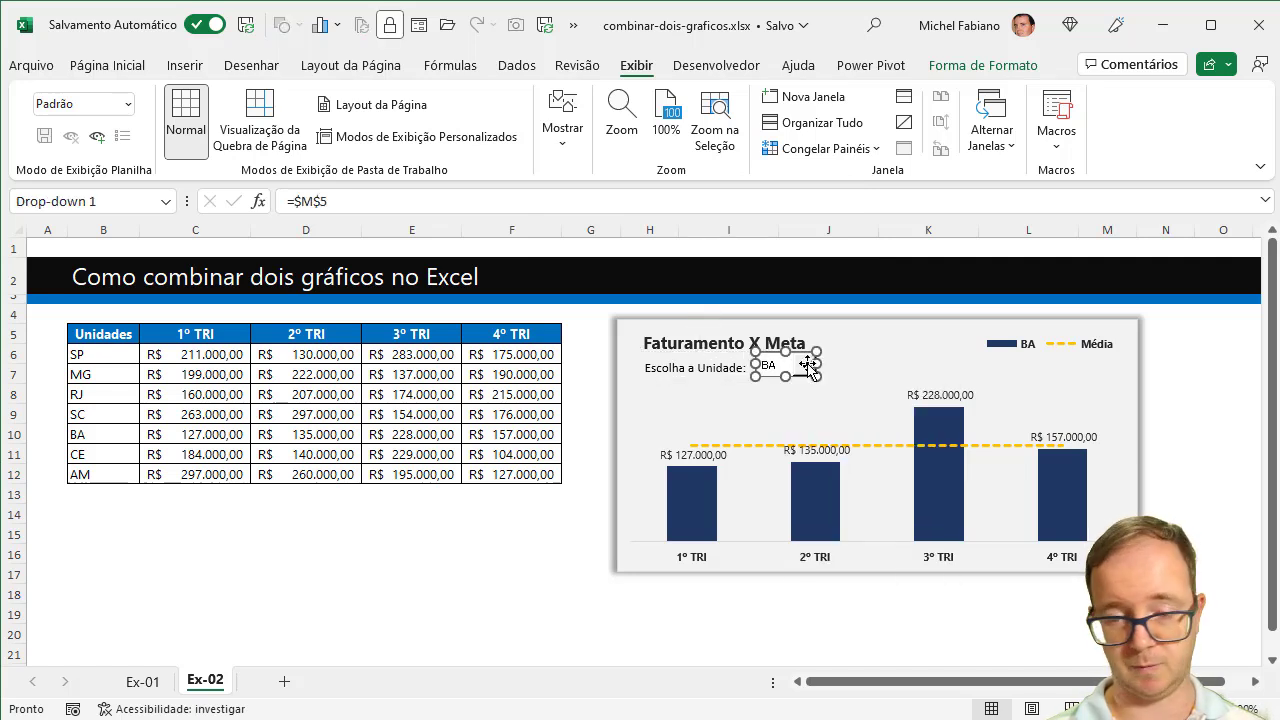
drag(808, 365, 801, 379)
Switch the chart's unit drop-down to SP, then SC, and finally AM.
click(573, 532)
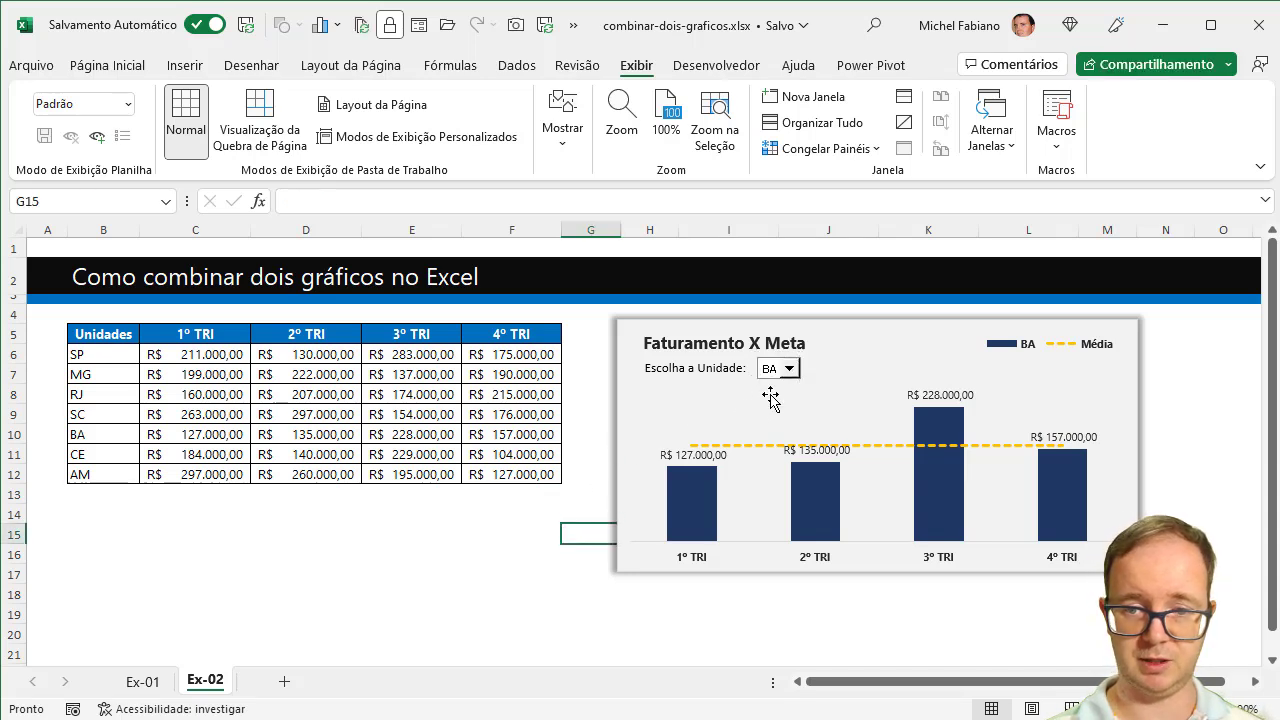
click(789, 370)
click(782, 385)
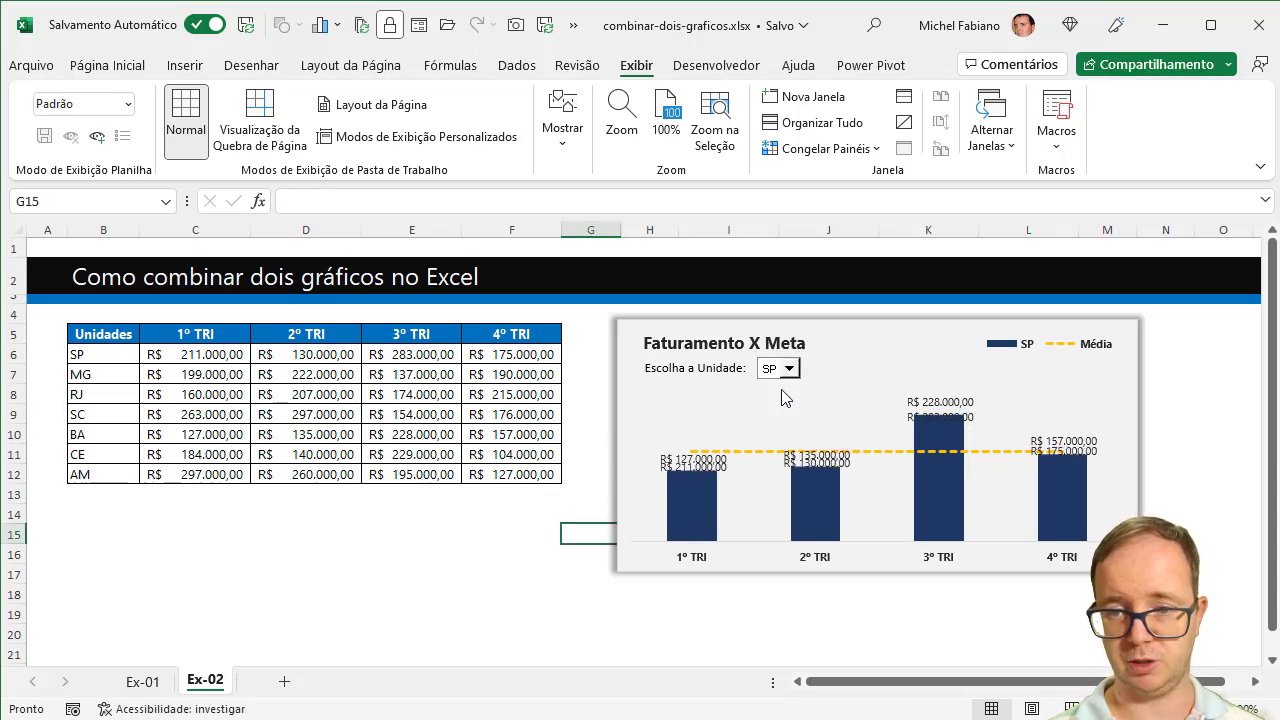
click(789, 368)
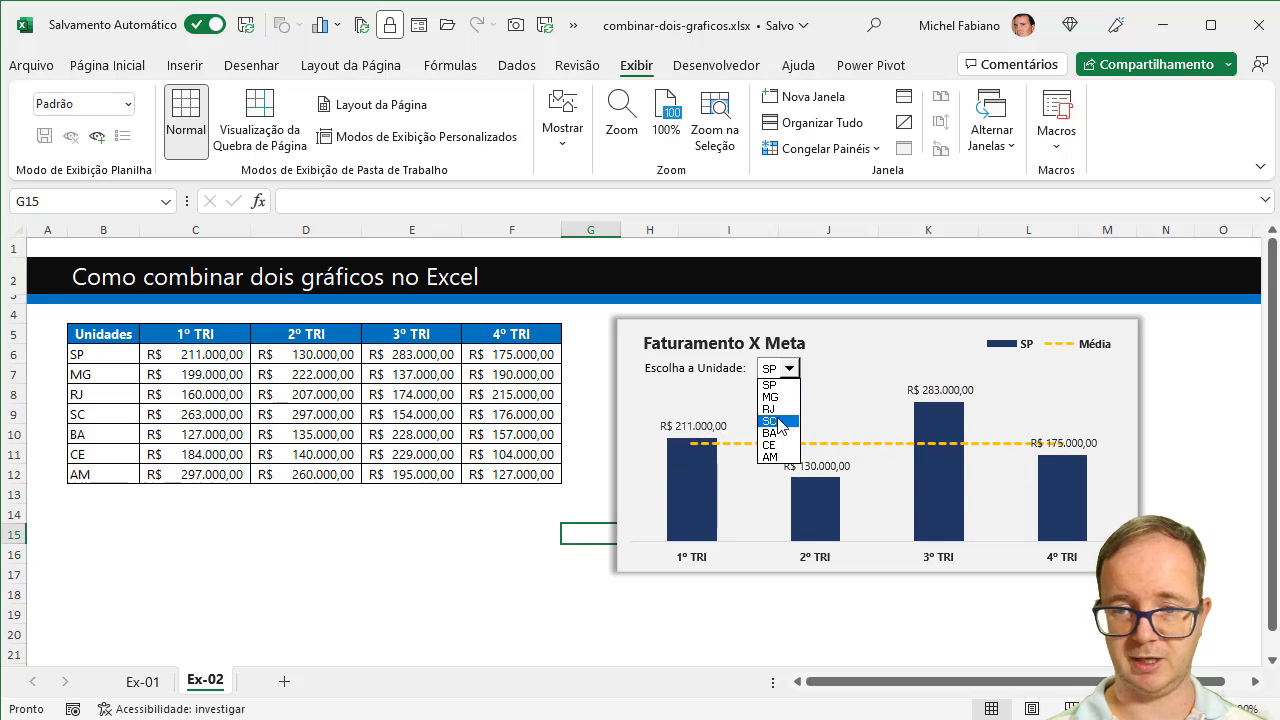
click(779, 417)
click(789, 368)
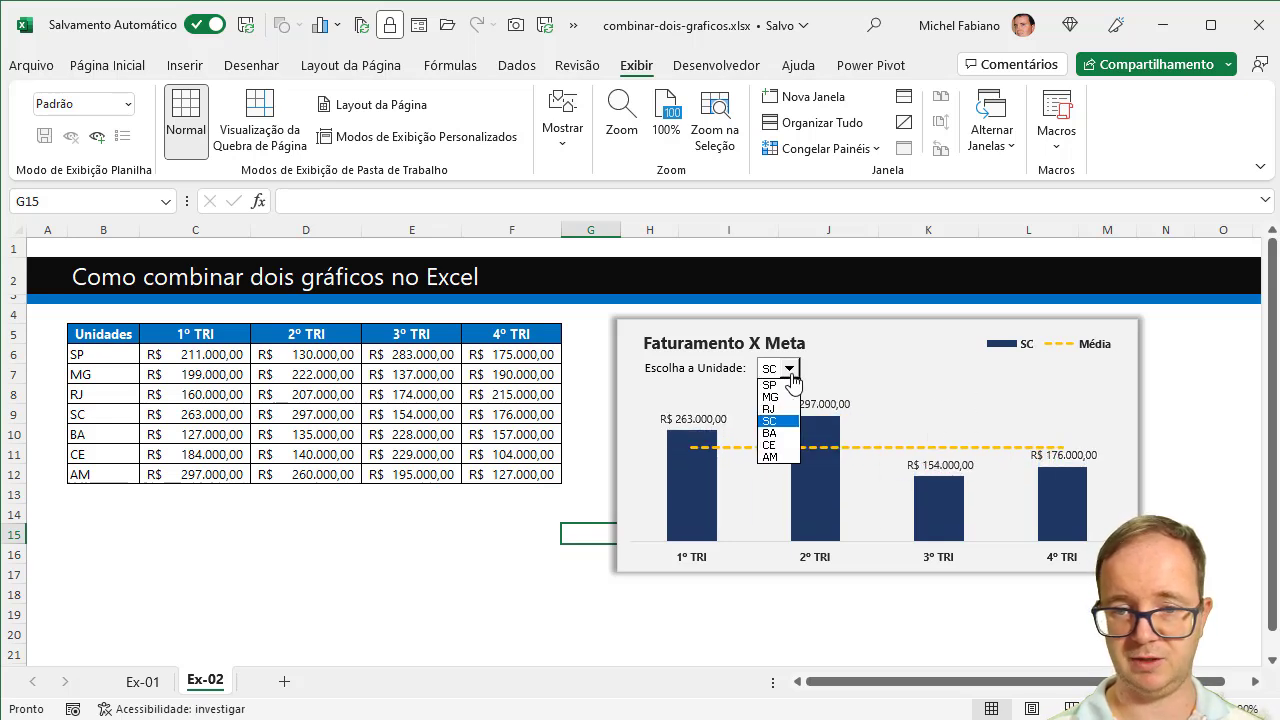
click(781, 457)
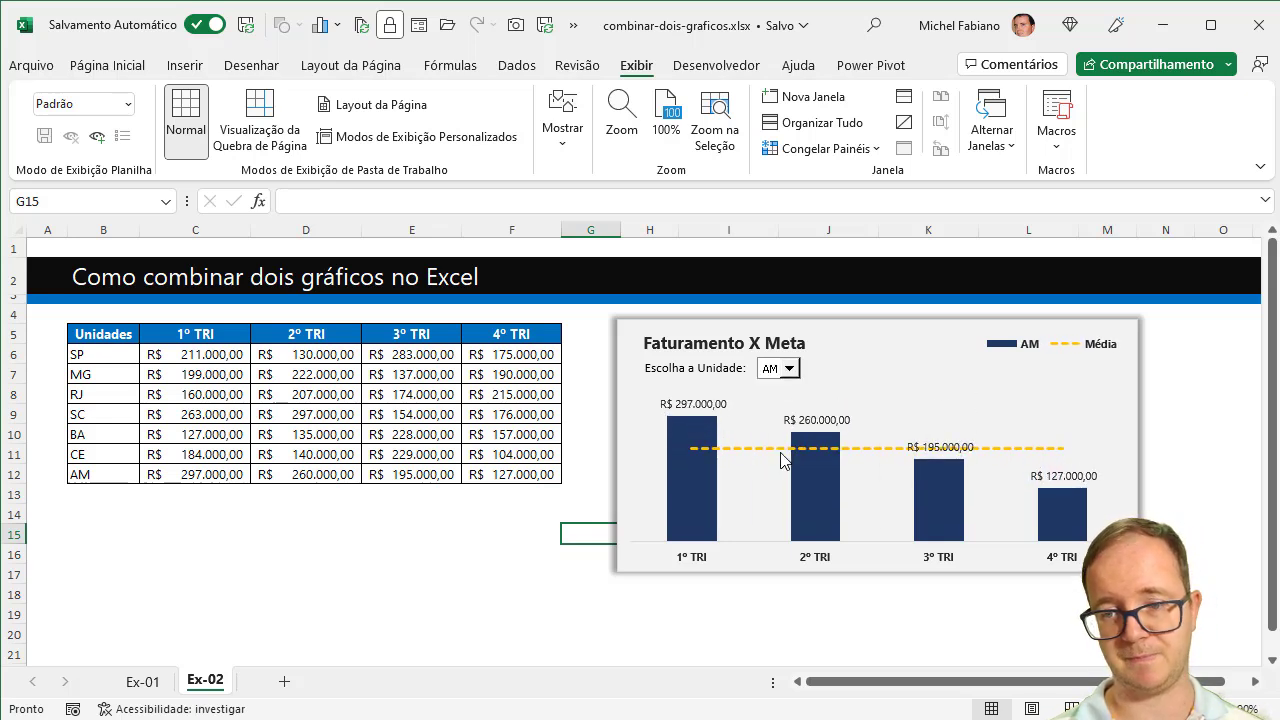